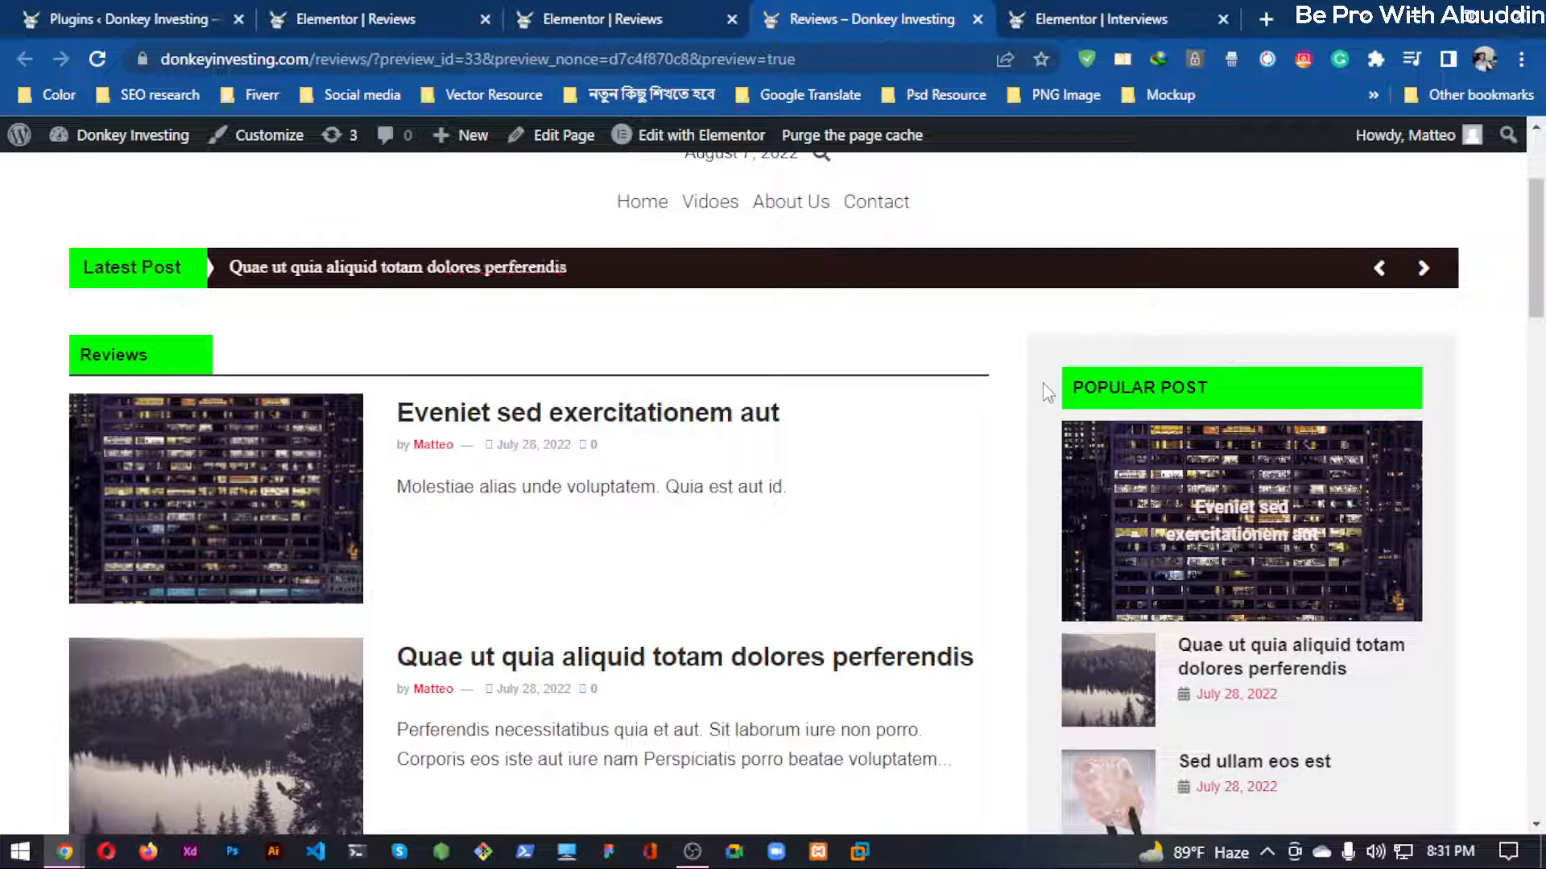
Examine the Reviews page preview from the post list and Popular Post sidebar down to the footer.
{"action": "scroll", "coordinate": [995, 432], "scroll_direction": "down", "scroll_amount": 7}
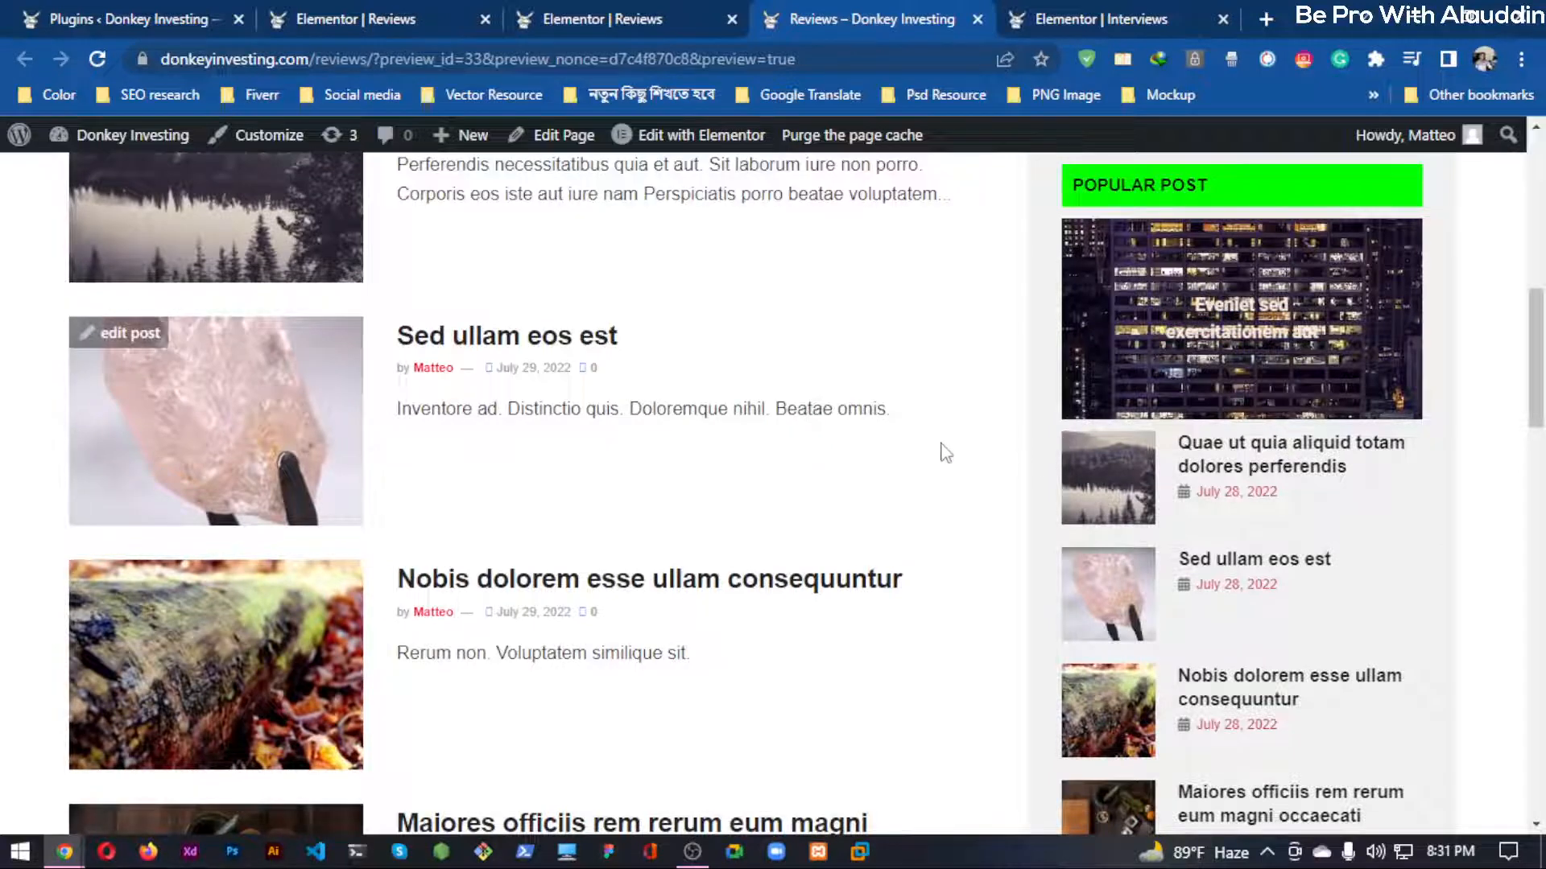
{"action": "scroll", "coordinate": [946, 453], "scroll_direction": "down", "scroll_amount": 17}
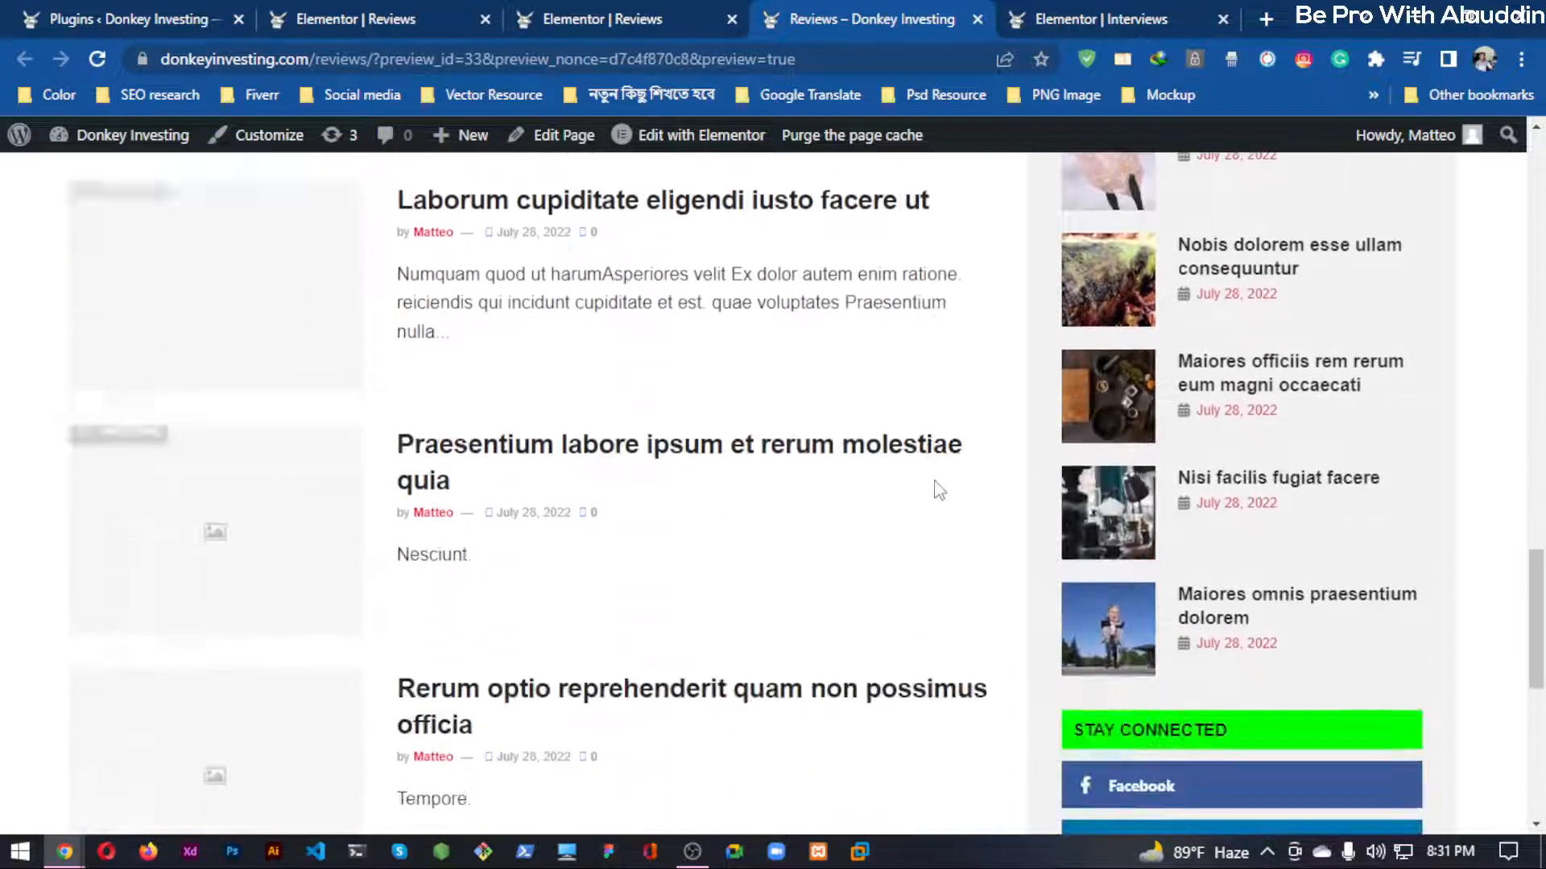
{"action": "scroll", "coordinate": [939, 489], "scroll_direction": "down", "scroll_amount": 7}
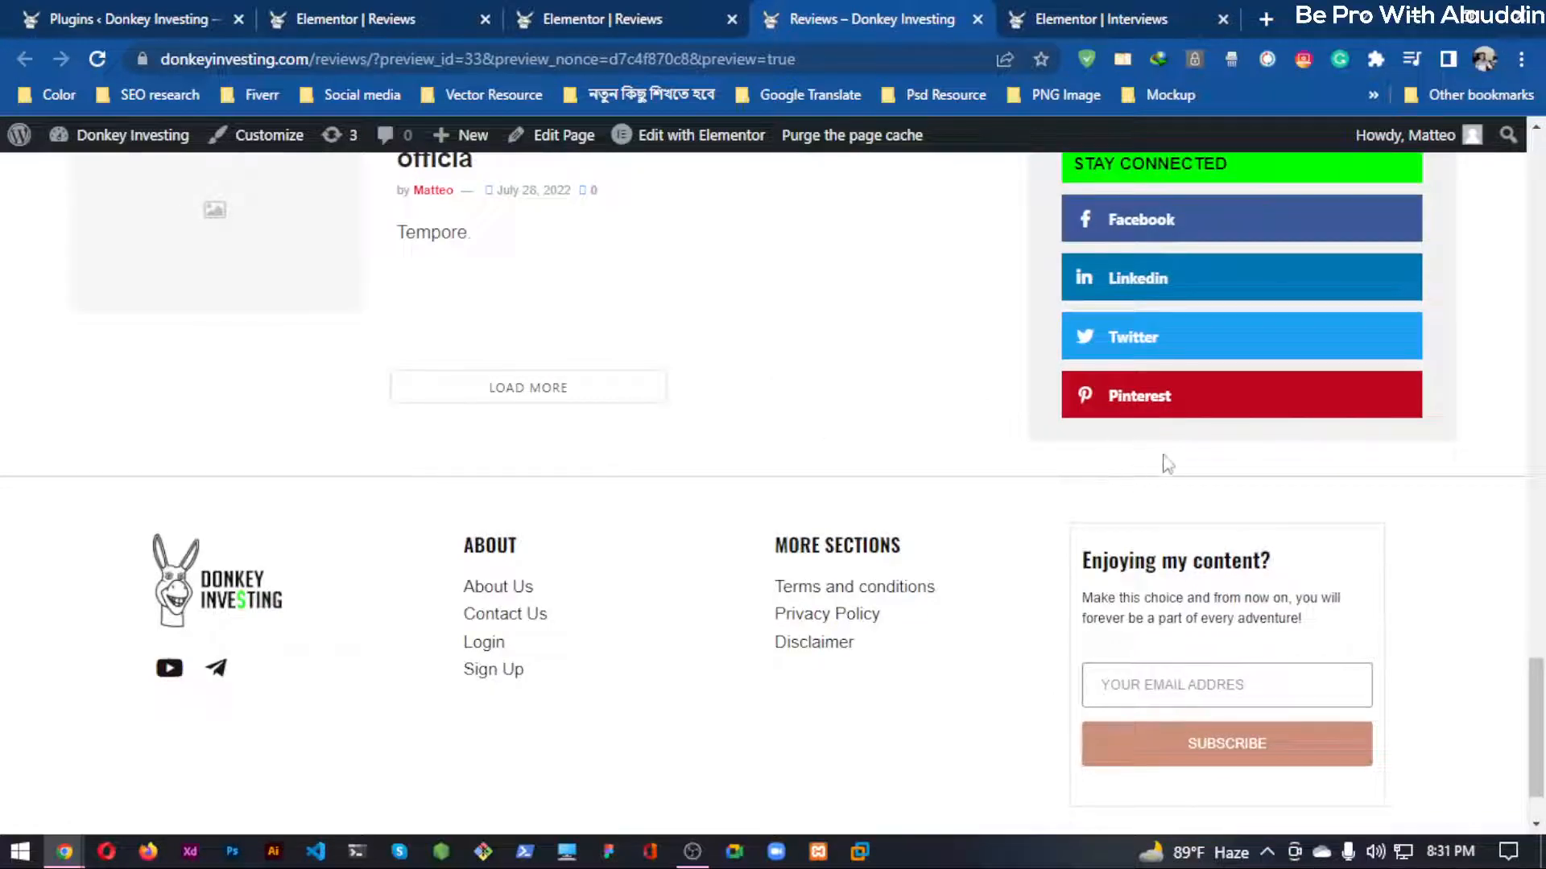
{"action": "scroll", "coordinate": [1016, 515], "scroll_direction": "up", "scroll_amount": 20}
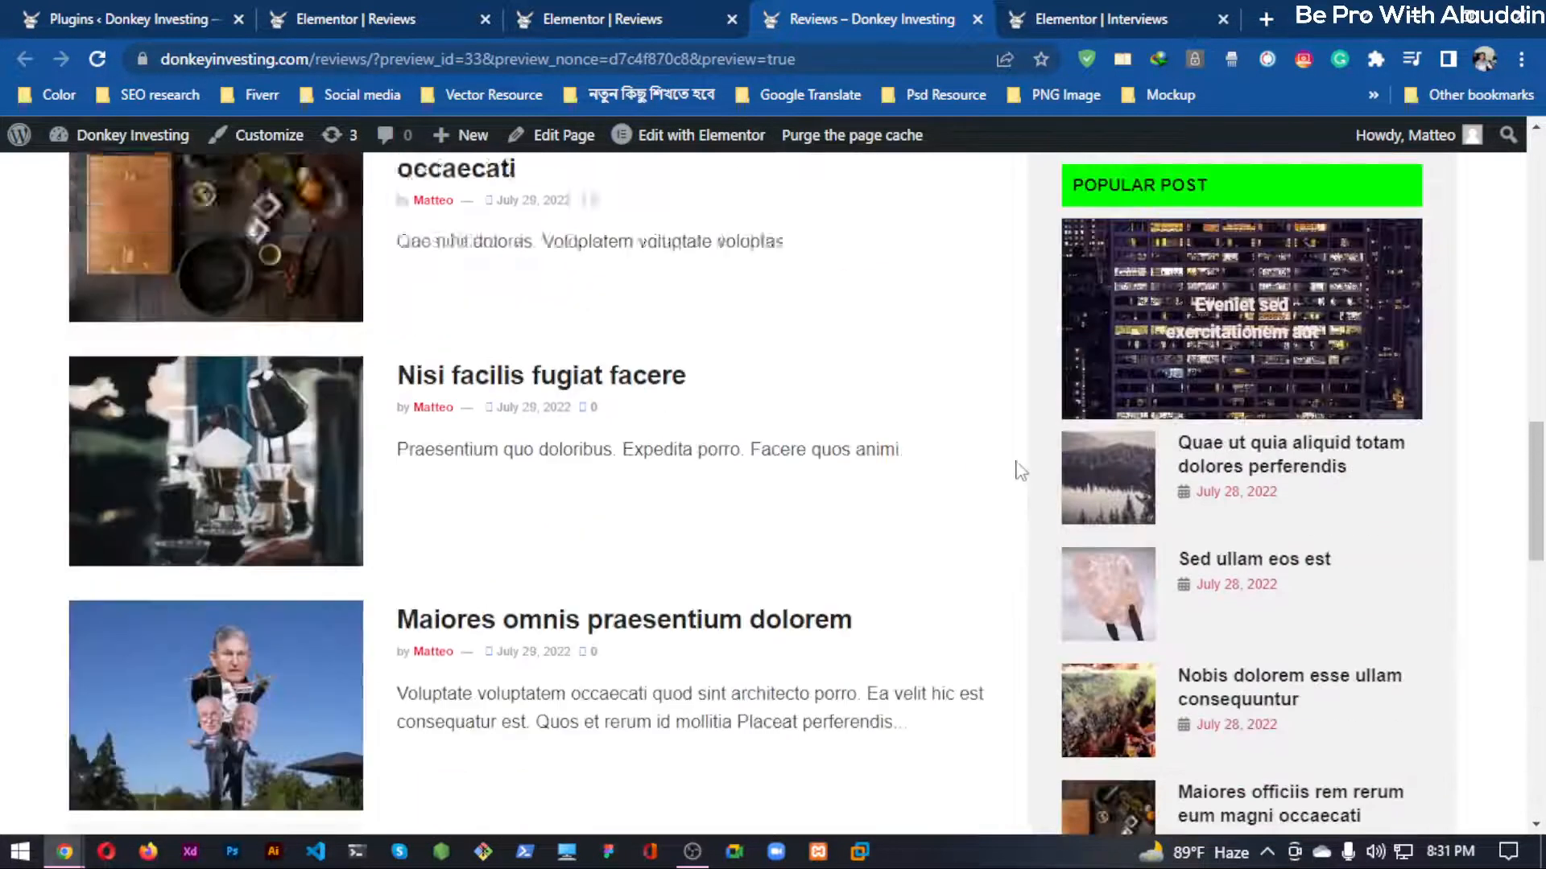
{"action": "scroll", "coordinate": [1125, 330], "scroll_direction": "down", "scroll_amount": 20}
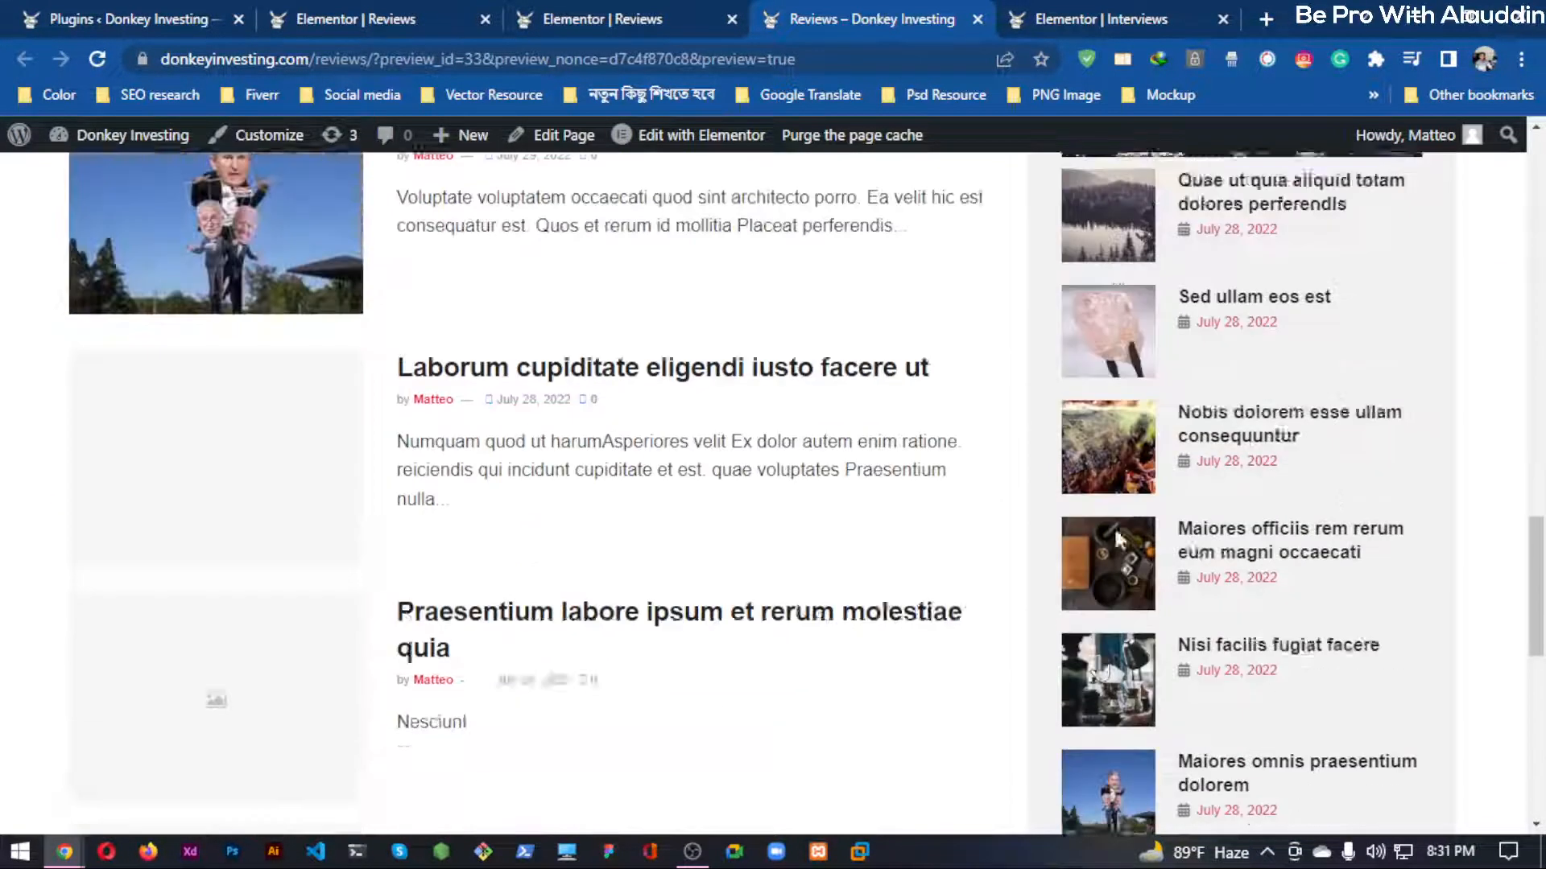
{"action": "scroll", "coordinate": [1038, 462], "scroll_direction": "down", "scroll_amount": 1}
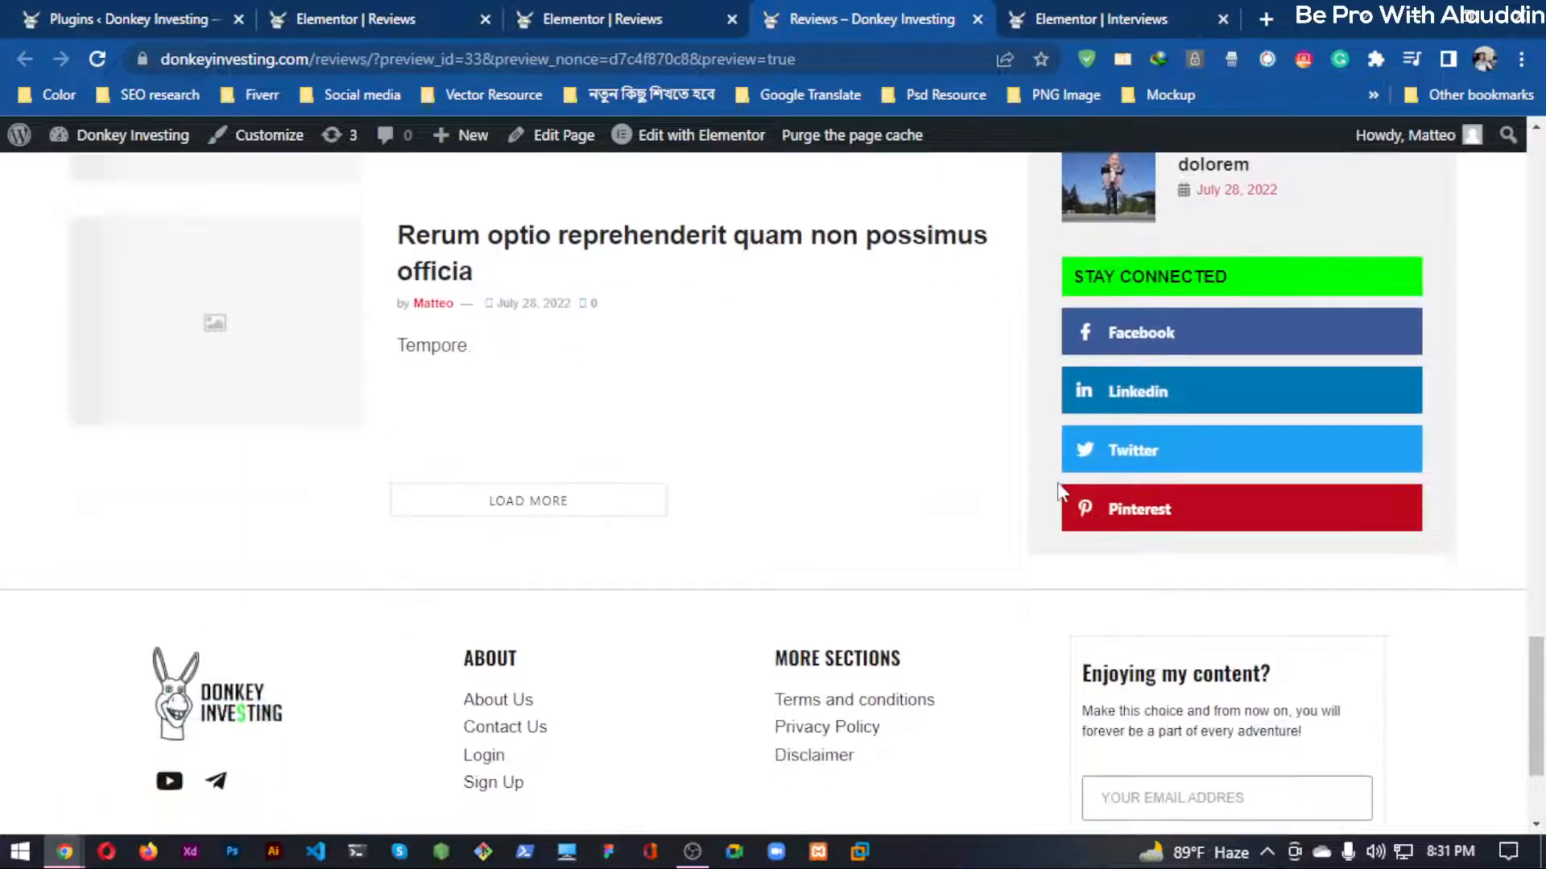
{"action": "scroll", "coordinate": [1030, 509], "scroll_direction": "down", "scroll_amount": 2}
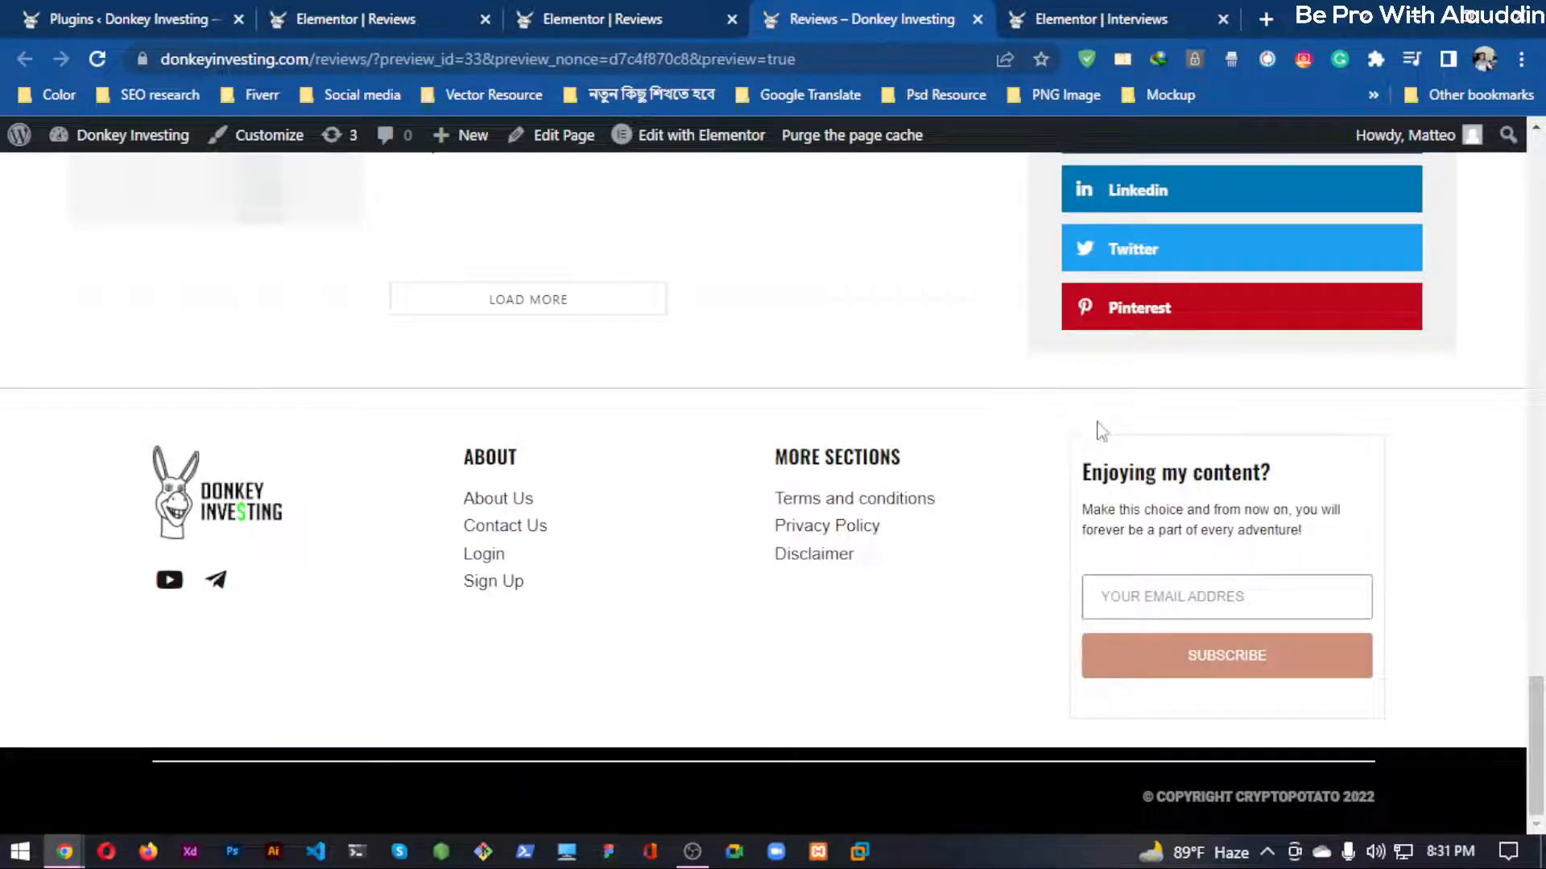
{"action": "scroll", "coordinate": [759, 535], "scroll_direction": "up", "scroll_amount": 10}
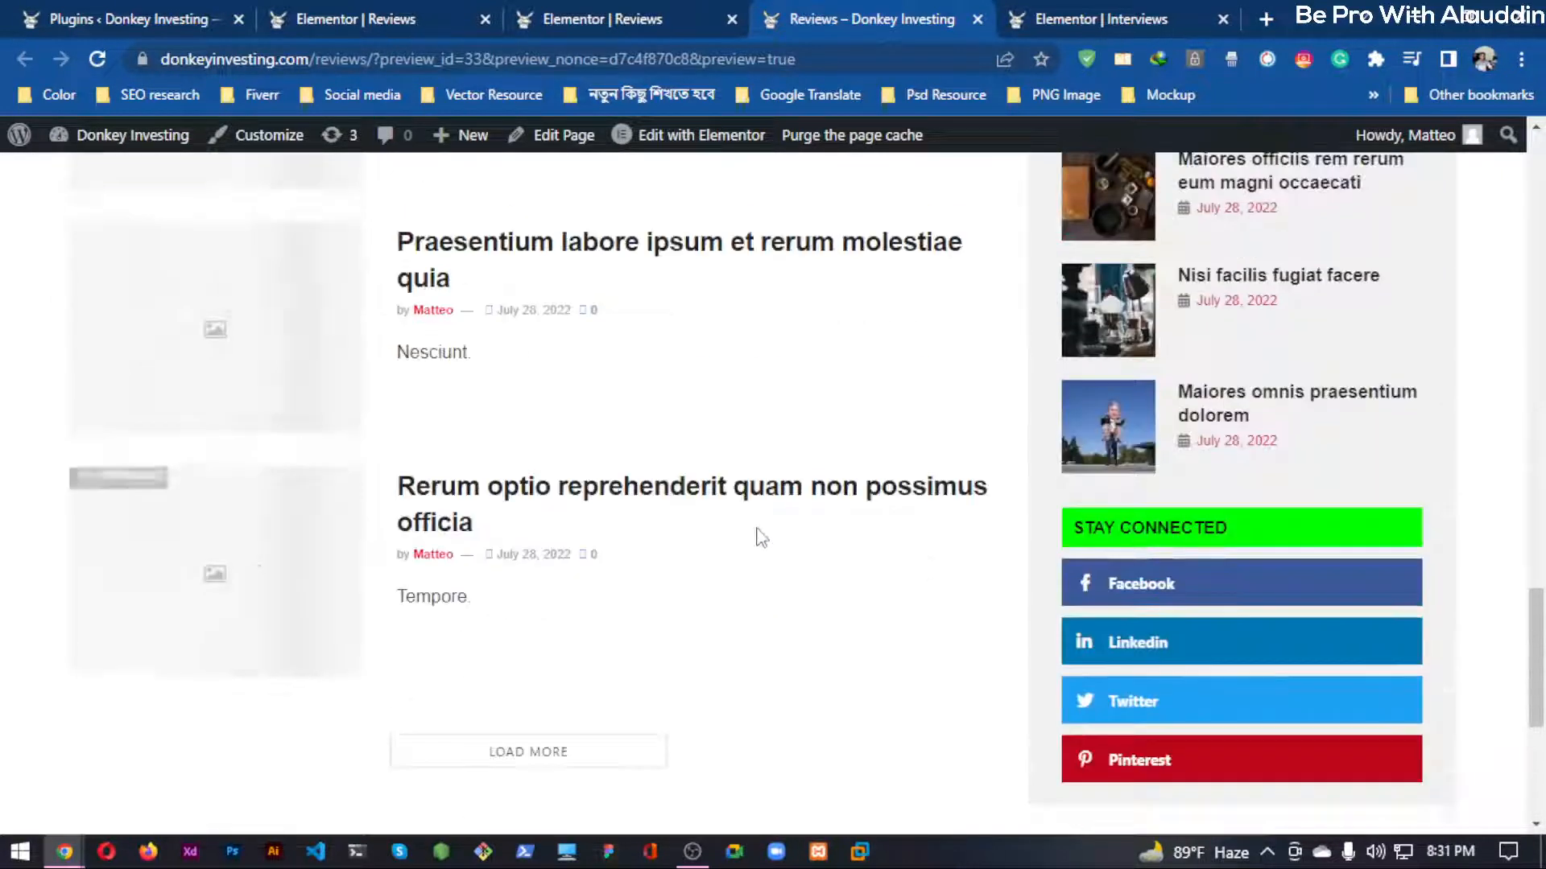
{"action": "scroll", "coordinate": [1011, 538], "scroll_direction": "up", "scroll_amount": 15}
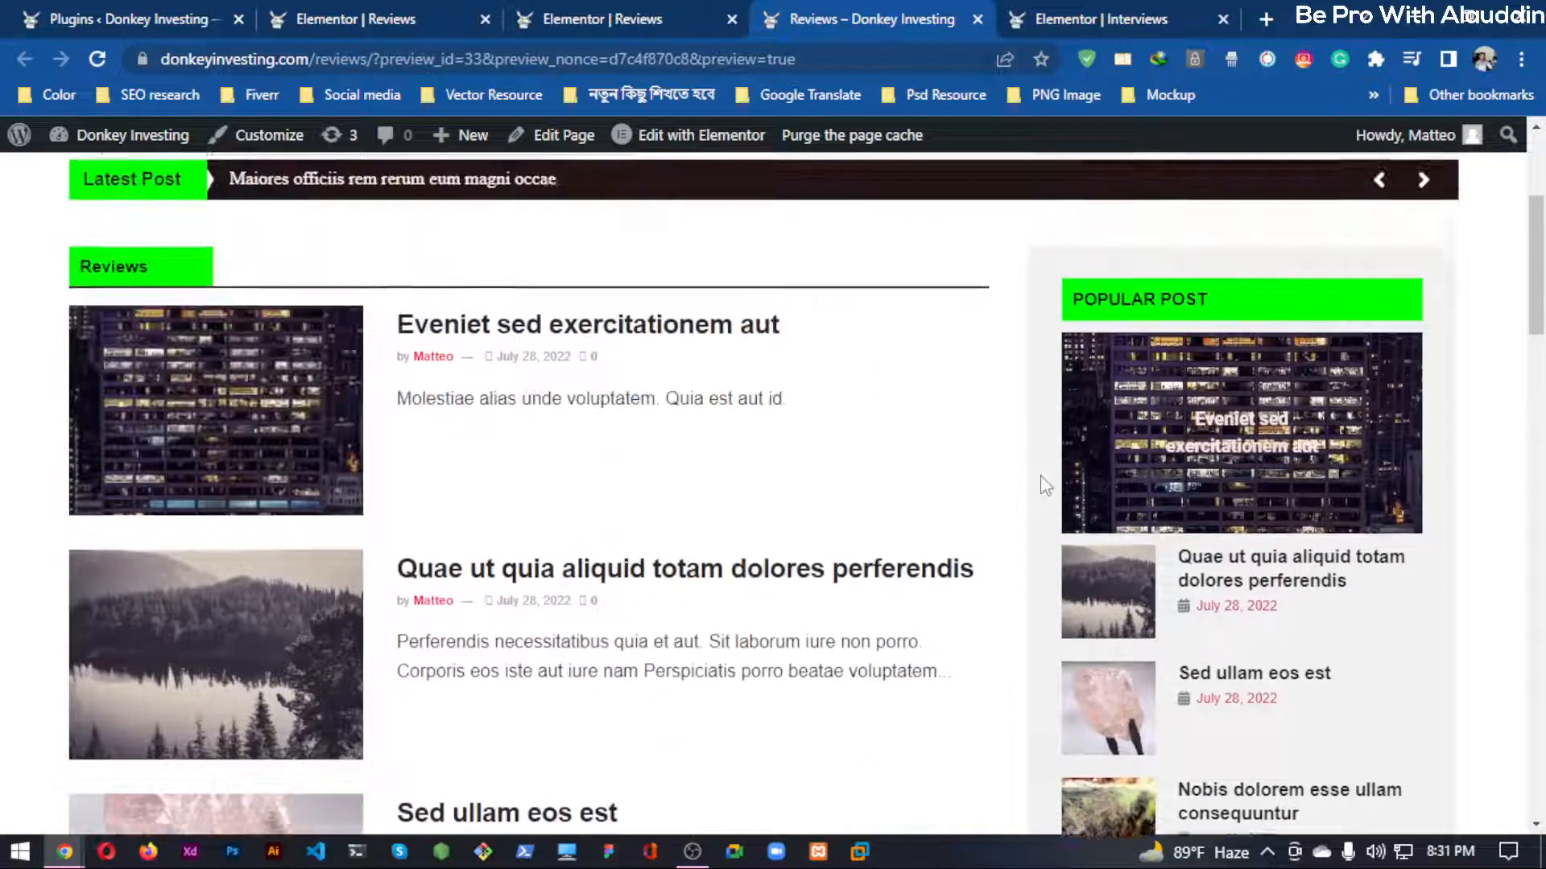
{"action": "scroll", "coordinate": [1046, 484], "scroll_direction": "down", "scroll_amount": 3}
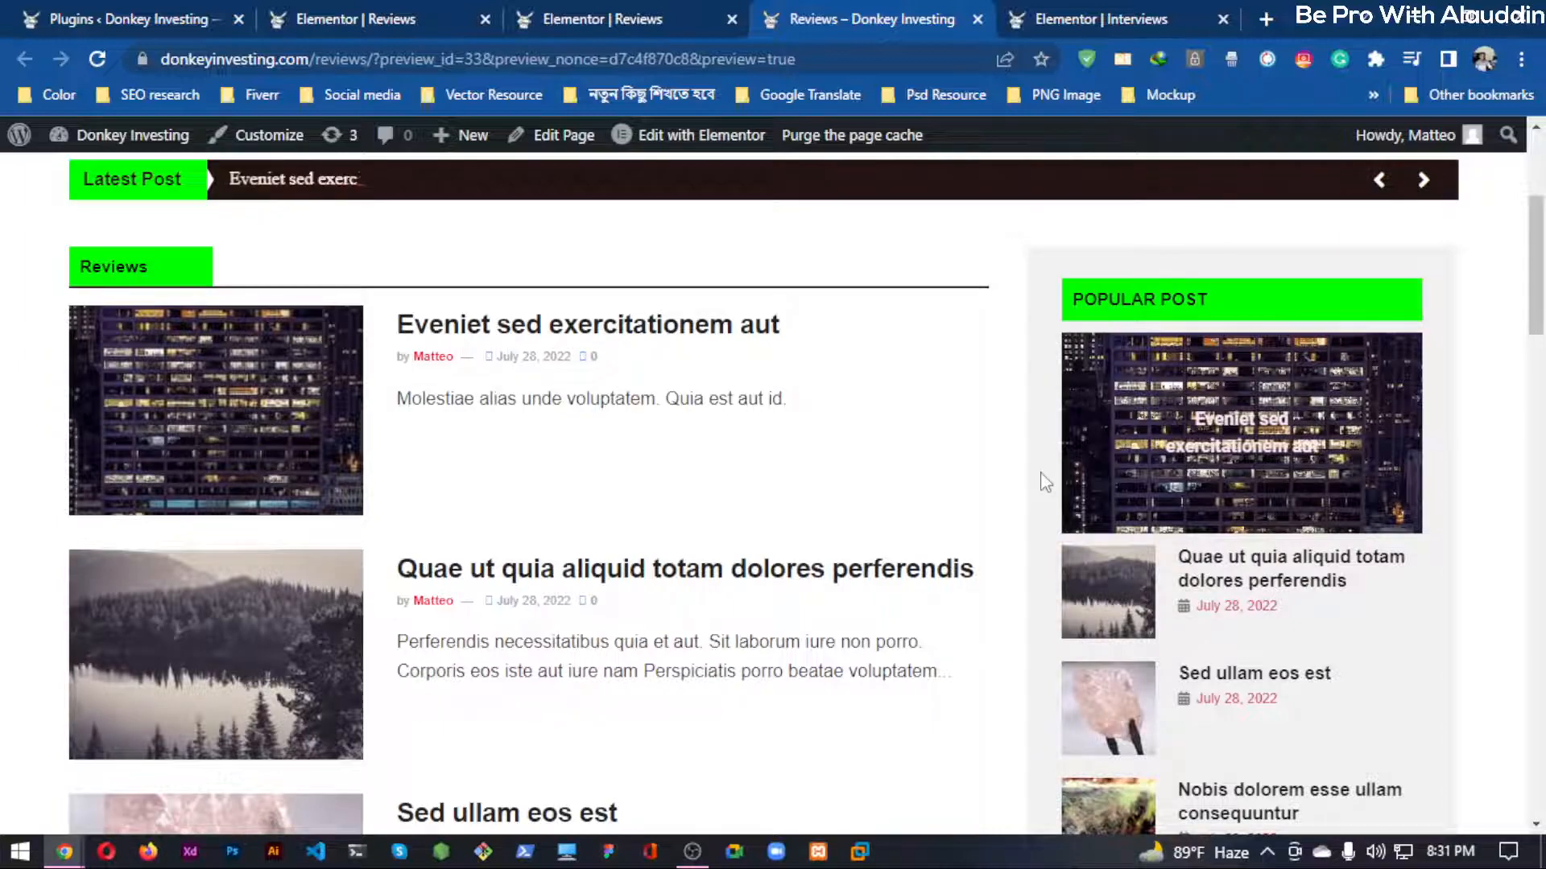
{"action": "scroll", "coordinate": [1045, 475], "scroll_direction": "down", "scroll_amount": 17}
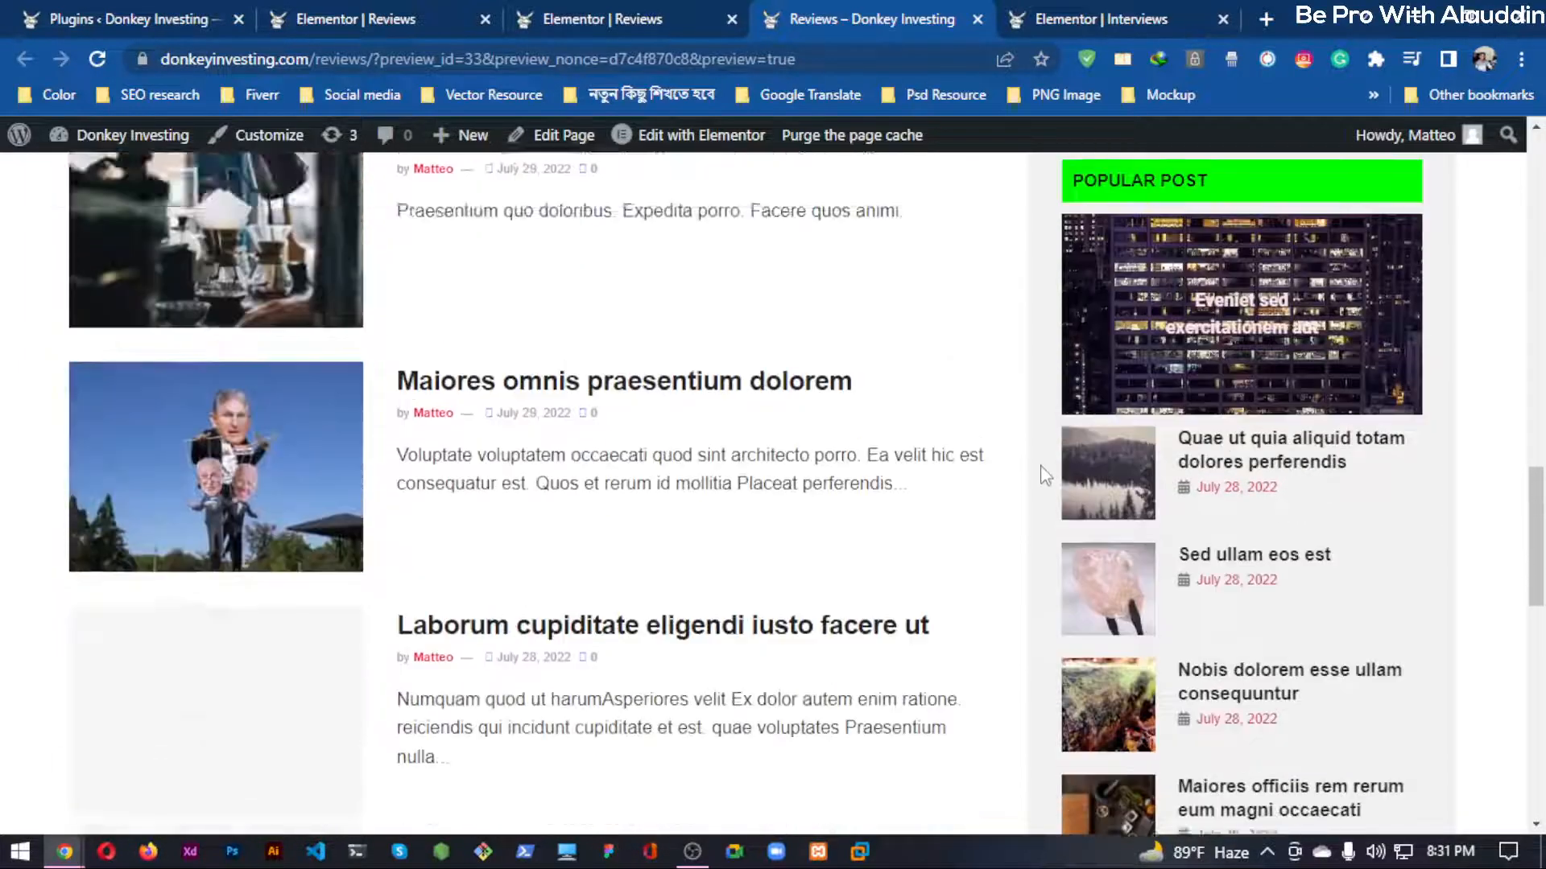
{"action": "scroll", "coordinate": [1045, 475], "scroll_direction": "up", "scroll_amount": 13}
{"action": "scroll", "coordinate": [1046, 477], "scroll_direction": "up", "scroll_amount": 8}
{"action": "scroll", "coordinate": [906, 325], "scroll_direction": "down", "scroll_amount": 3}
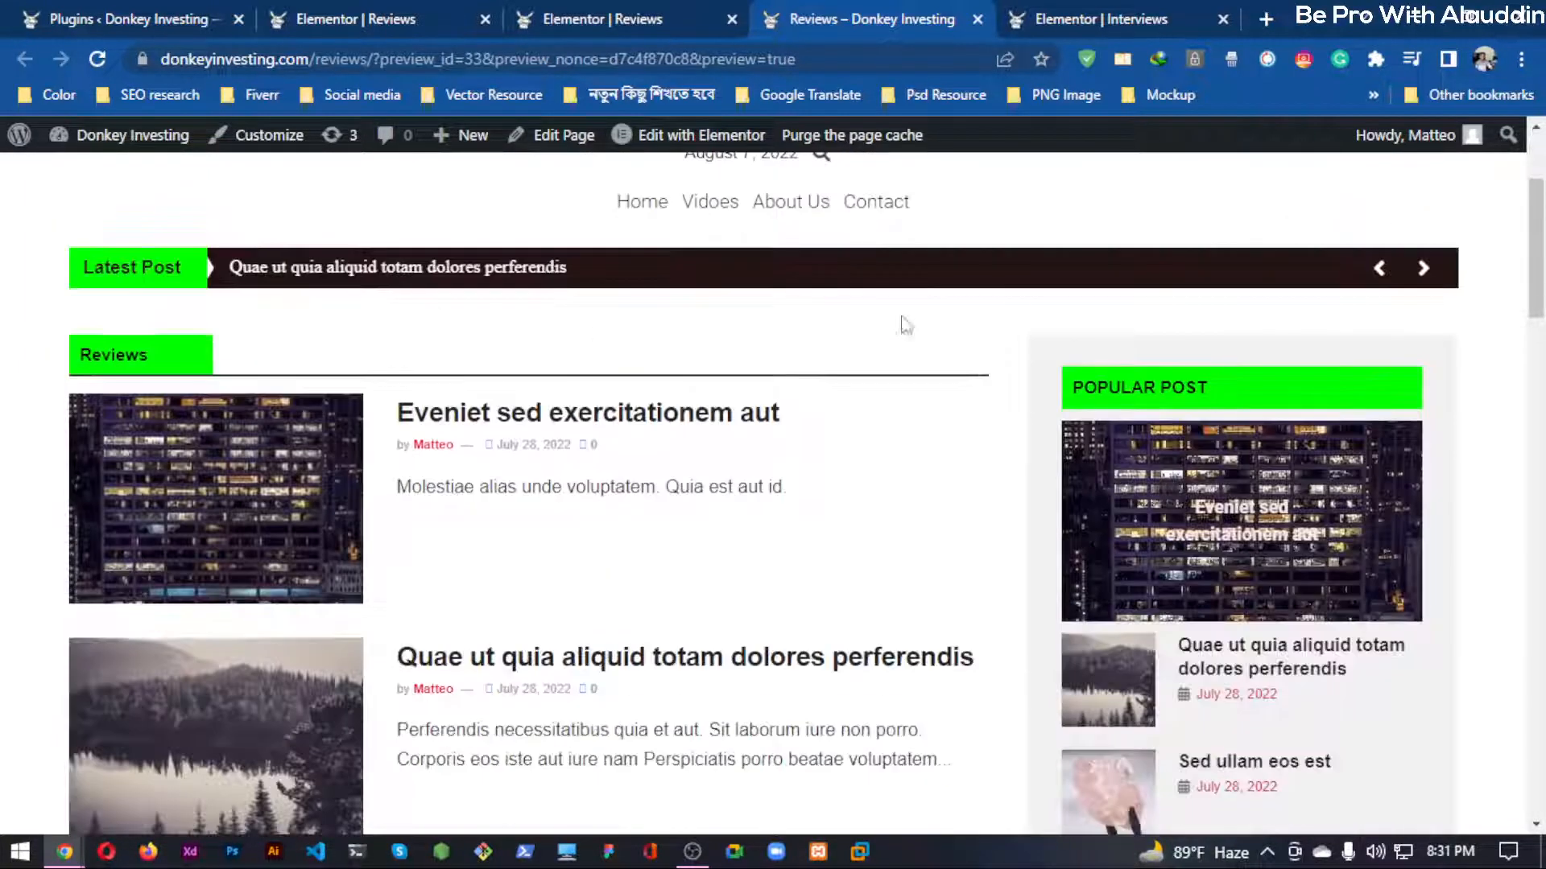
Set the Interviews page layout to Elementor Full Width and update the page.
{"action": "left_click", "coordinate": [1025, 20]}
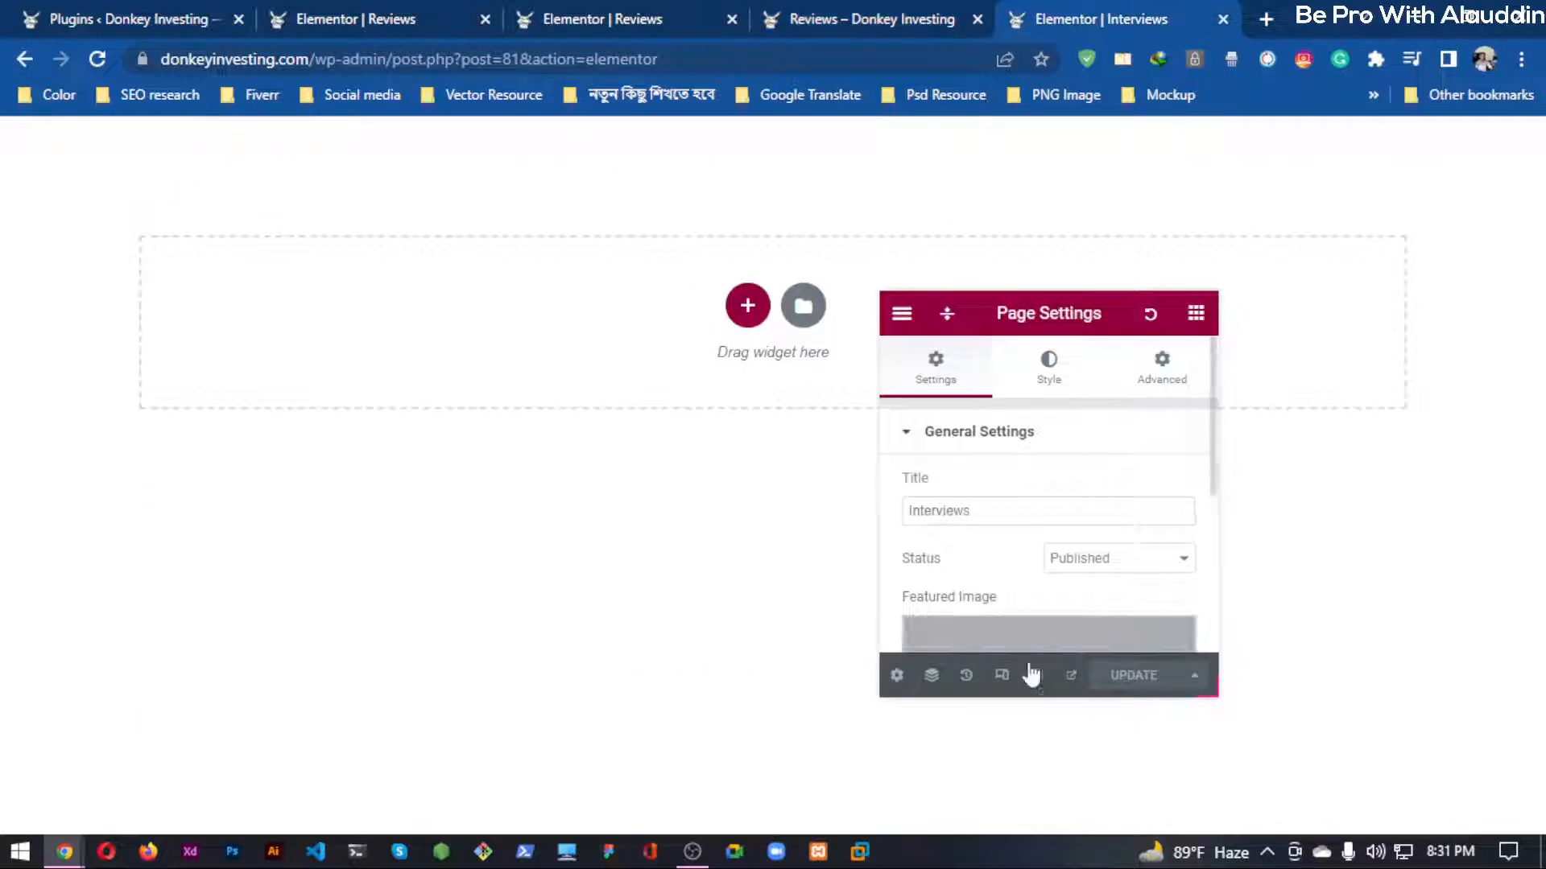
{"action": "scroll", "coordinate": [1039, 516], "scroll_direction": "down", "scroll_amount": 3}
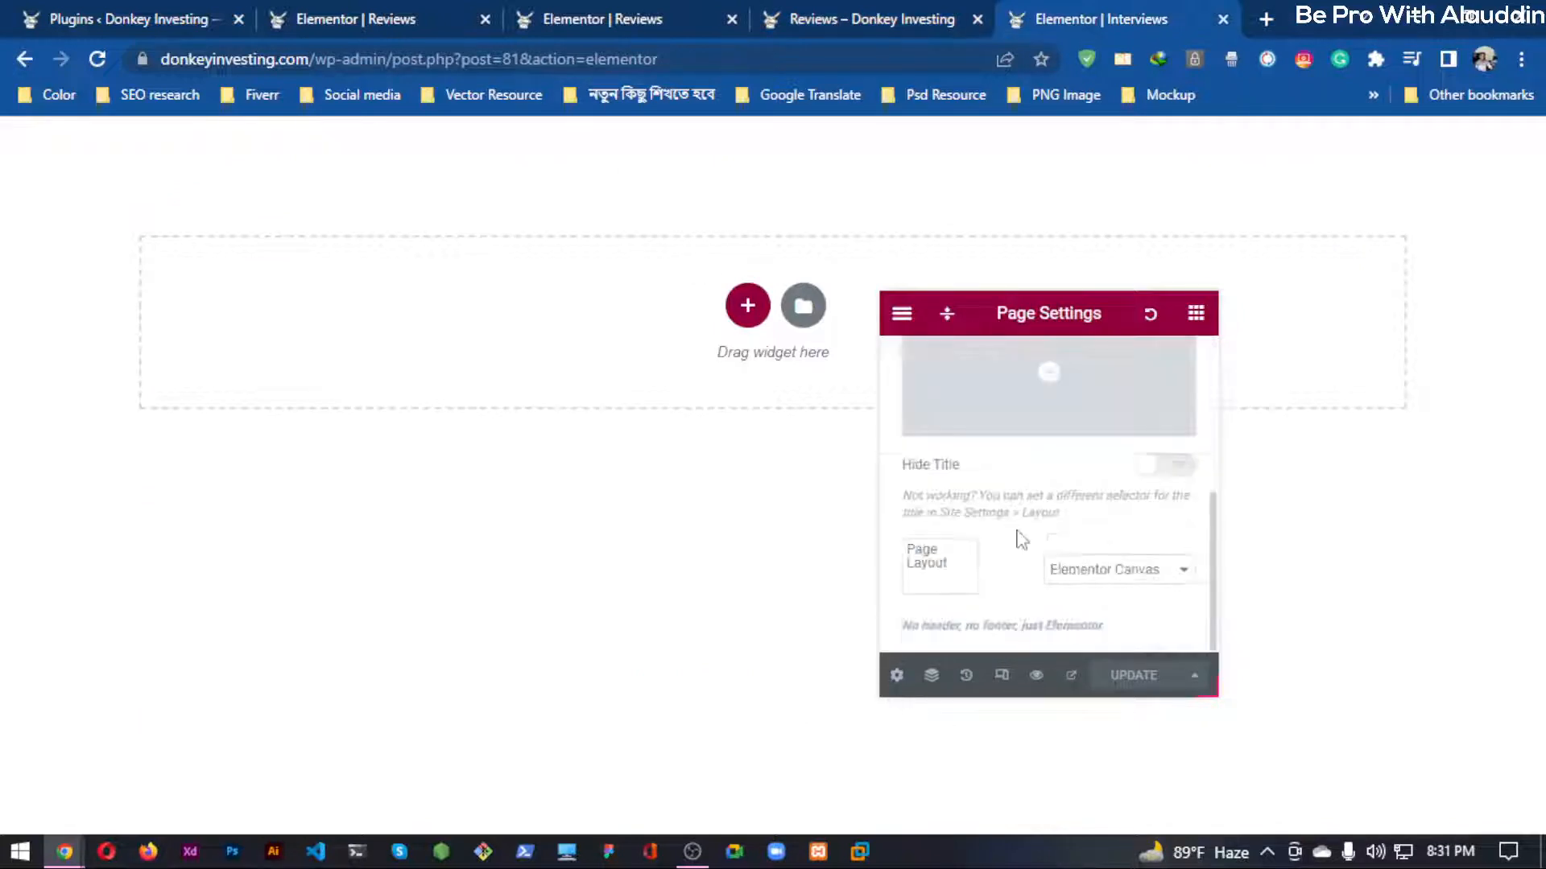
{"action": "left_click", "coordinate": [1083, 581]}
{"action": "left_click", "coordinate": [1127, 628]}
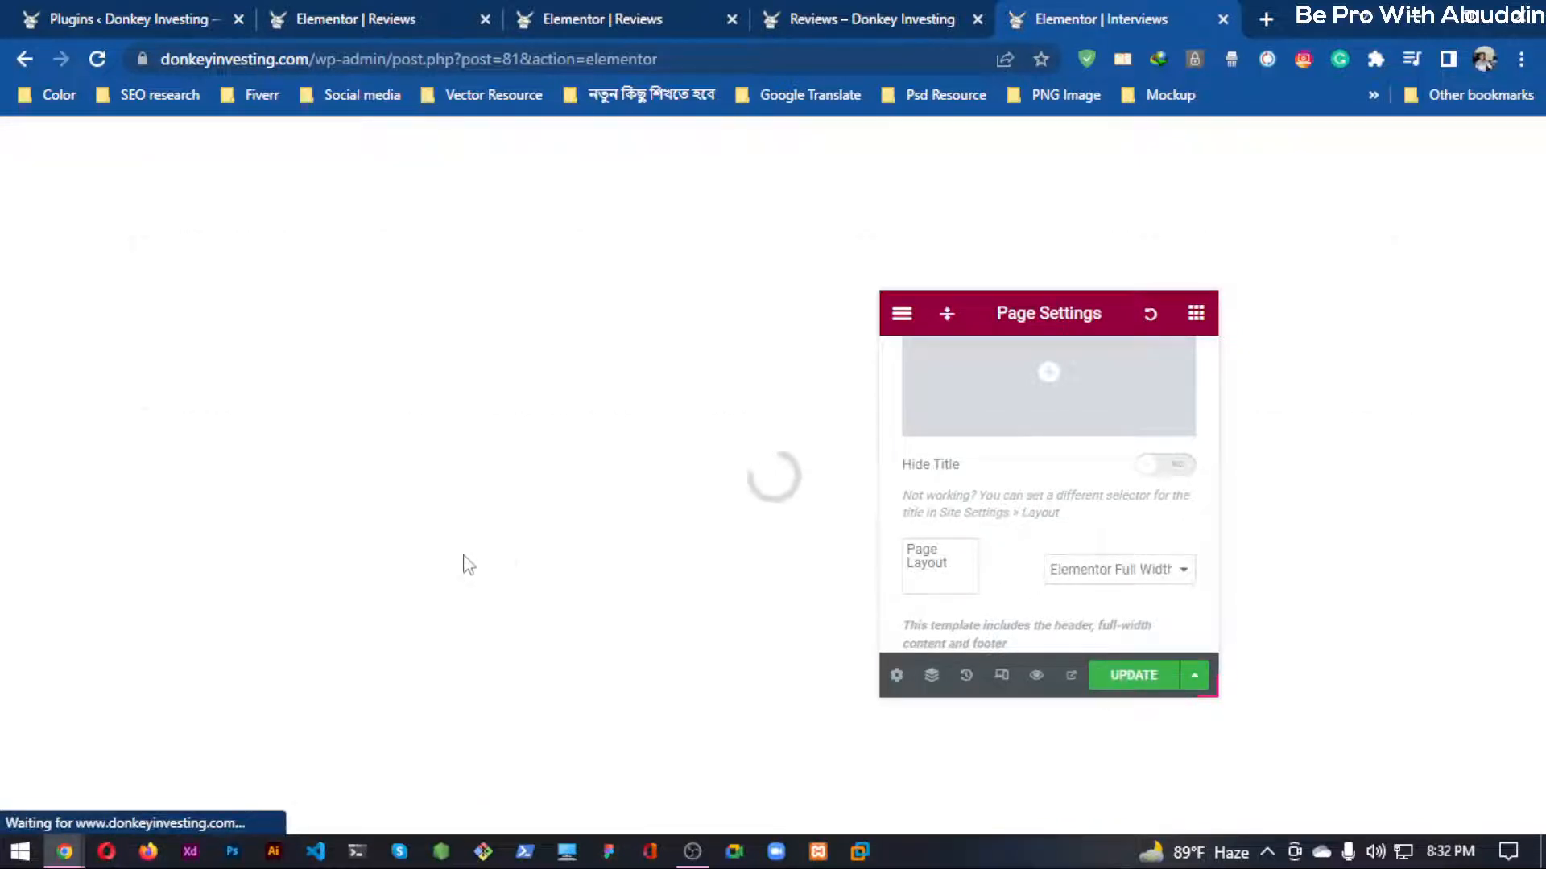
{"action": "left_click", "coordinate": [1127, 676]}
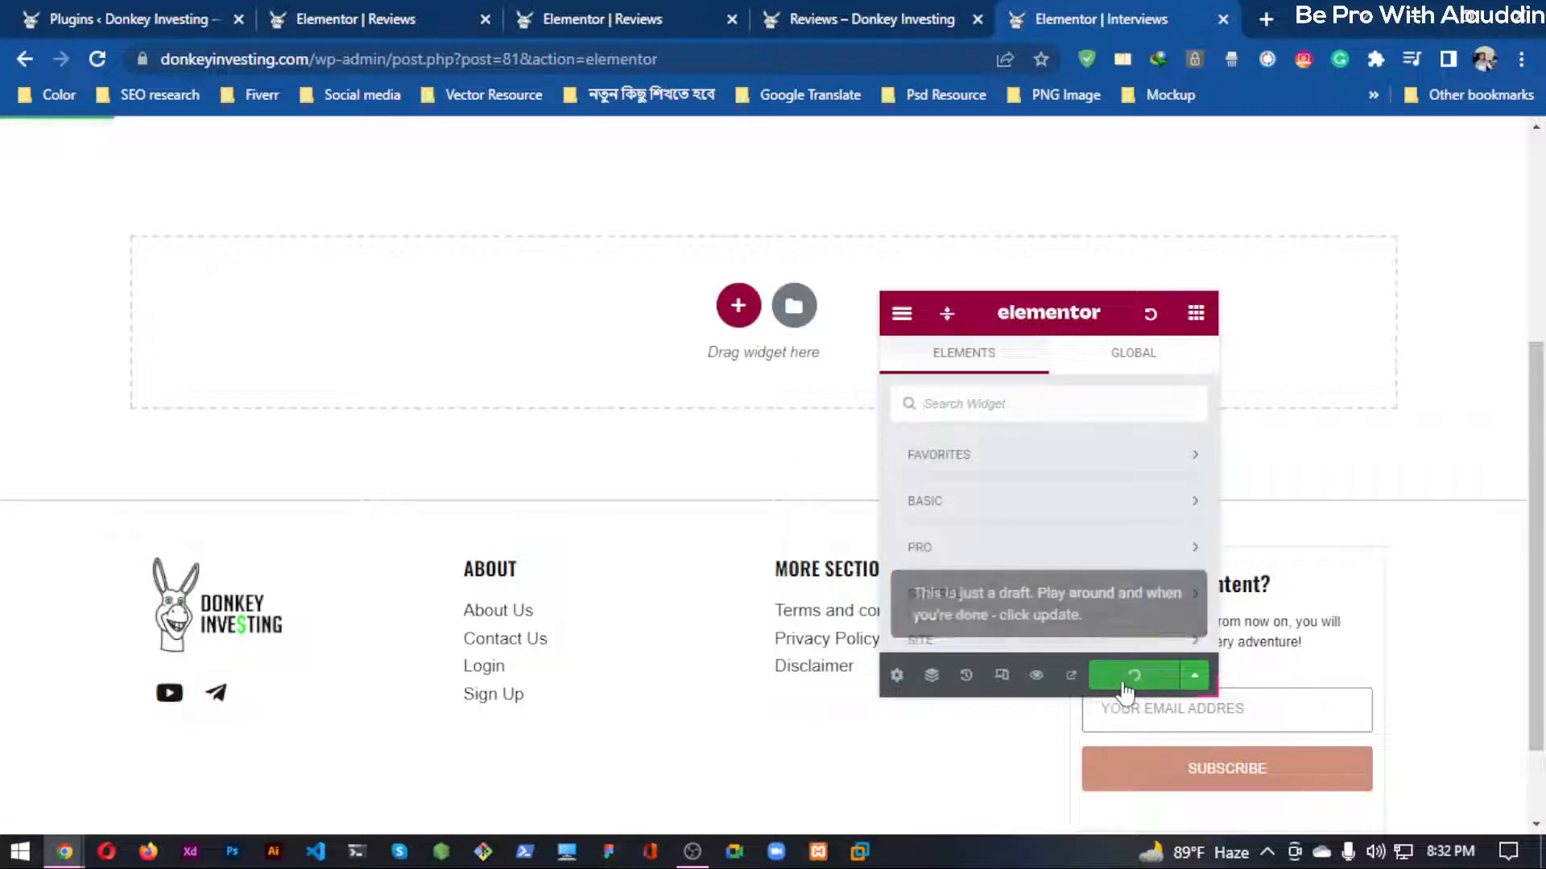
{"action": "scroll", "coordinate": [487, 462], "scroll_direction": "up", "scroll_amount": 5}
{"action": "scroll", "coordinate": [535, 452], "scroll_direction": "down", "scroll_amount": 3}
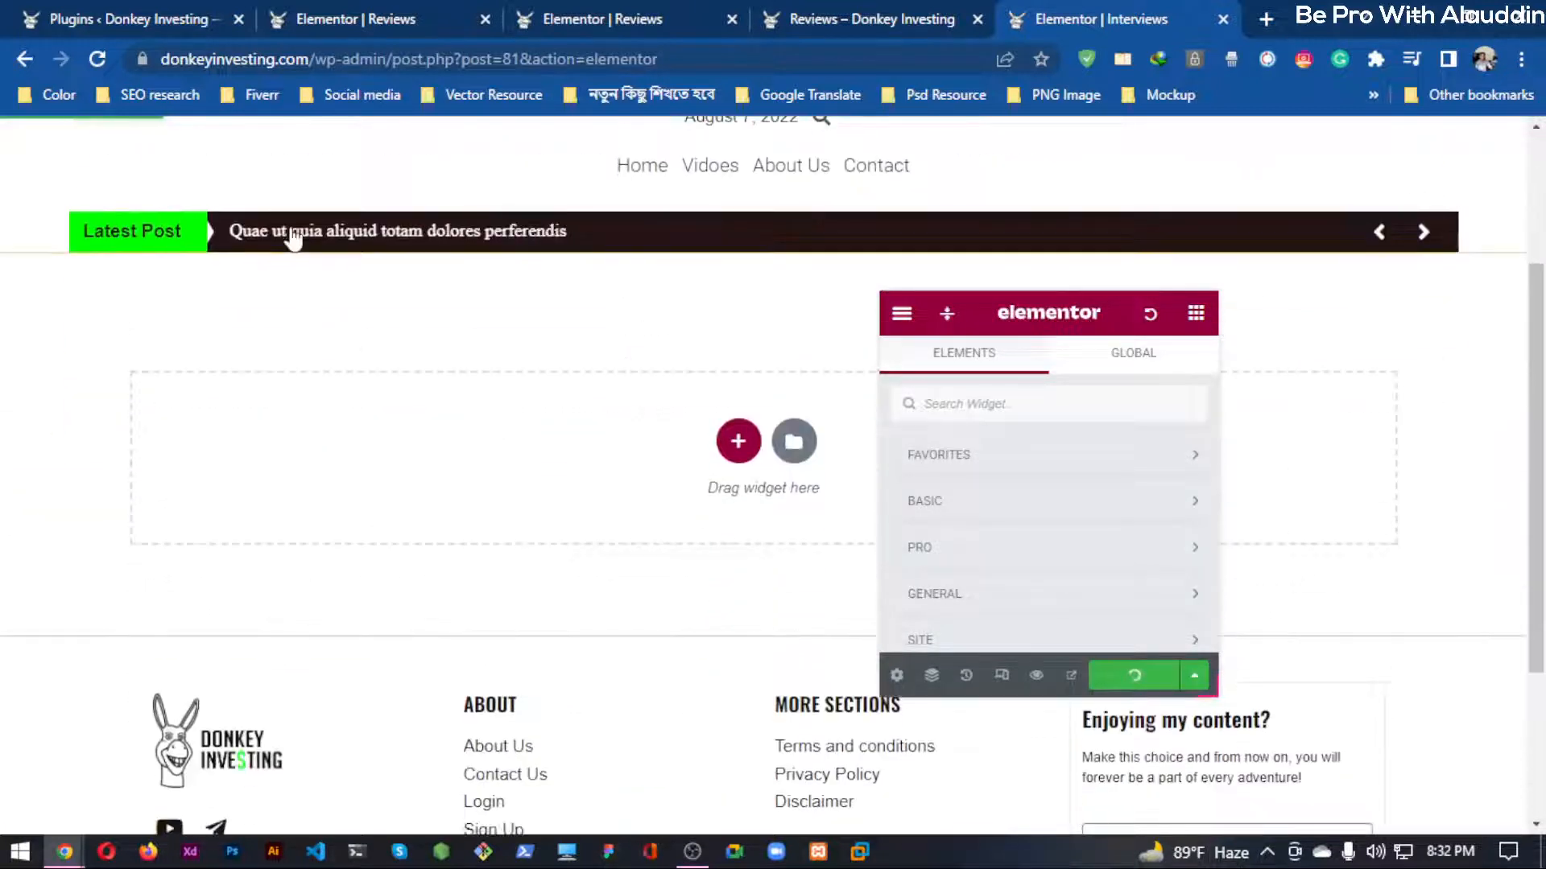
{"action": "scroll", "coordinate": [457, 467], "scroll_direction": "down", "scroll_amount": 3}
Copy the Reviews heading widget from the Reviews page in the Elementor editor.
{"action": "left_click", "coordinate": [862, 18]}
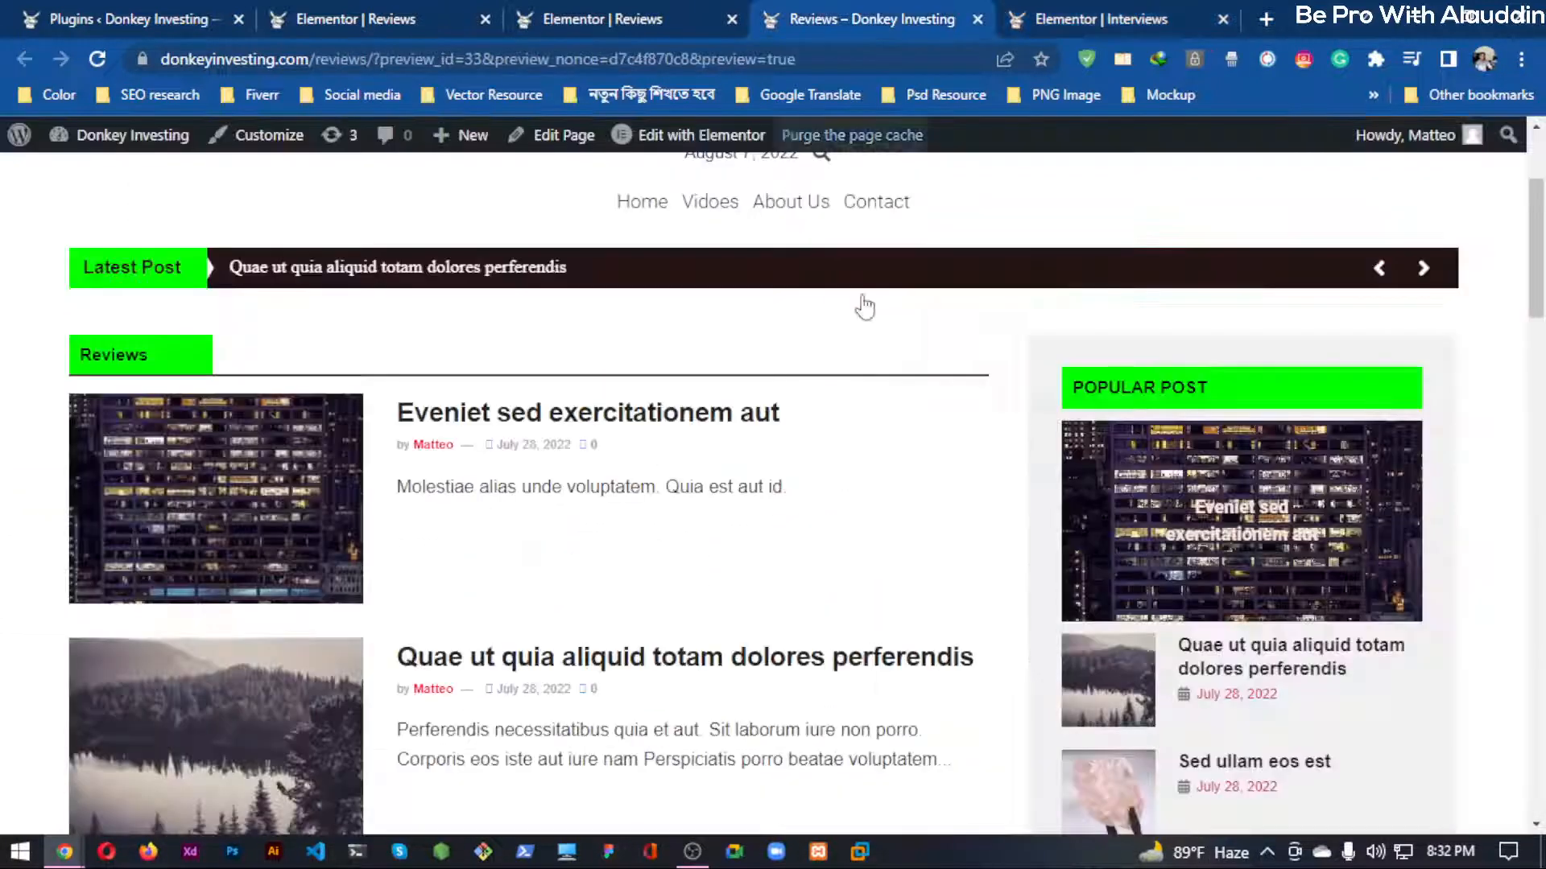
{"action": "left_click", "coordinate": [595, 18]}
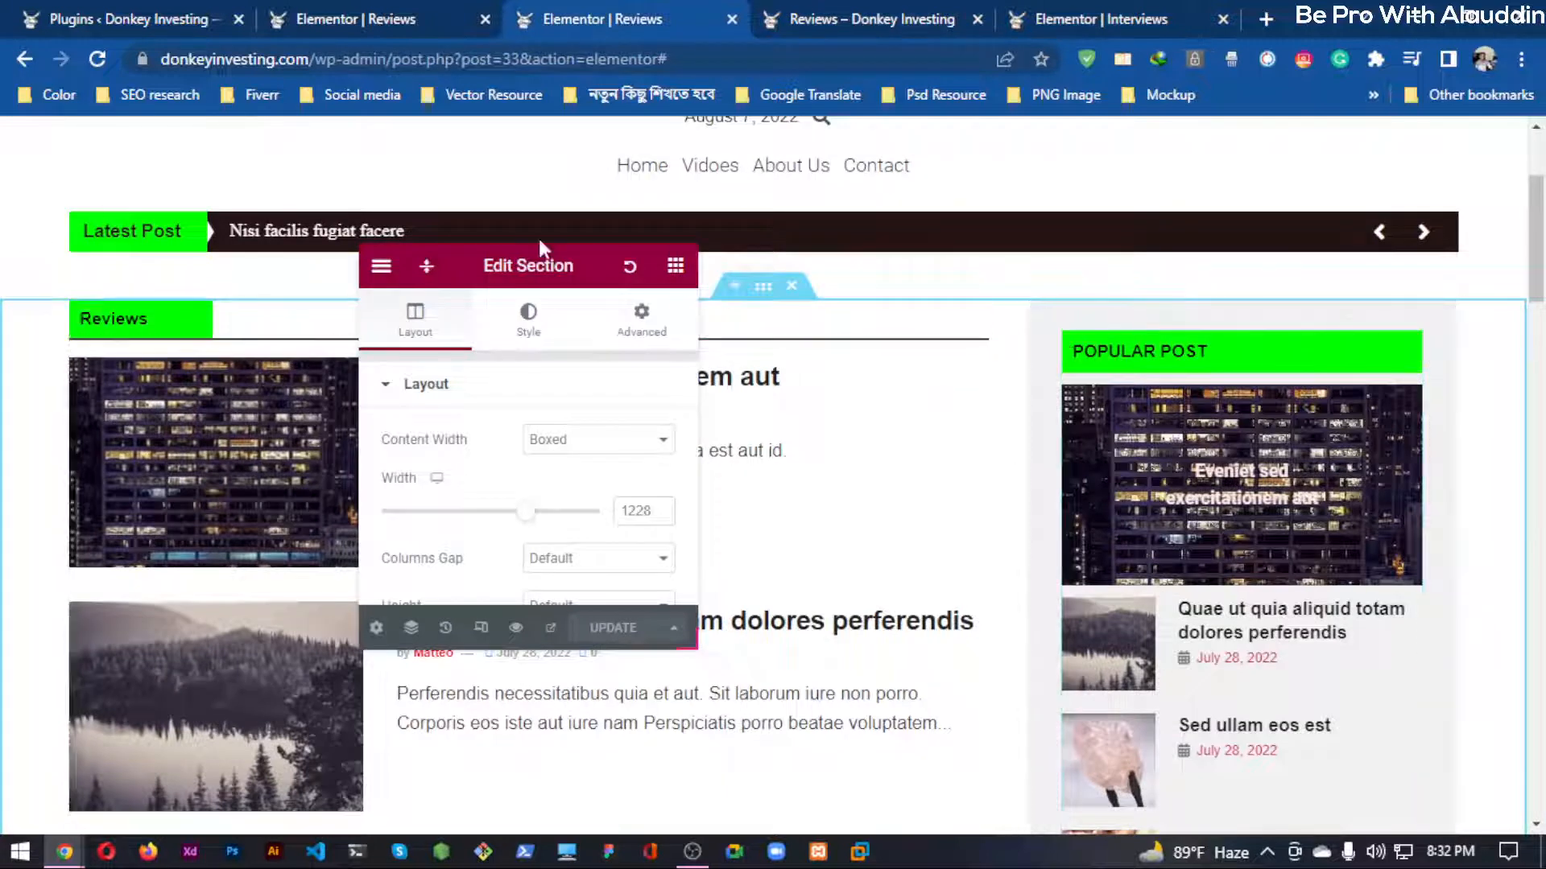
{"action": "left_click_drag", "start_coordinate": [500, 269], "coordinate": [338, 332]}
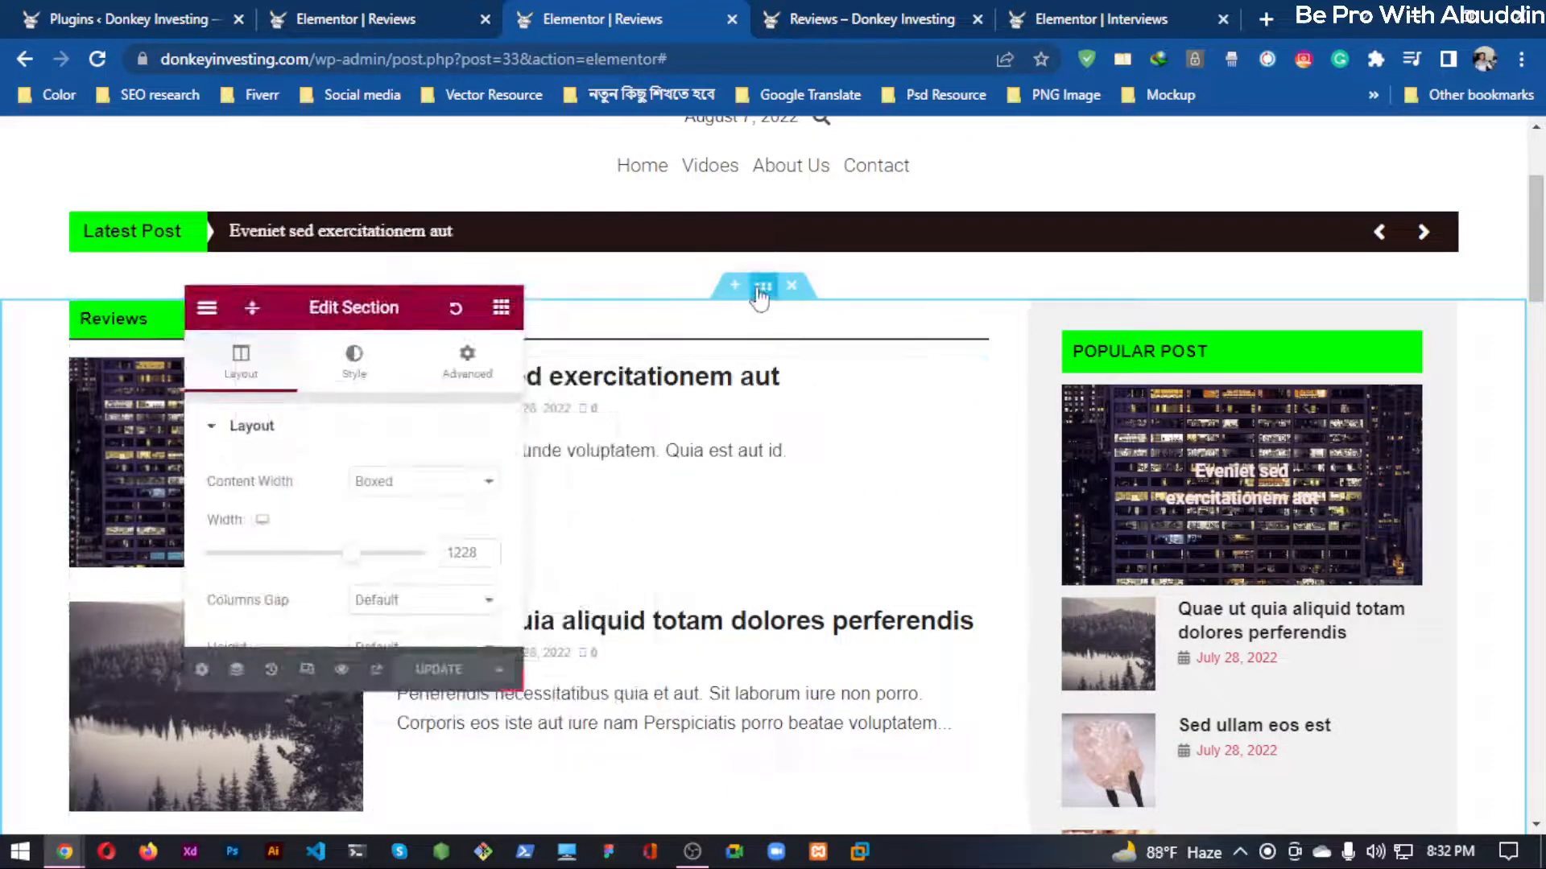
{"action": "right_click", "coordinate": [622, 333]}
{"action": "left_click", "coordinate": [700, 424]}
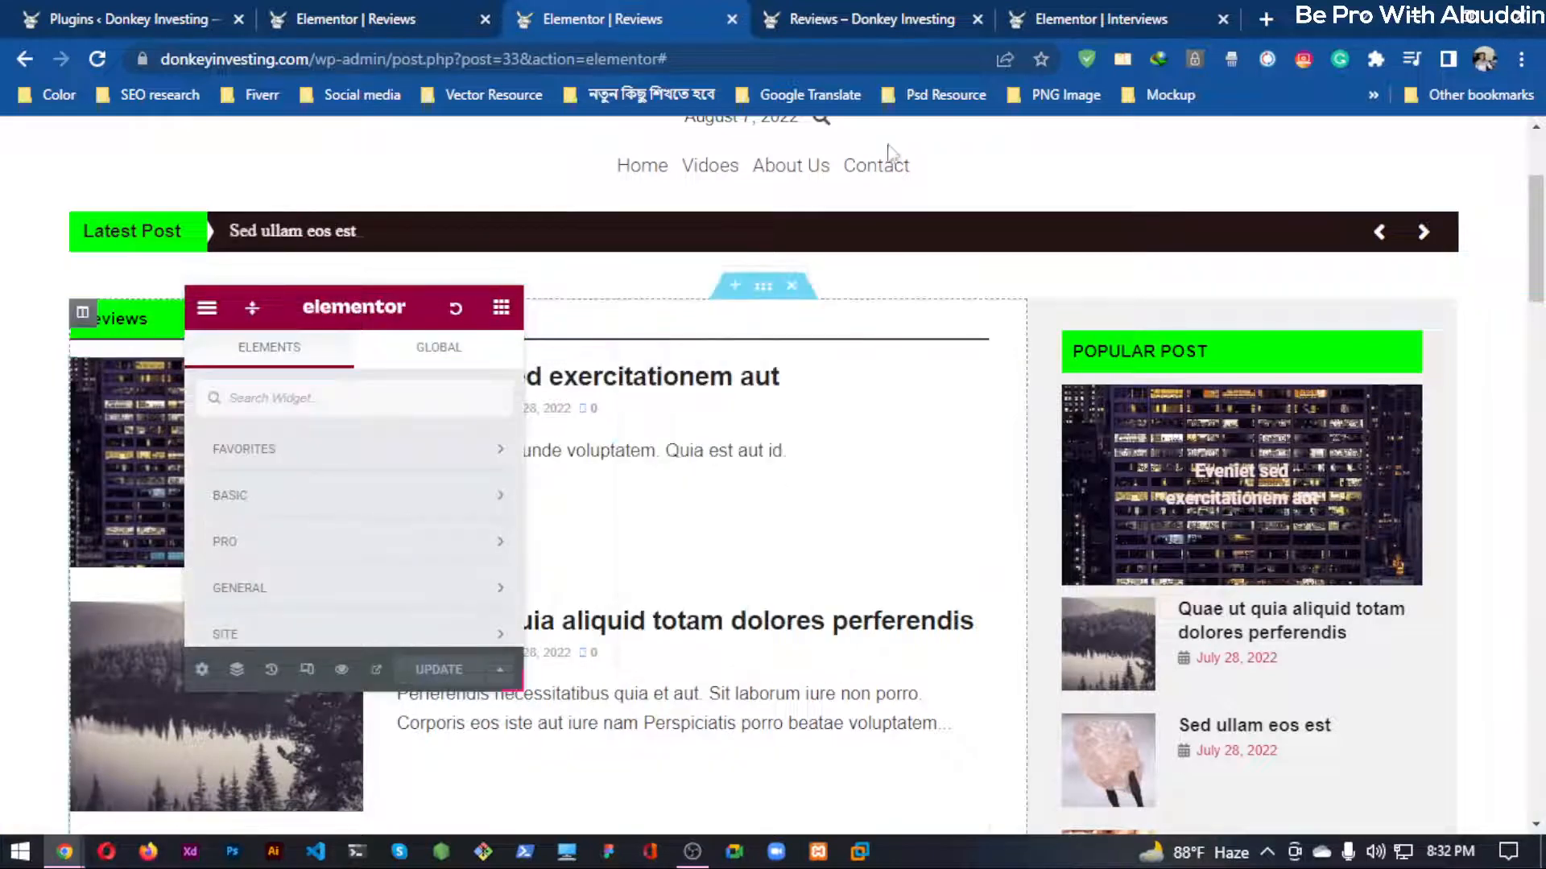
Add a two-column section with a wide first column and a narrow second column to the Interviews page.
{"action": "left_click", "coordinate": [1012, 24]}
{"action": "scroll", "coordinate": [580, 535], "scroll_direction": "up", "scroll_amount": 4}
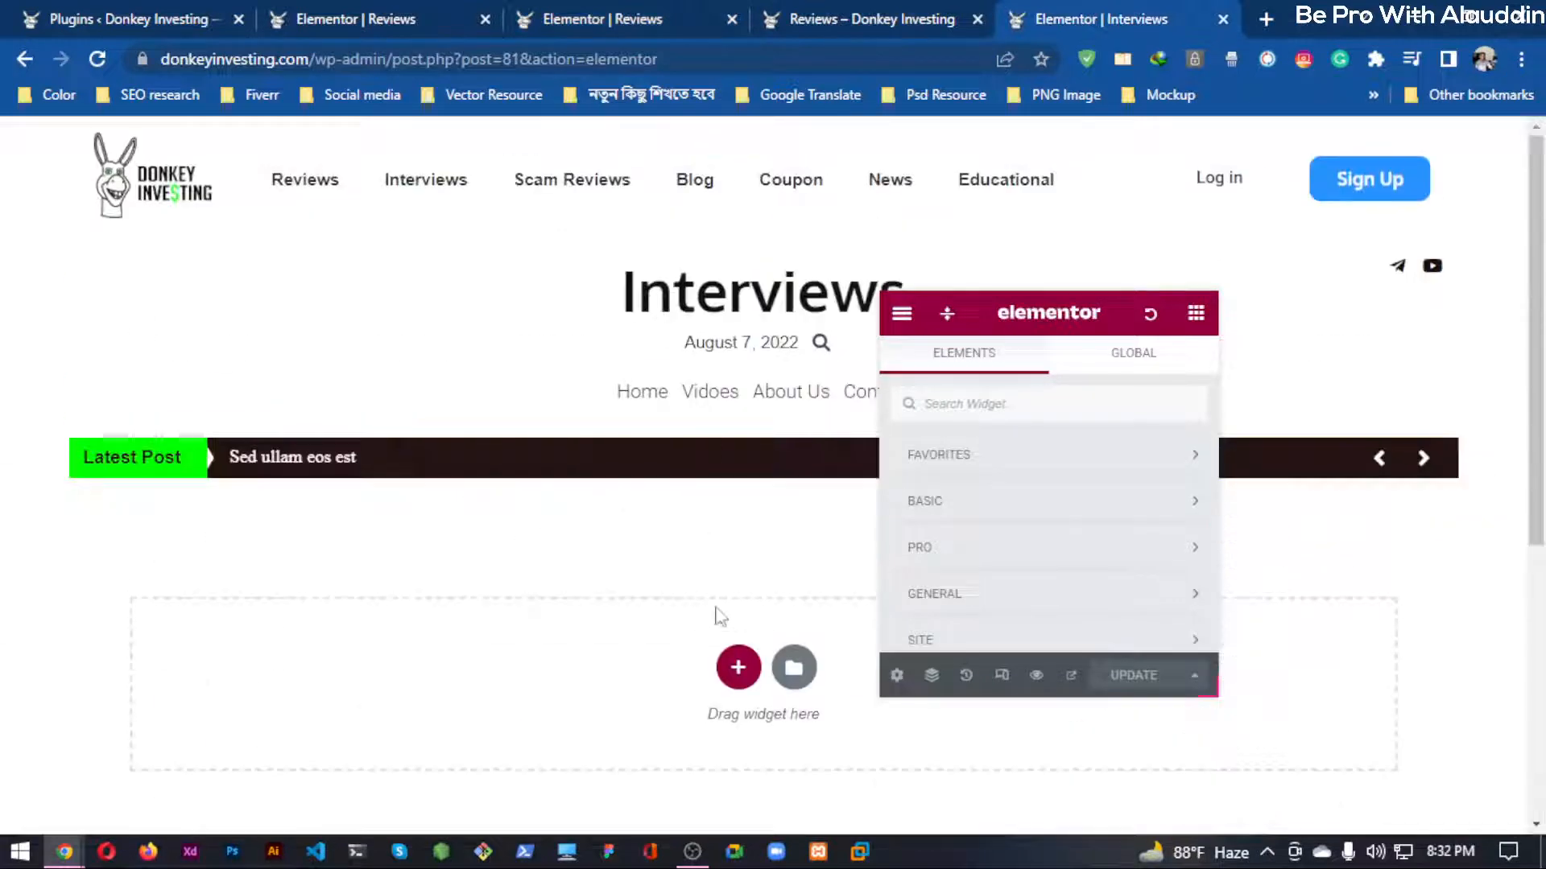
{"action": "scroll", "coordinate": [719, 596], "scroll_direction": "down", "scroll_amount": 3}
{"action": "left_click", "coordinate": [738, 328]}
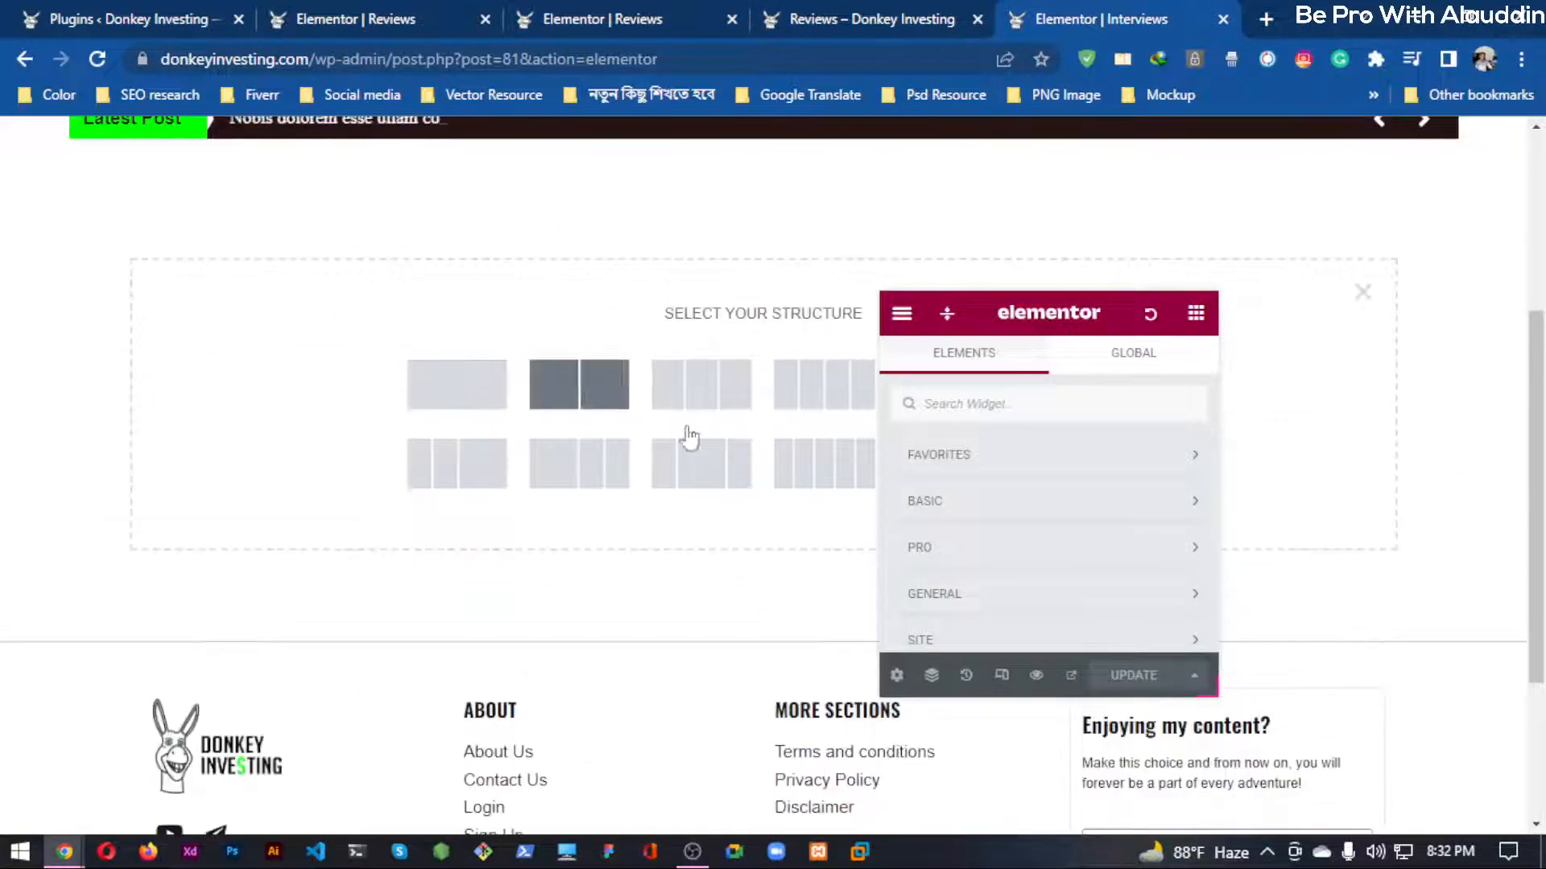
{"action": "left_click_drag", "start_coordinate": [1030, 326], "coordinate": [213, 282]}
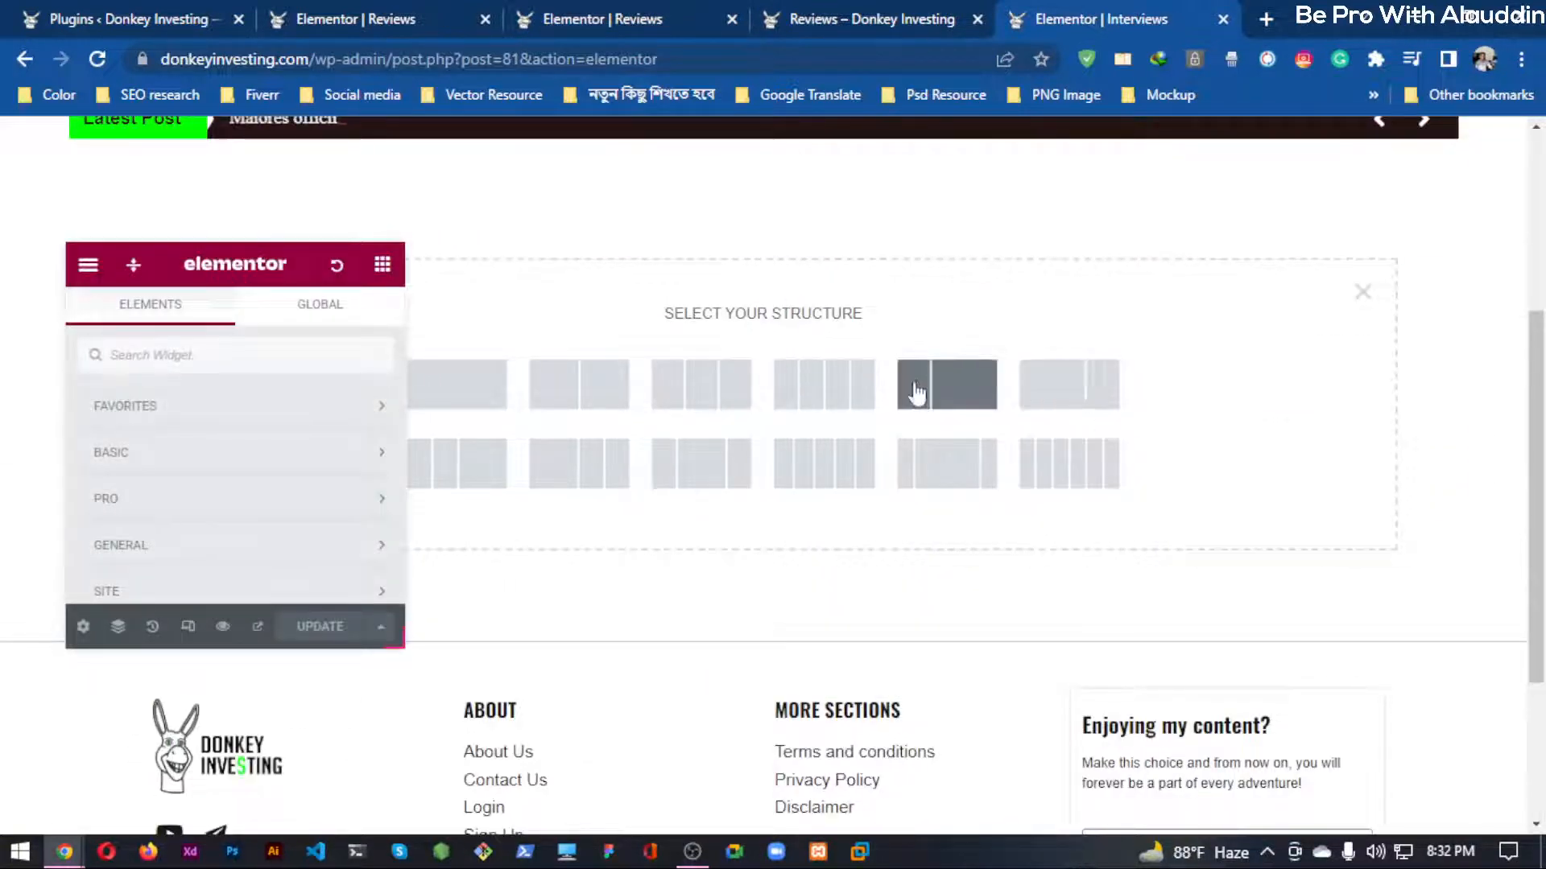
{"action": "left_click", "coordinate": [1046, 386]}
Paste the copied Reviews heading into the wide column of the new section on the Interviews page.
{"action": "scroll", "coordinate": [708, 438], "scroll_direction": "up", "scroll_amount": 4}
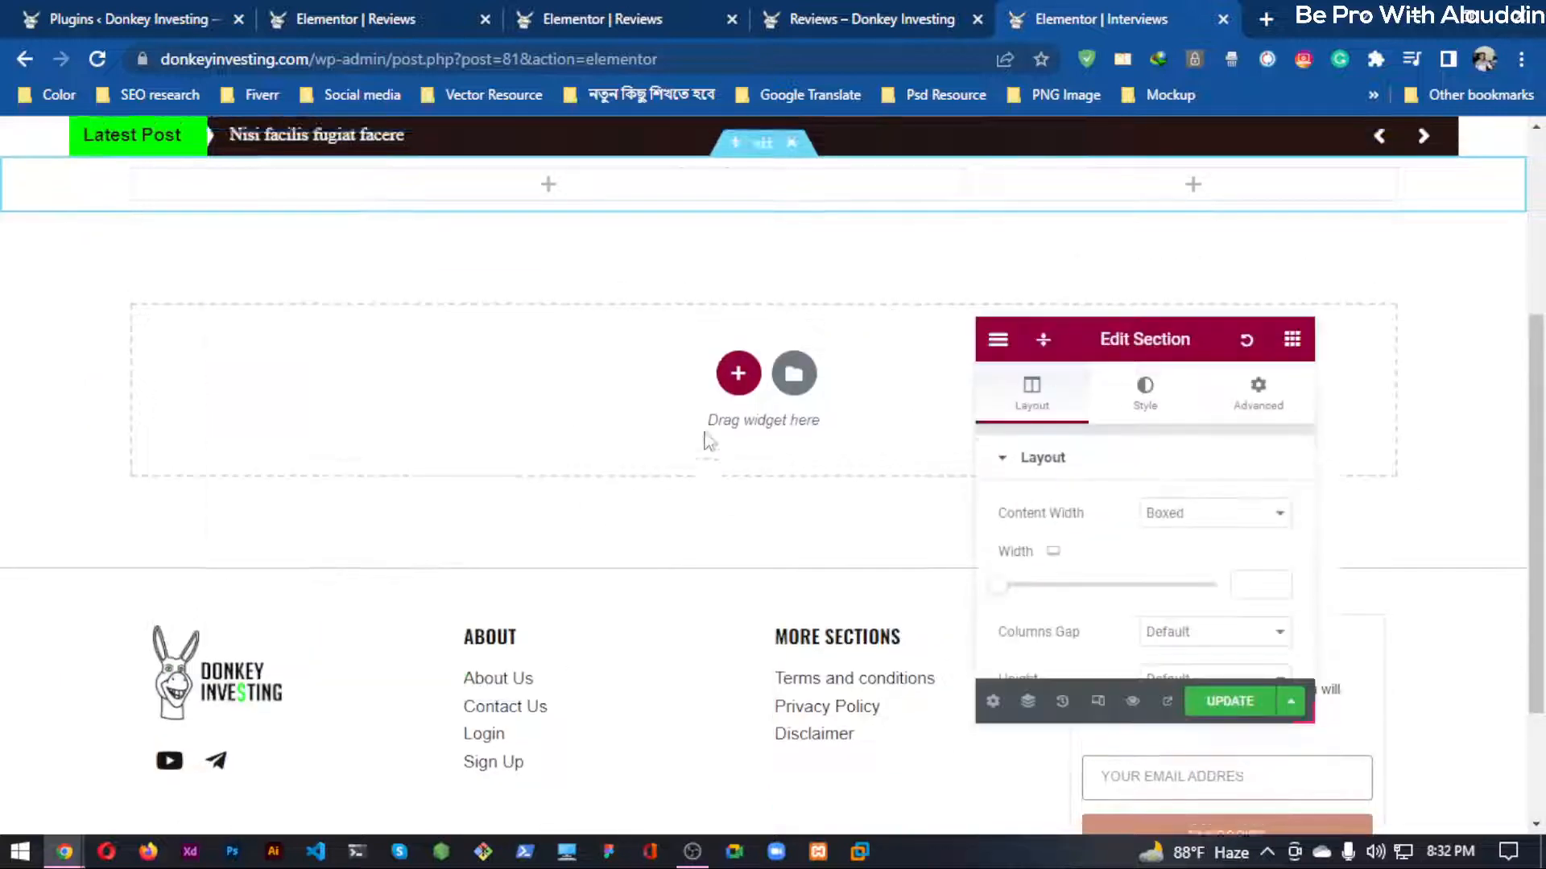
{"action": "right_click", "coordinate": [409, 499]}
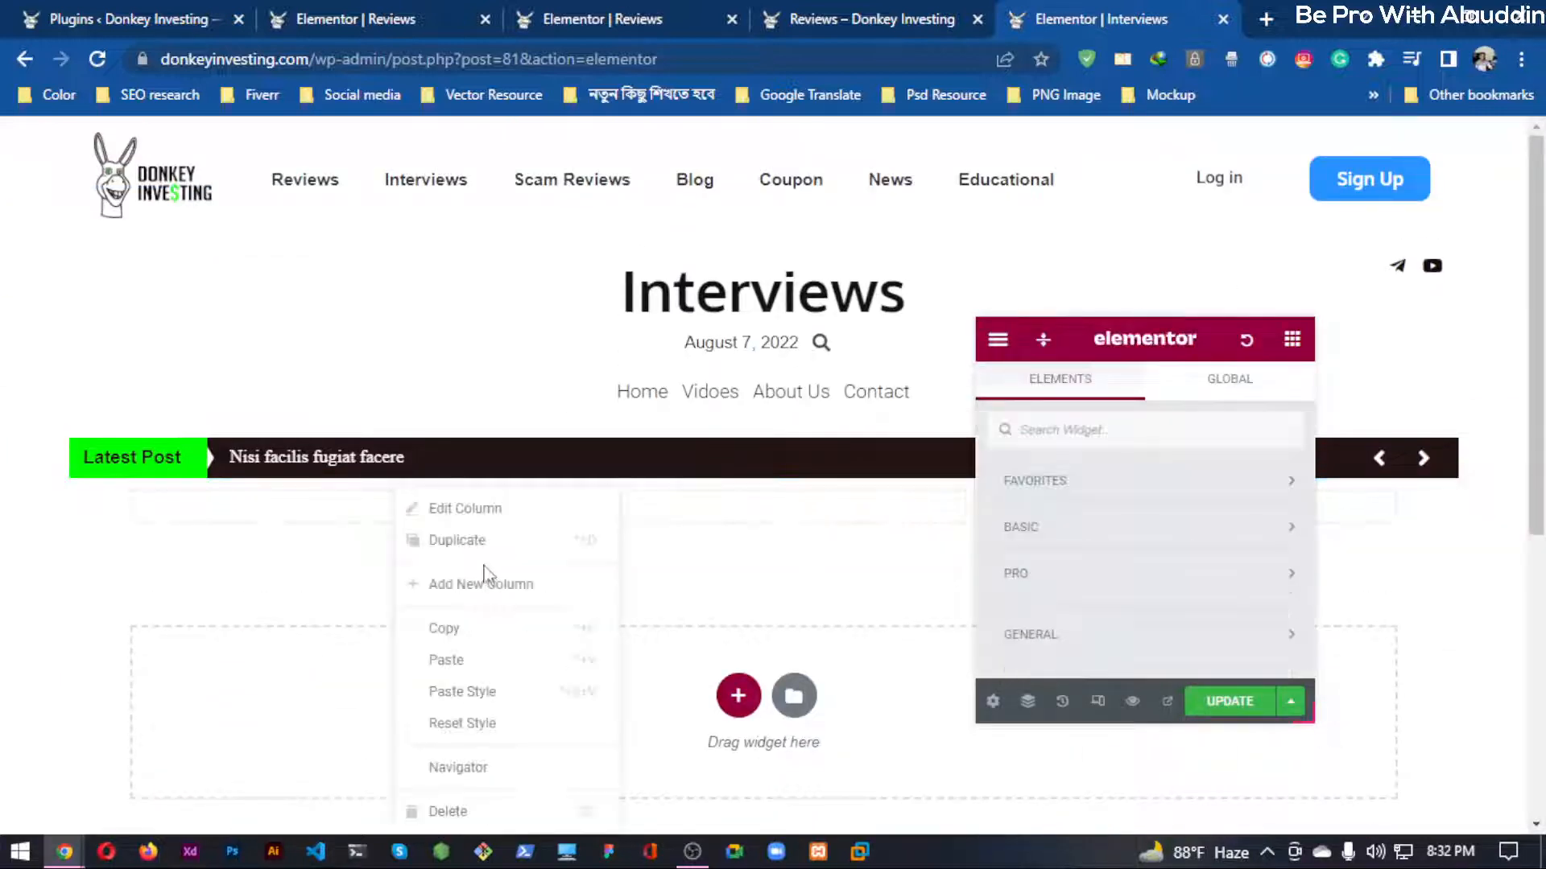
{"action": "left_click", "coordinate": [463, 656]}
{"action": "scroll", "coordinate": [515, 548], "scroll_direction": "down", "scroll_amount": 2}
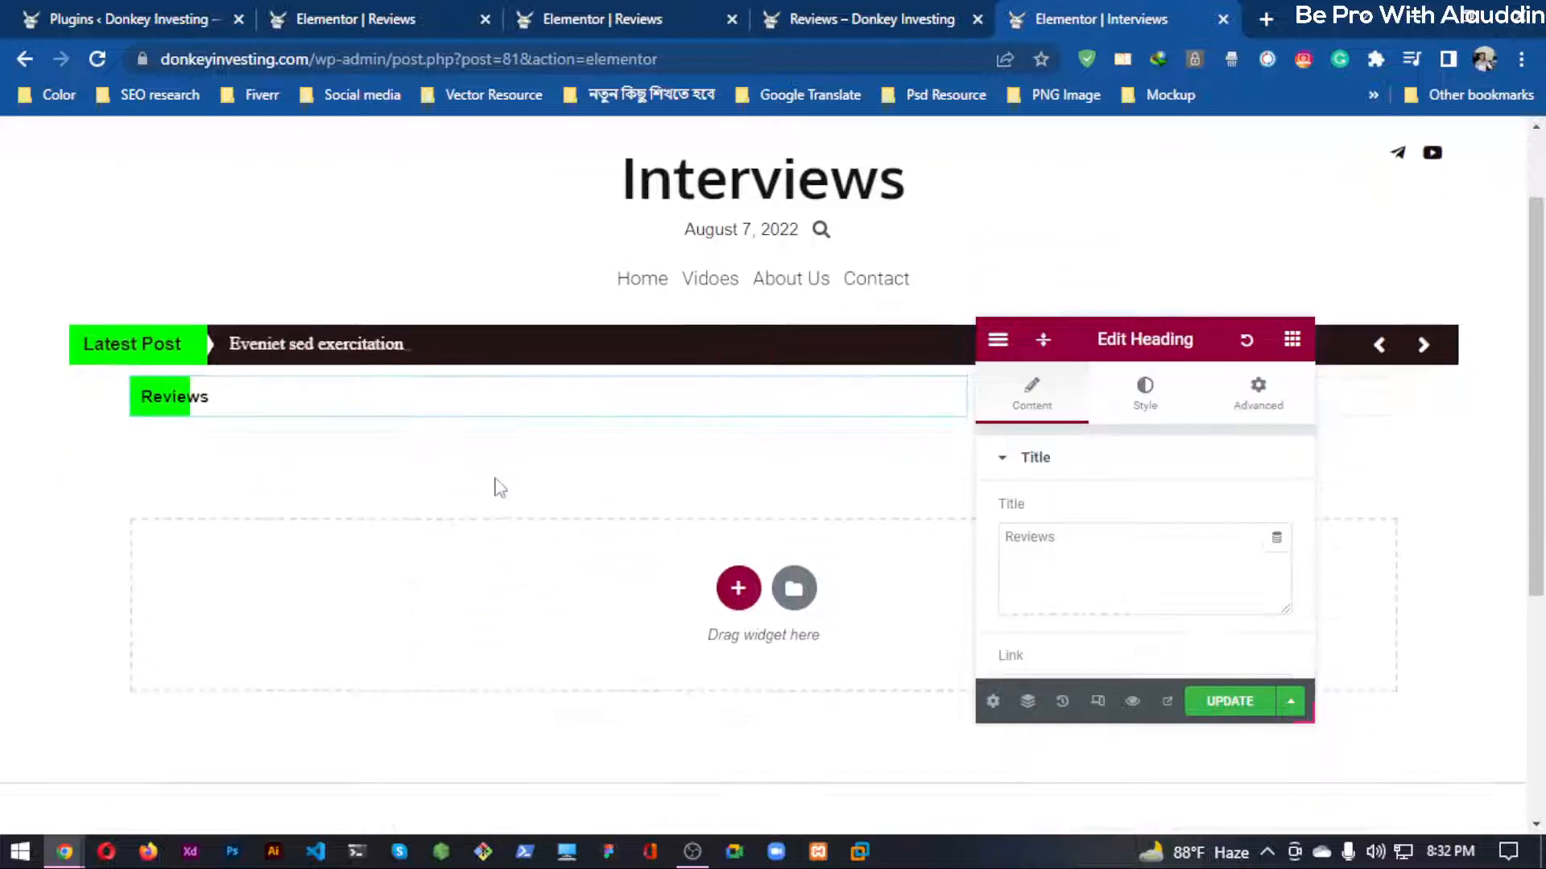
Delete the pasted Reviews heading and its two-column section from the Interviews page.
{"action": "right_click", "coordinate": [247, 409]}
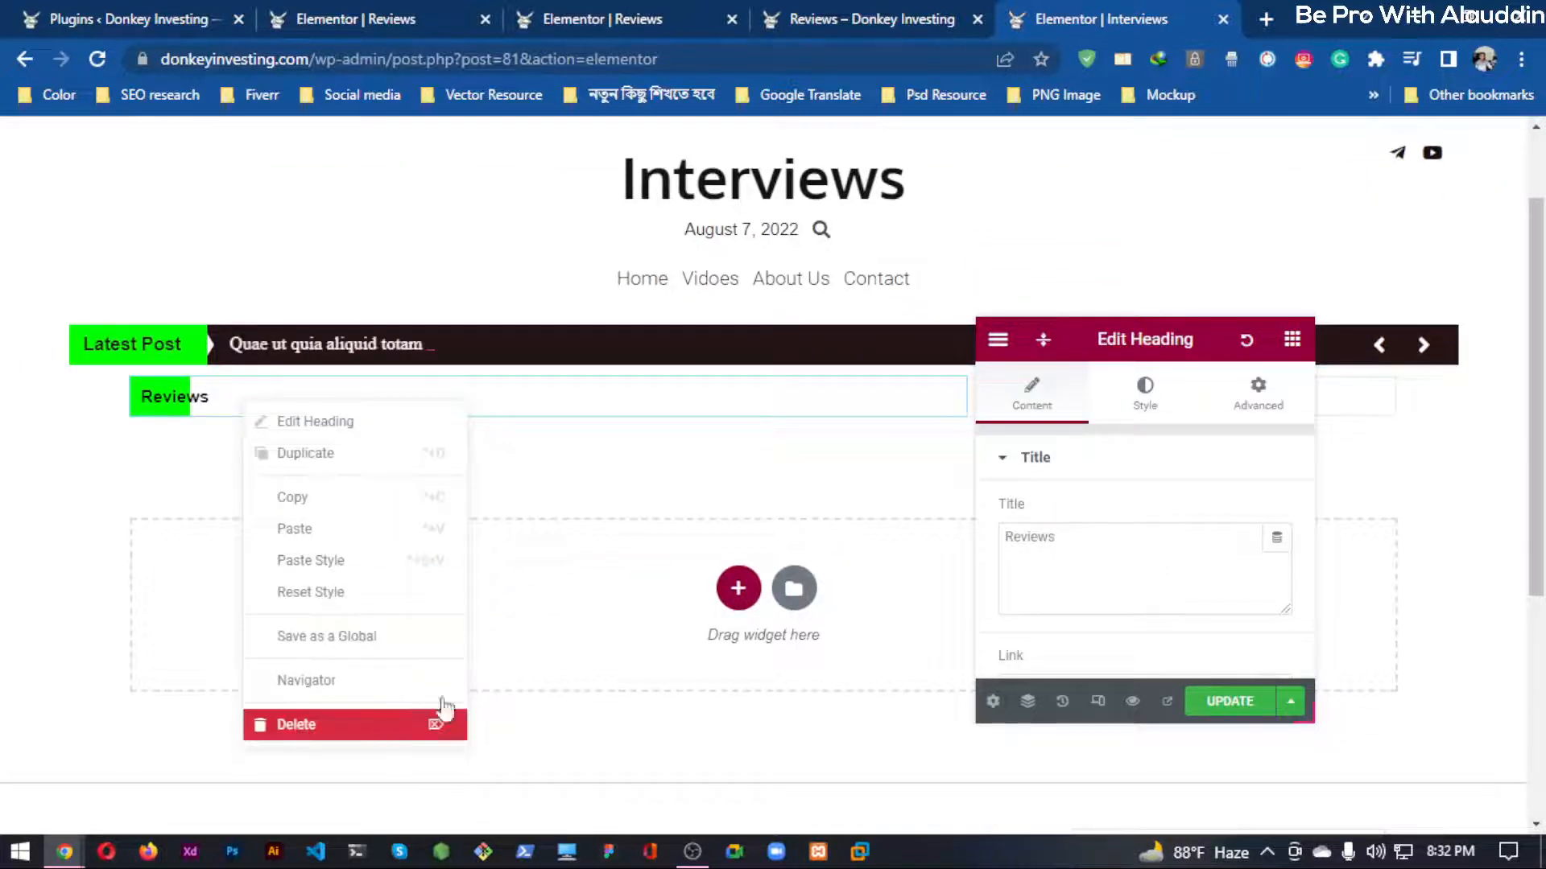
{"action": "left_click", "coordinate": [444, 708]}
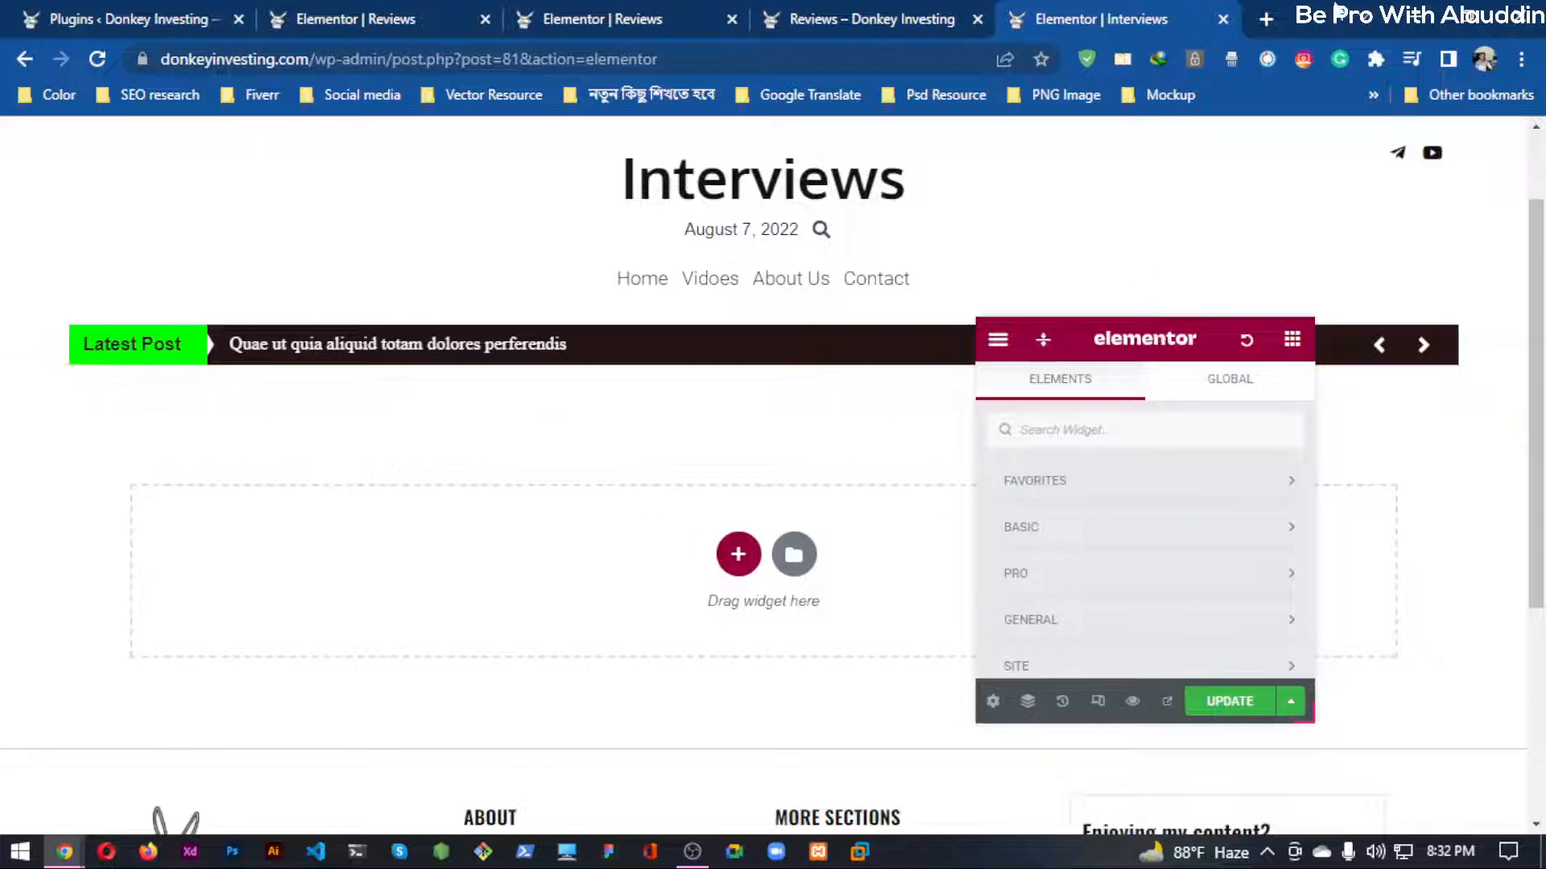
{"action": "left_click", "coordinate": [1417, 15]}
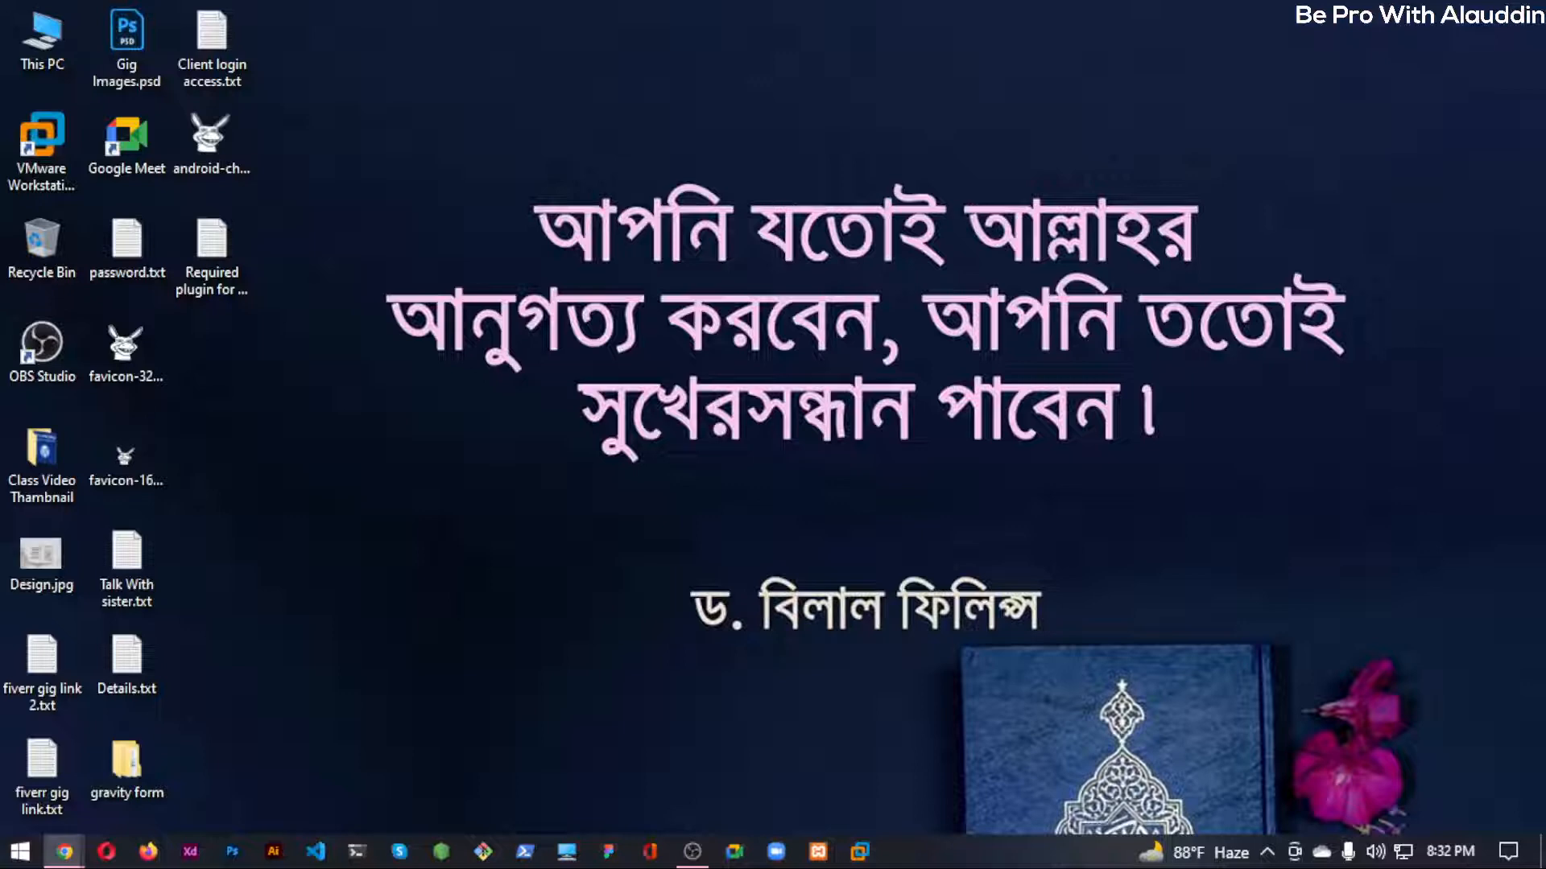
Copy the entire Reviews page section containing the post list and the Popular Post sidebar.
{"action": "left_click_drag", "start_coordinate": [0, 290], "coordinate": [976, 1]}
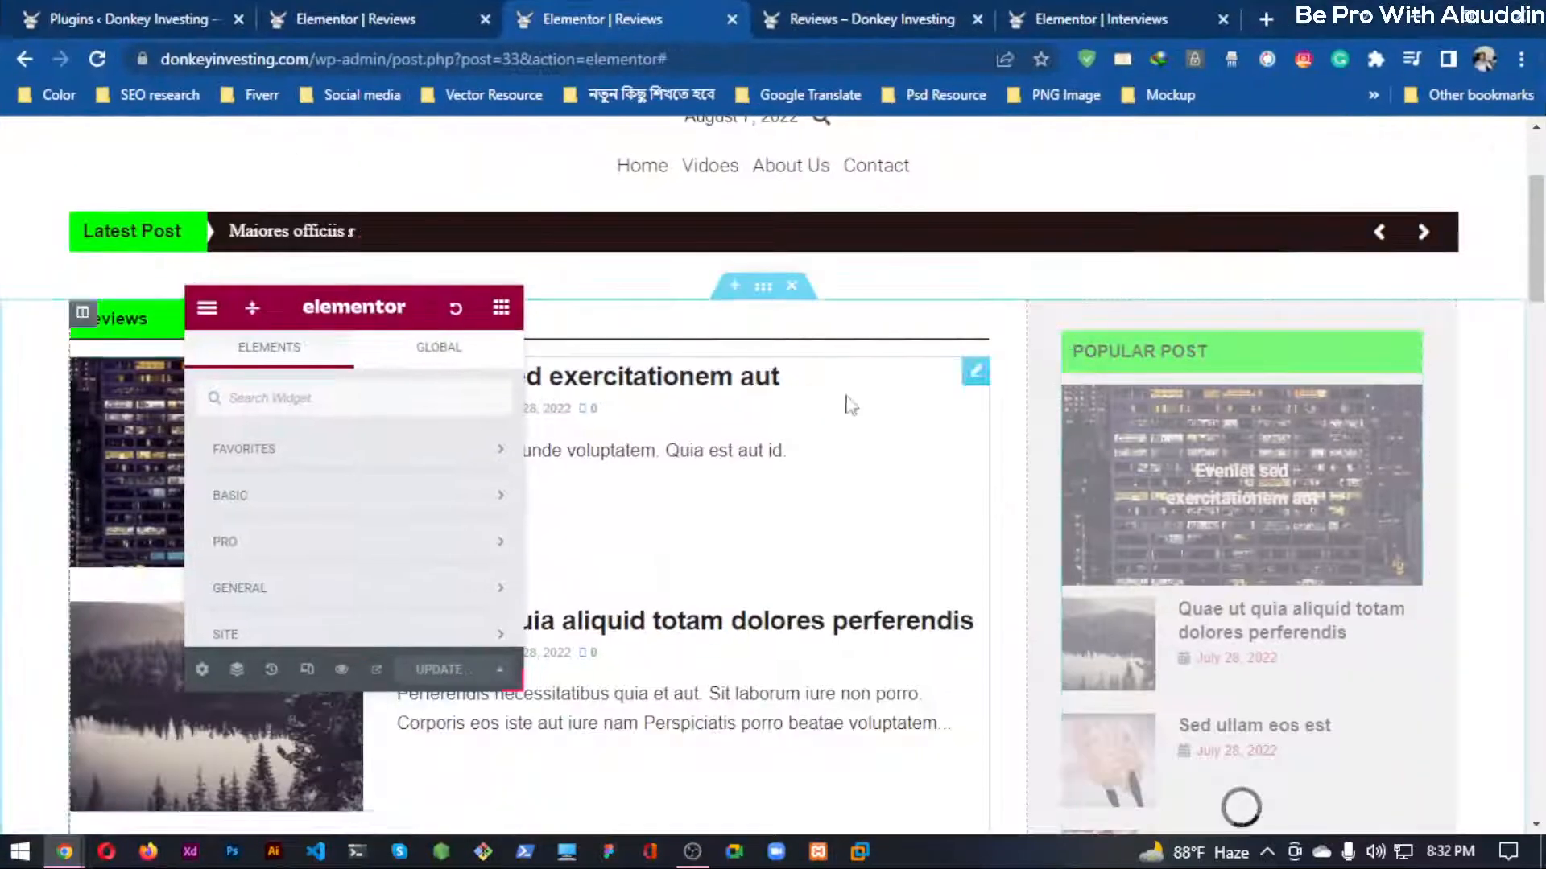
{"action": "right_click", "coordinate": [760, 290]}
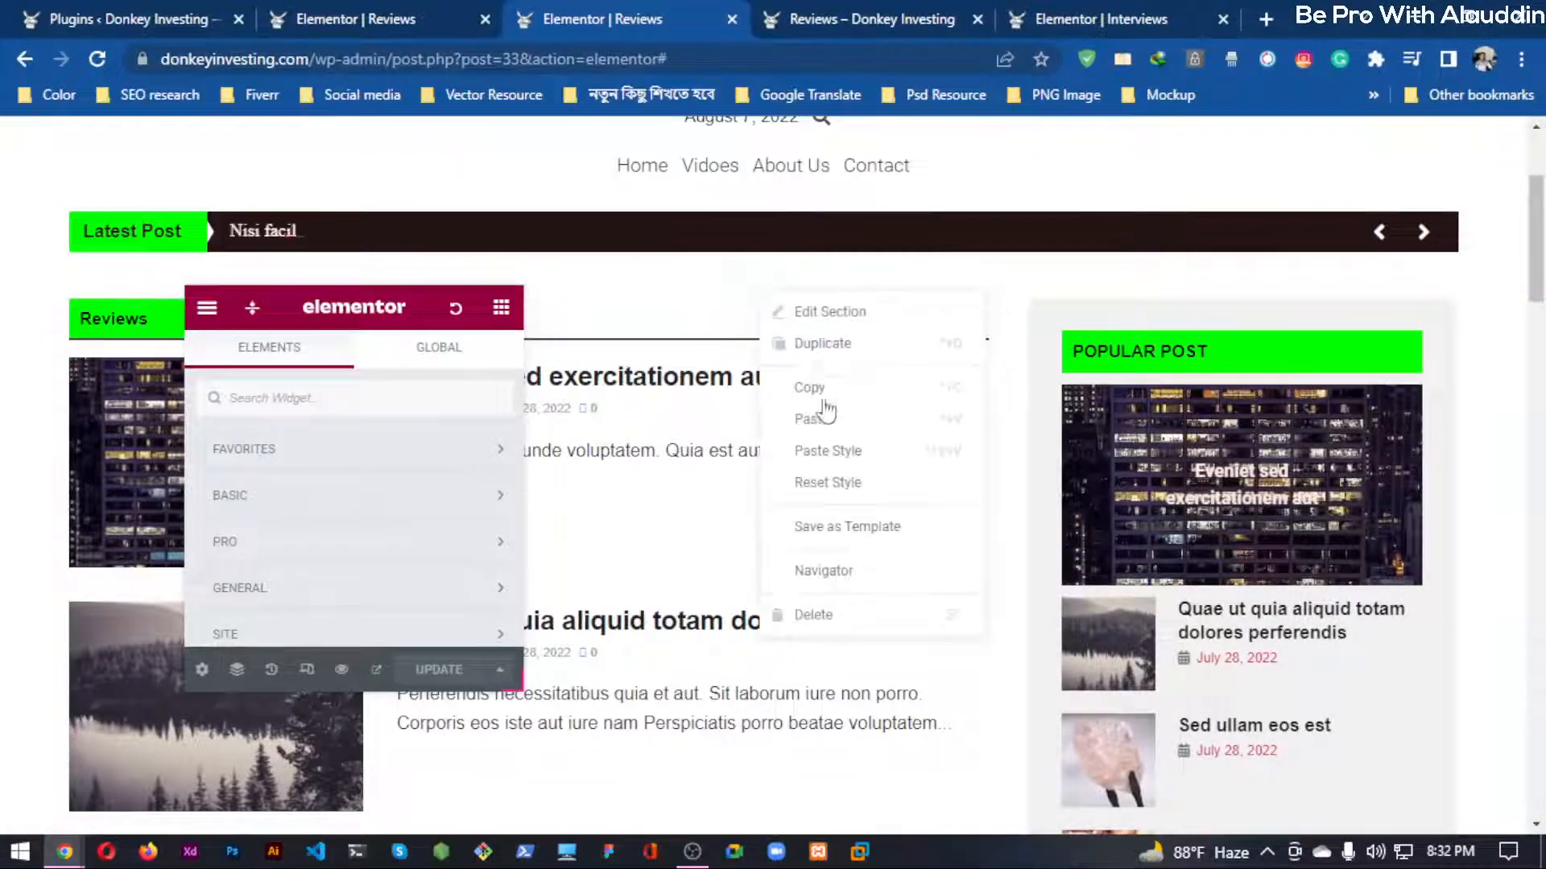
{"action": "left_click", "coordinate": [818, 388]}
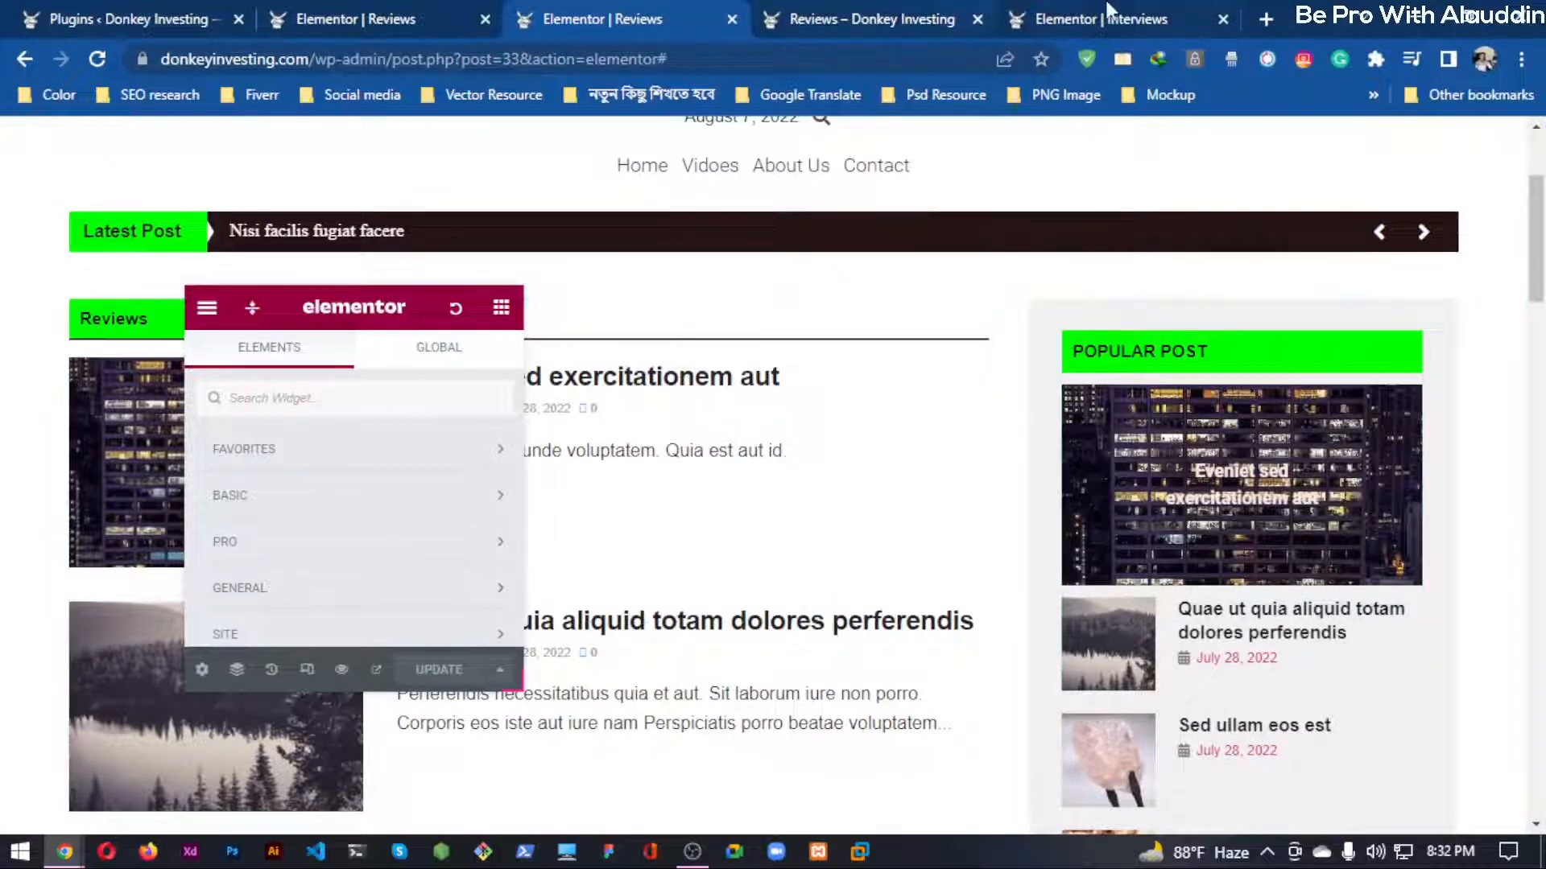
Paste the copied Reviews section into the empty content area of the Interviews page.
{"action": "left_click", "coordinate": [930, 10]}
{"action": "scroll", "coordinate": [788, 417], "scroll_direction": "down", "scroll_amount": 4}
{"action": "left_click", "coordinate": [1101, 18]}
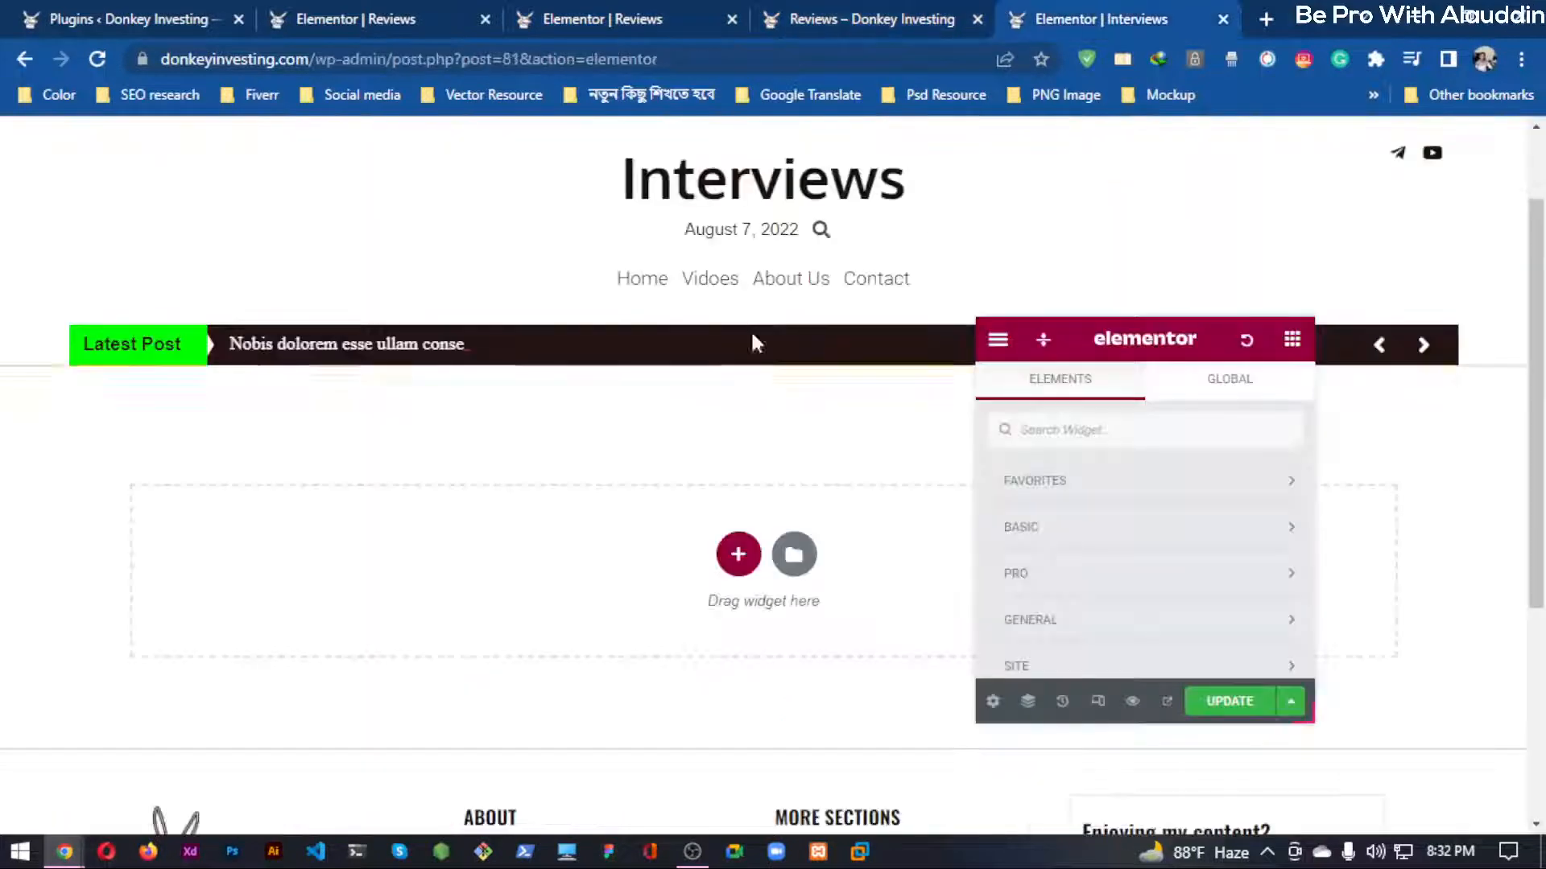
{"action": "right_click", "coordinate": [491, 504]}
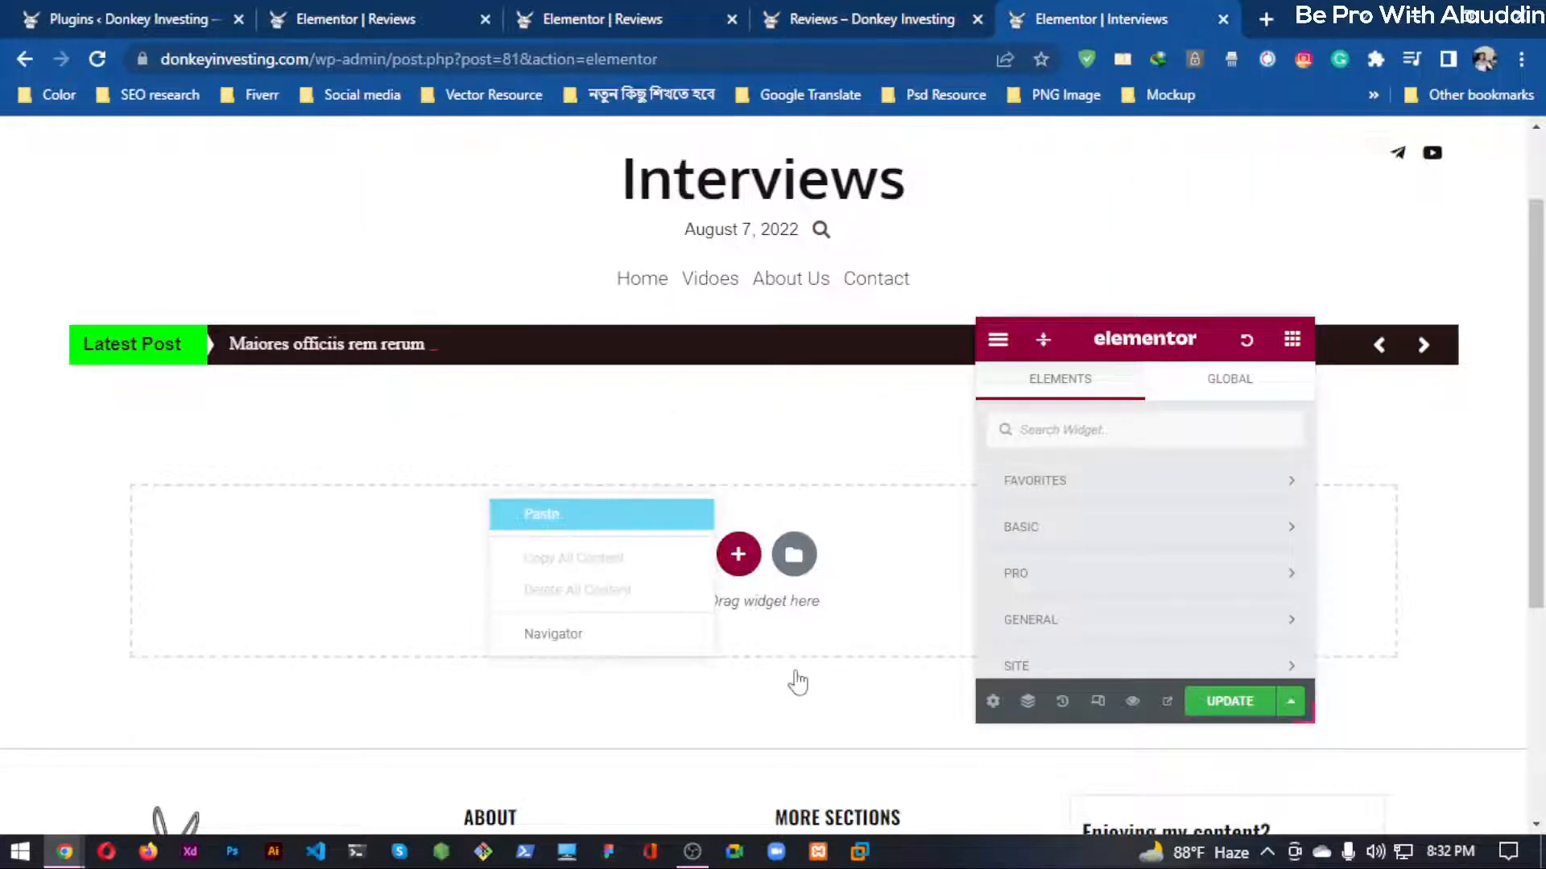
{"action": "left_click_drag", "start_coordinate": [1138, 348], "coordinate": [319, 279]}
Compare how the post list and Popular Post sidebar scroll on the Interviews page and the Reviews page.
{"action": "scroll", "coordinate": [752, 366], "scroll_direction": "down", "scroll_amount": 5}
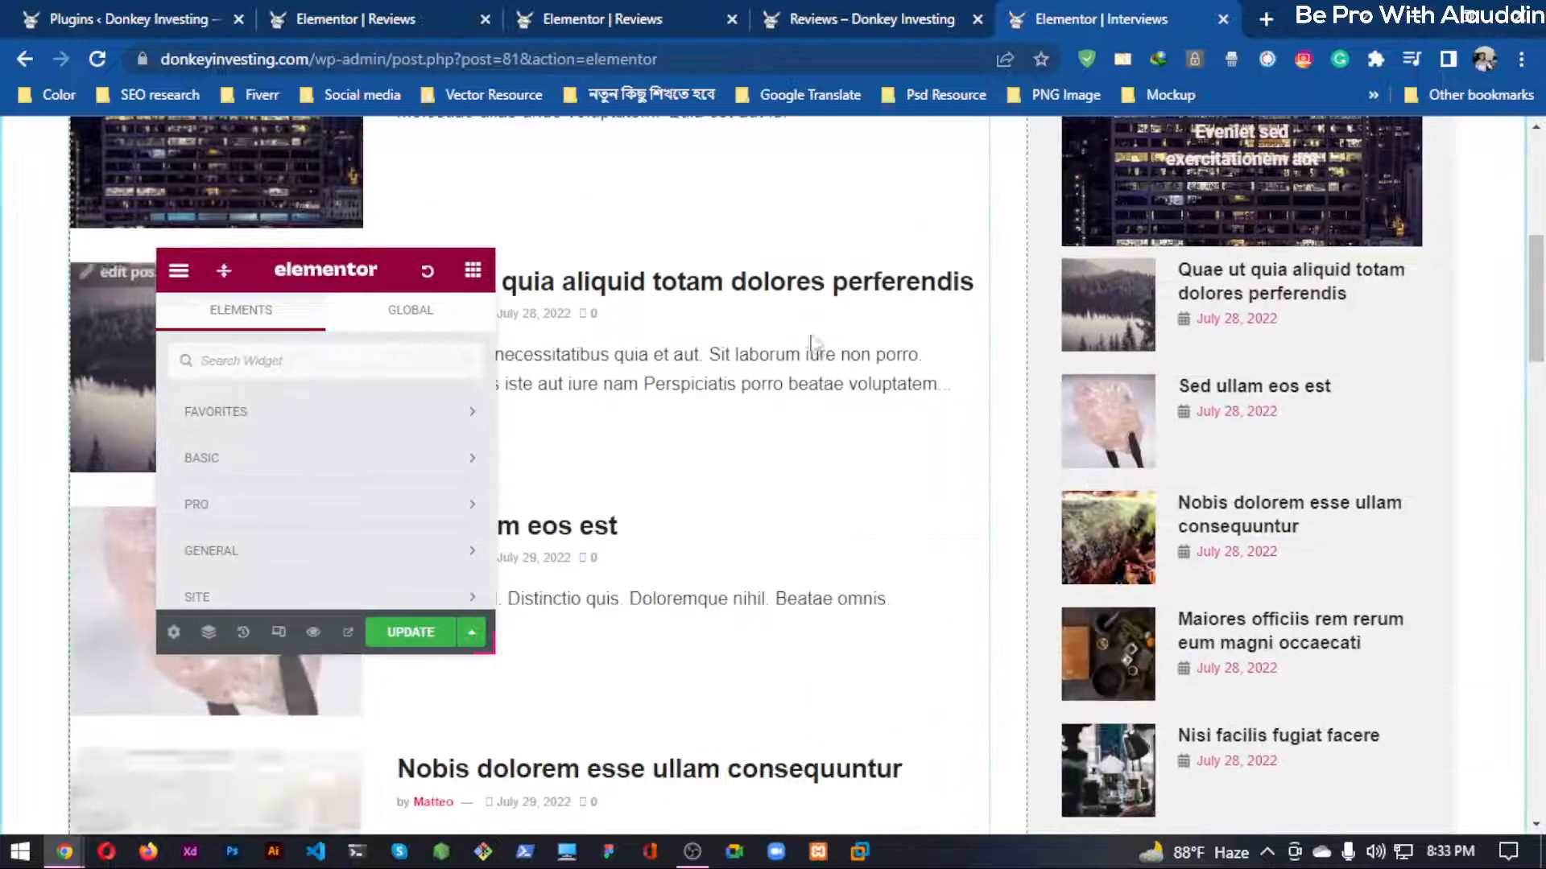
{"action": "scroll", "coordinate": [811, 347], "scroll_direction": "down", "scroll_amount": 12}
{"action": "scroll", "coordinate": [807, 370], "scroll_direction": "up", "scroll_amount": 17}
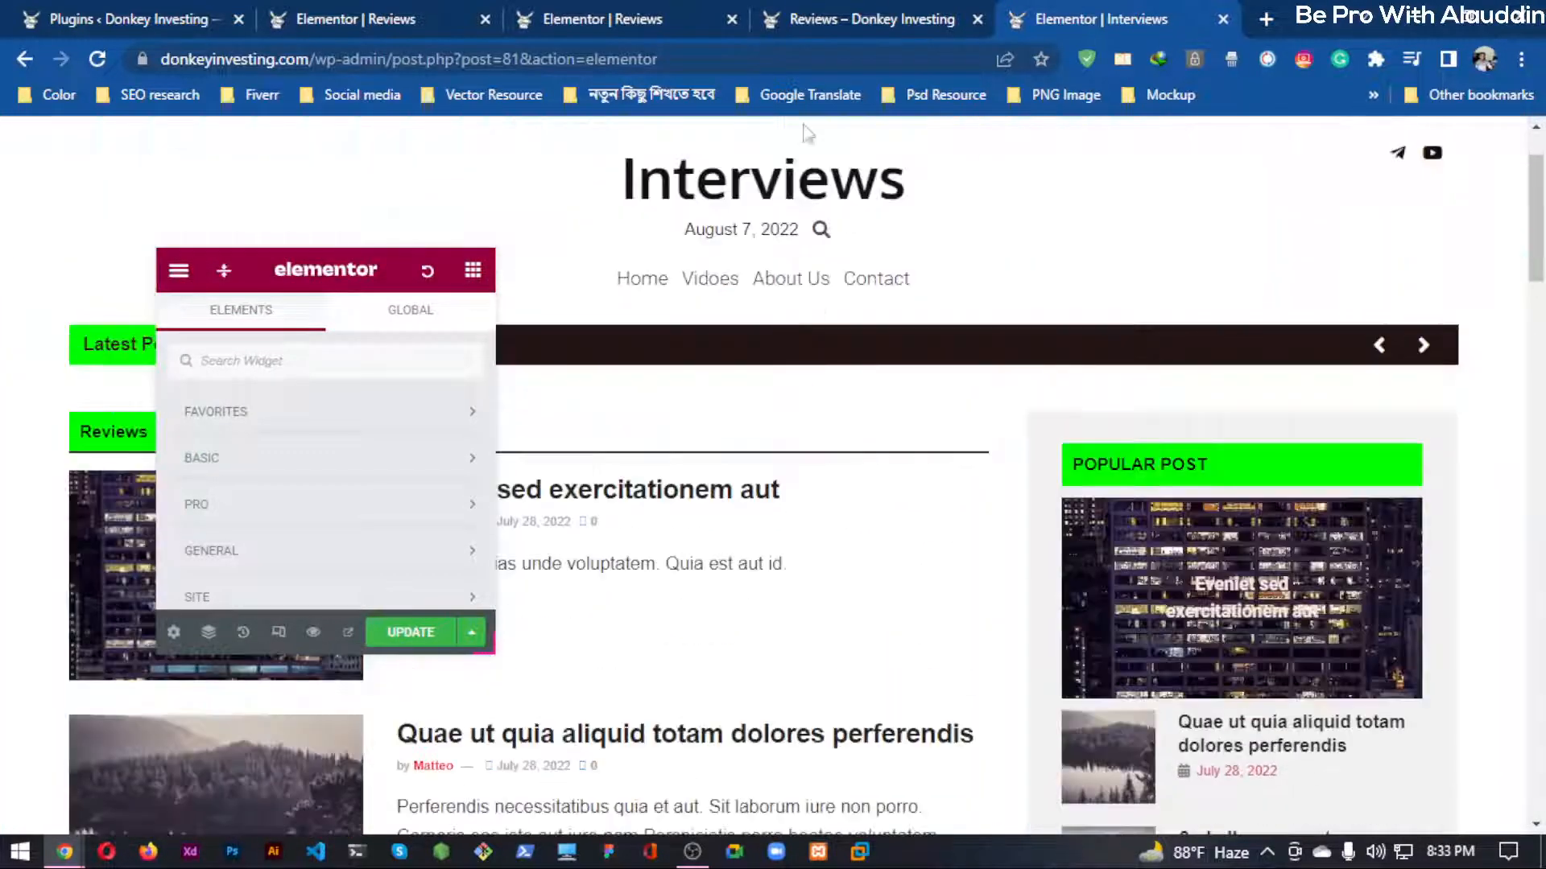
{"action": "left_click", "coordinate": [617, 20]}
{"action": "scroll", "coordinate": [780, 524], "scroll_direction": "down", "scroll_amount": 14}
{"action": "scroll", "coordinate": [878, 314], "scroll_direction": "up", "scroll_amount": 1}
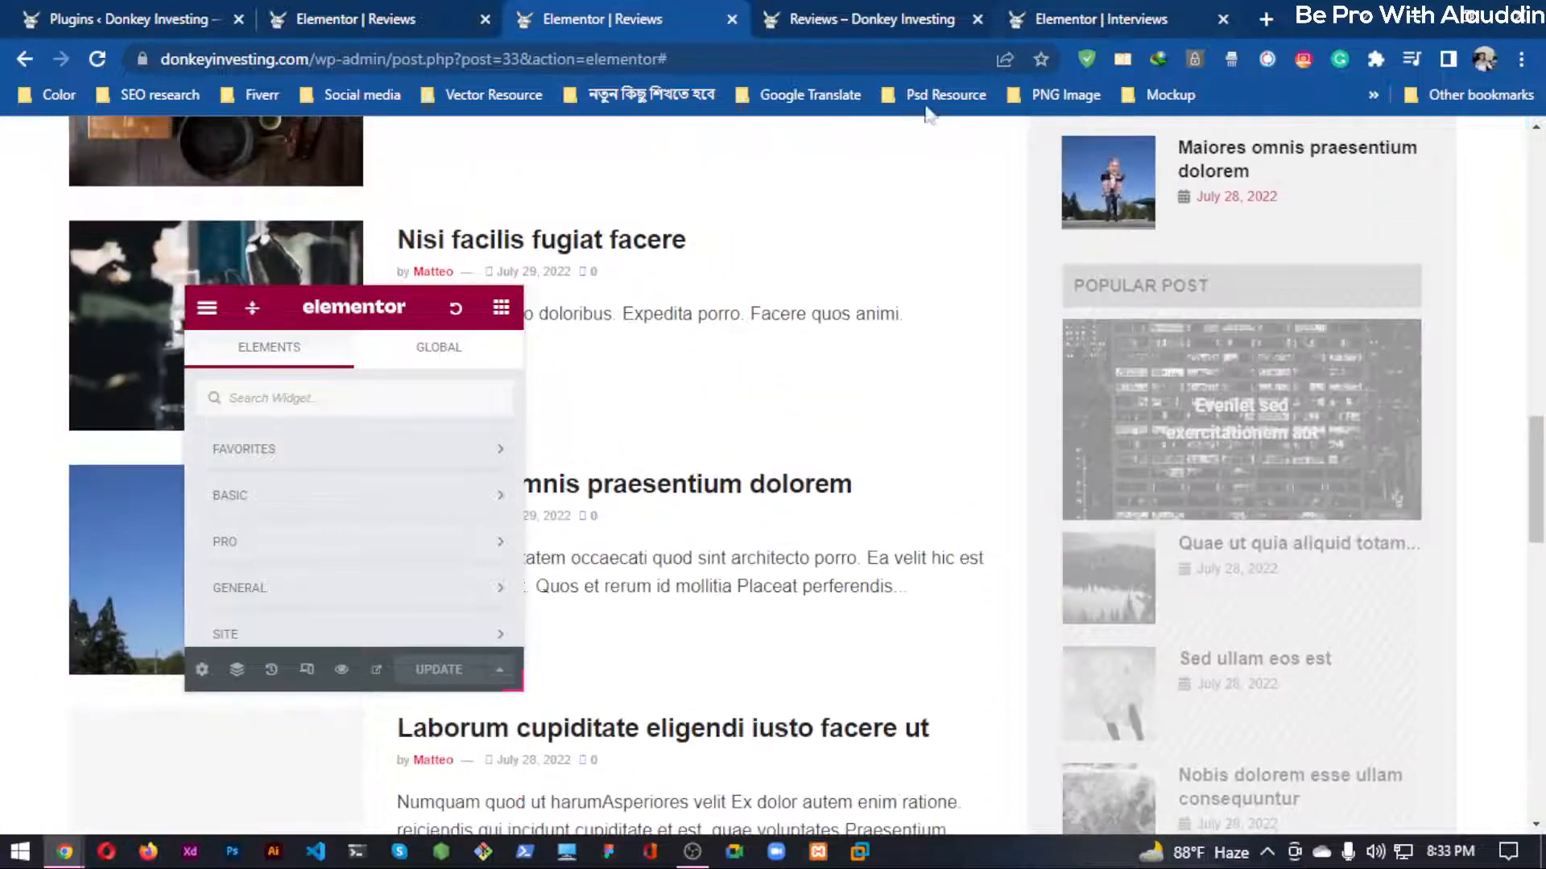
{"action": "scroll", "coordinate": [807, 417], "scroll_direction": "down", "scroll_amount": 9}
{"action": "left_click", "coordinate": [1098, 19]}
{"action": "scroll", "coordinate": [711, 574], "scroll_direction": "down", "scroll_amount": 5}
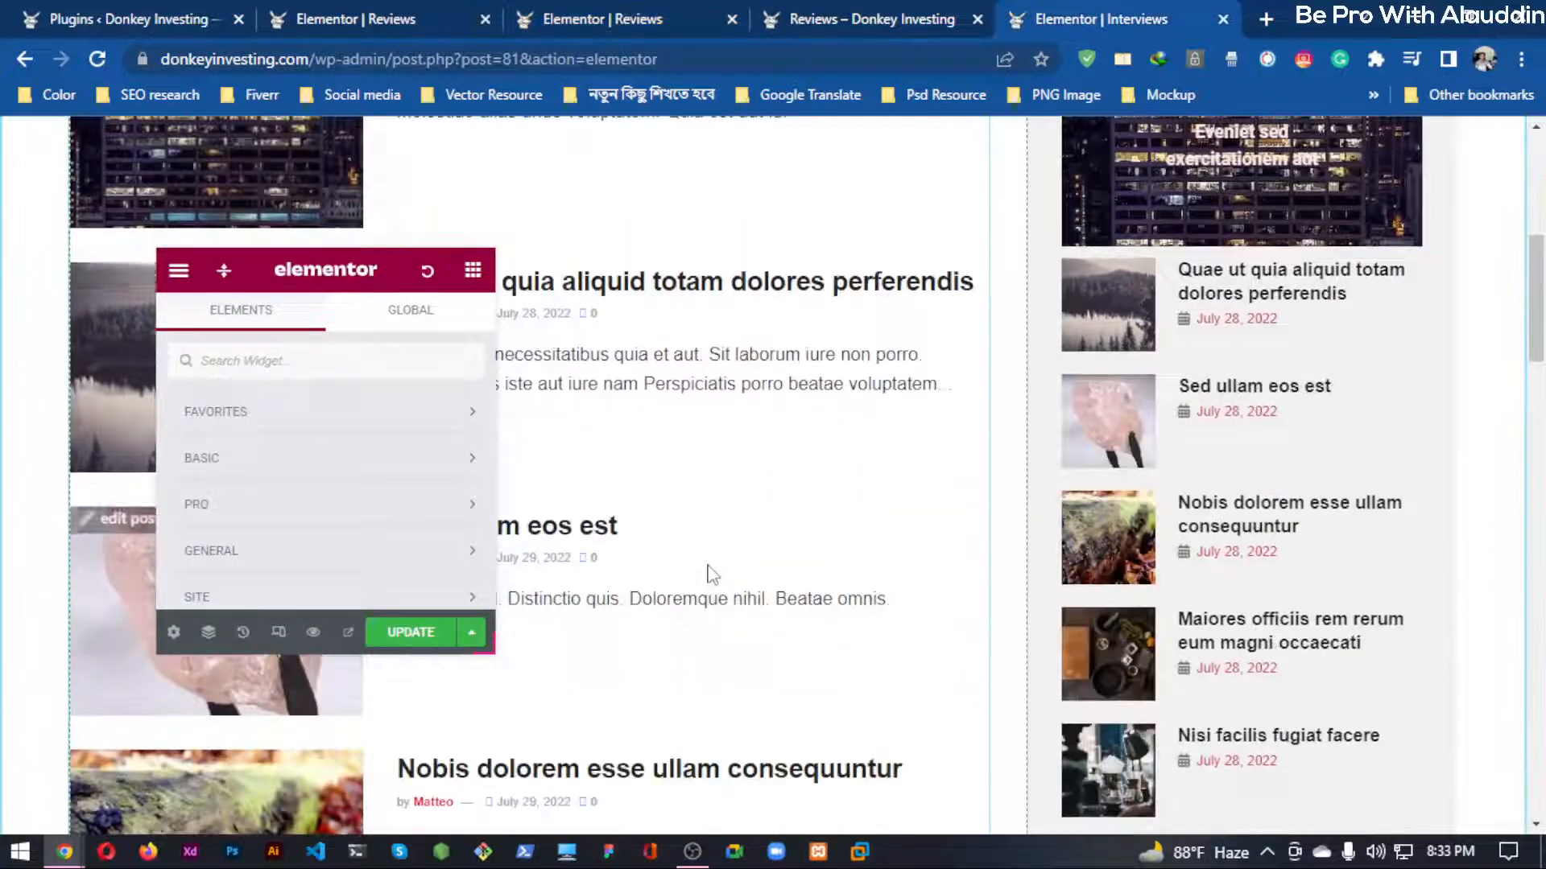
{"action": "scroll", "coordinate": [712, 575], "scroll_direction": "down", "scroll_amount": 20}
{"action": "scroll", "coordinate": [694, 593], "scroll_direction": "up", "scroll_amount": 17}
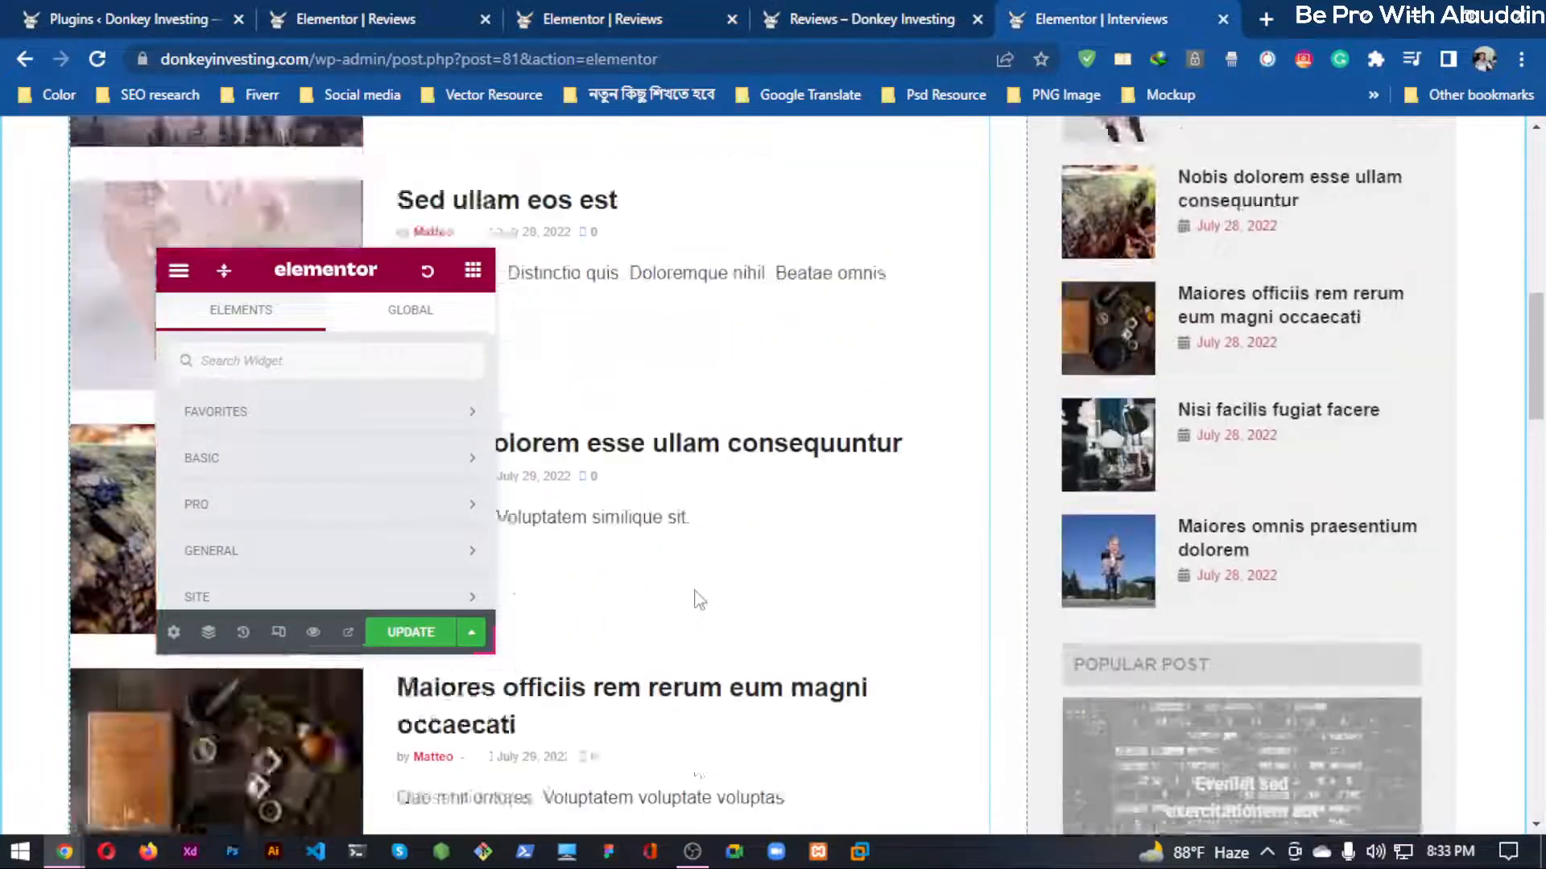
{"action": "scroll", "coordinate": [699, 600], "scroll_direction": "up", "scroll_amount": 8}
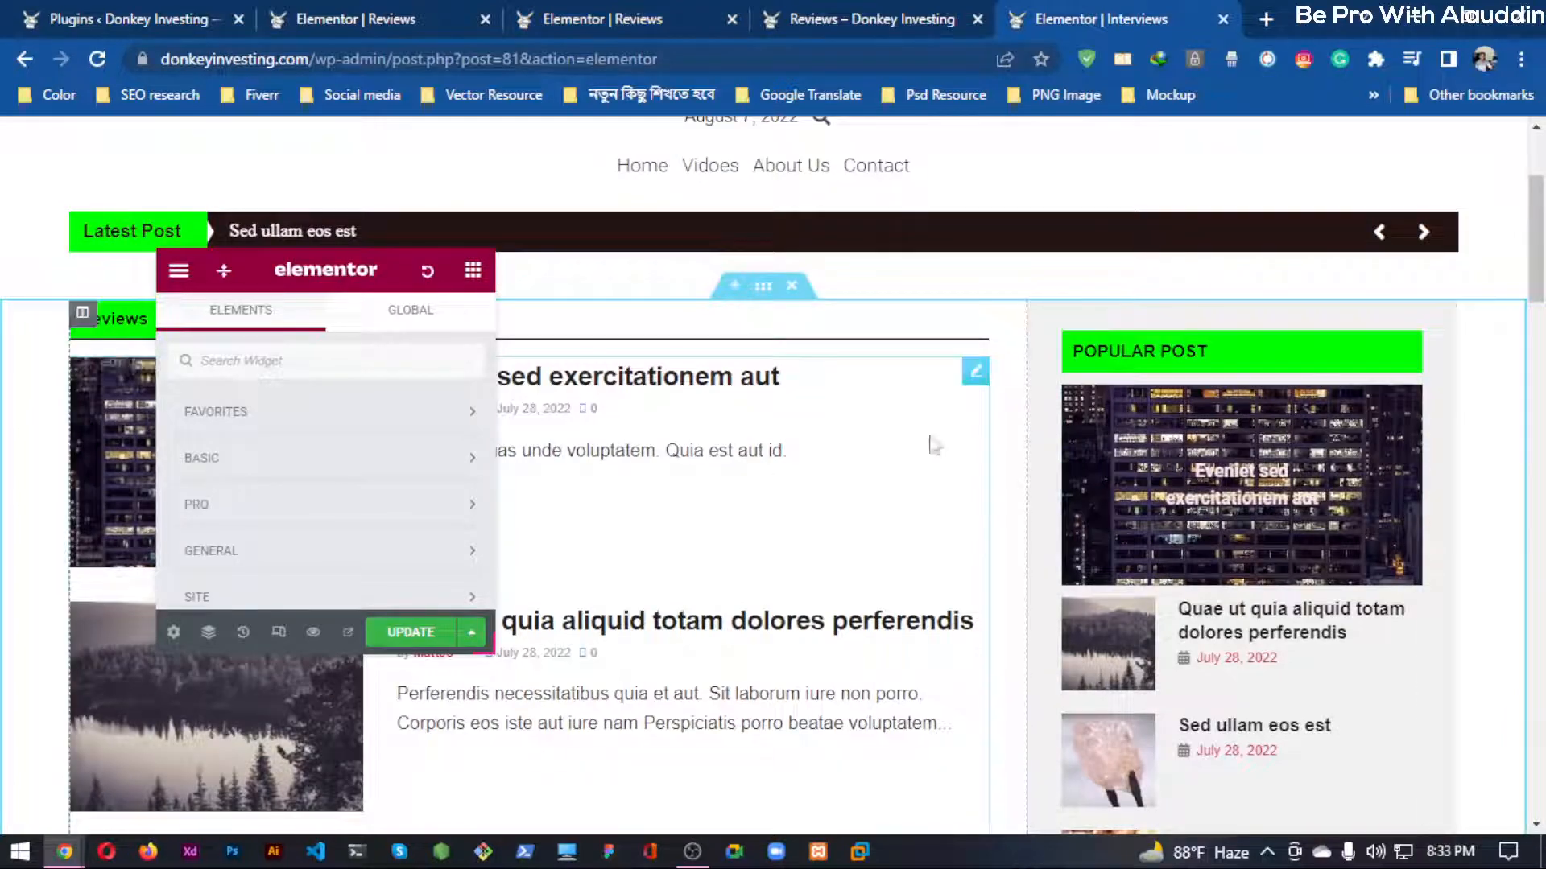
{"action": "scroll", "coordinate": [1035, 534], "scroll_direction": "down", "scroll_amount": 15}
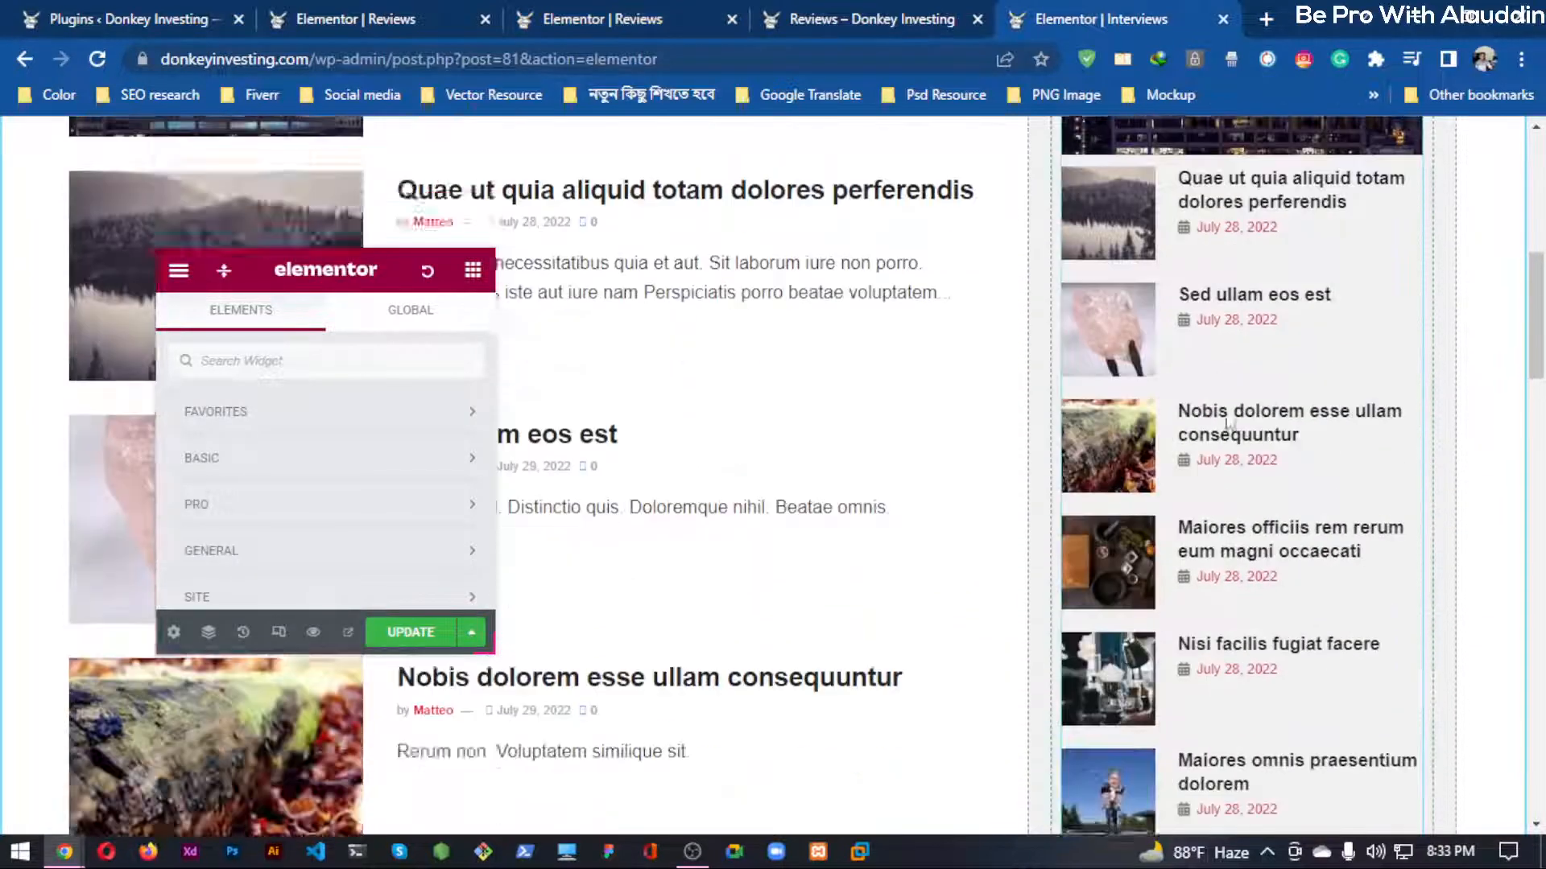
{"action": "scroll", "coordinate": [1227, 483], "scroll_direction": "down", "scroll_amount": 3}
{"action": "scroll", "coordinate": [1225, 476], "scroll_direction": "up", "scroll_amount": 17}
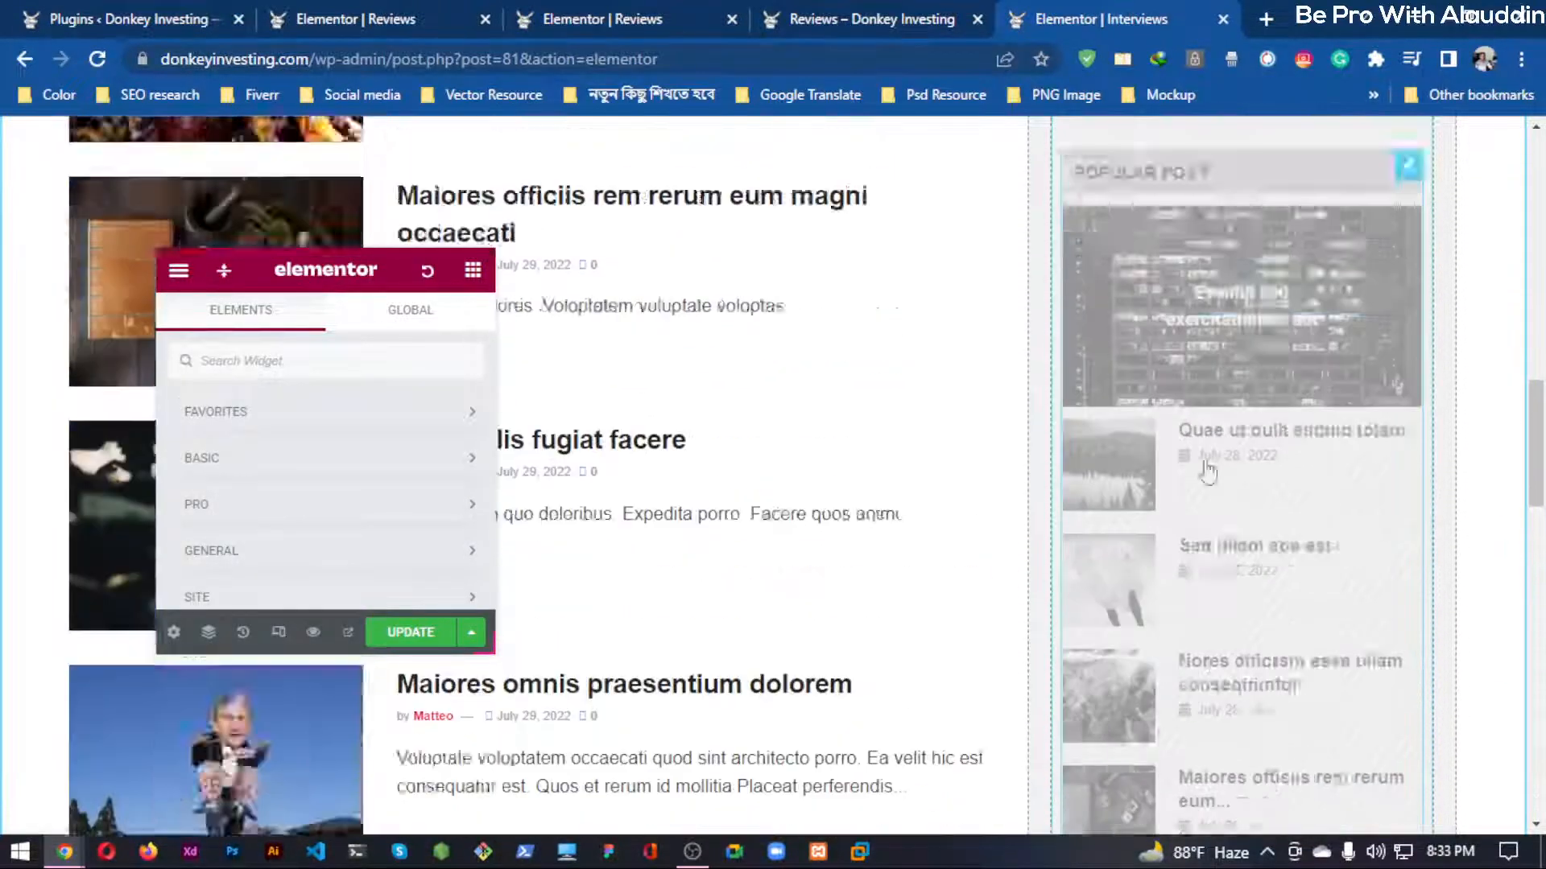
{"action": "scroll", "coordinate": [1167, 427], "scroll_direction": "up", "scroll_amount": 4}
{"action": "scroll", "coordinate": [1191, 387], "scroll_direction": "down", "scroll_amount": 3}
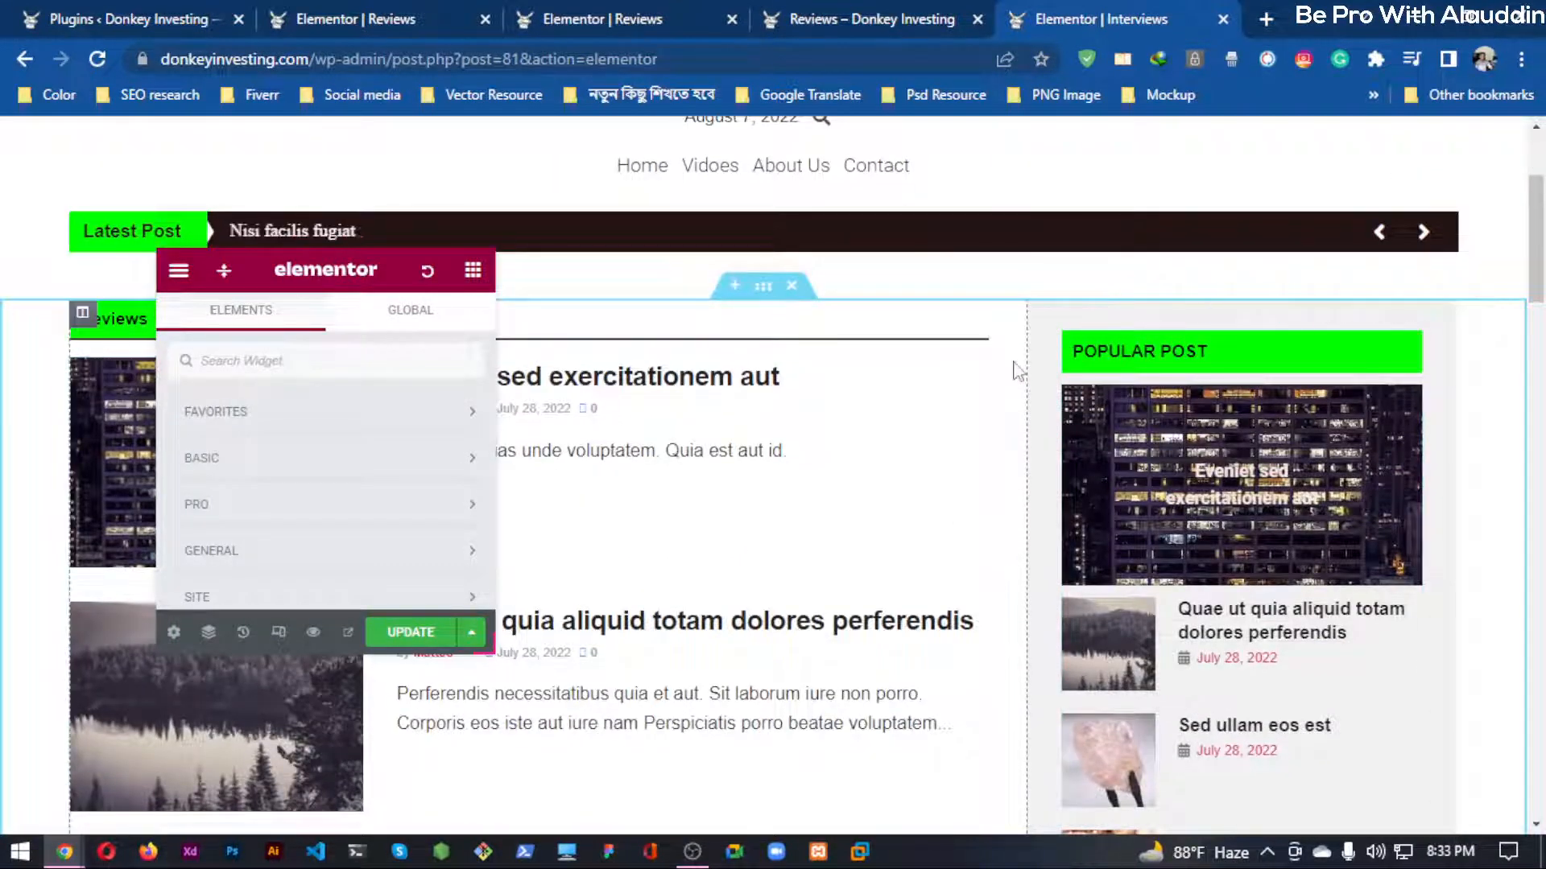
Delete the Popular Post inner section from the sidebar column of the Interviews page.
{"action": "left_click_drag", "start_coordinate": [330, 291], "coordinate": [630, 371]}
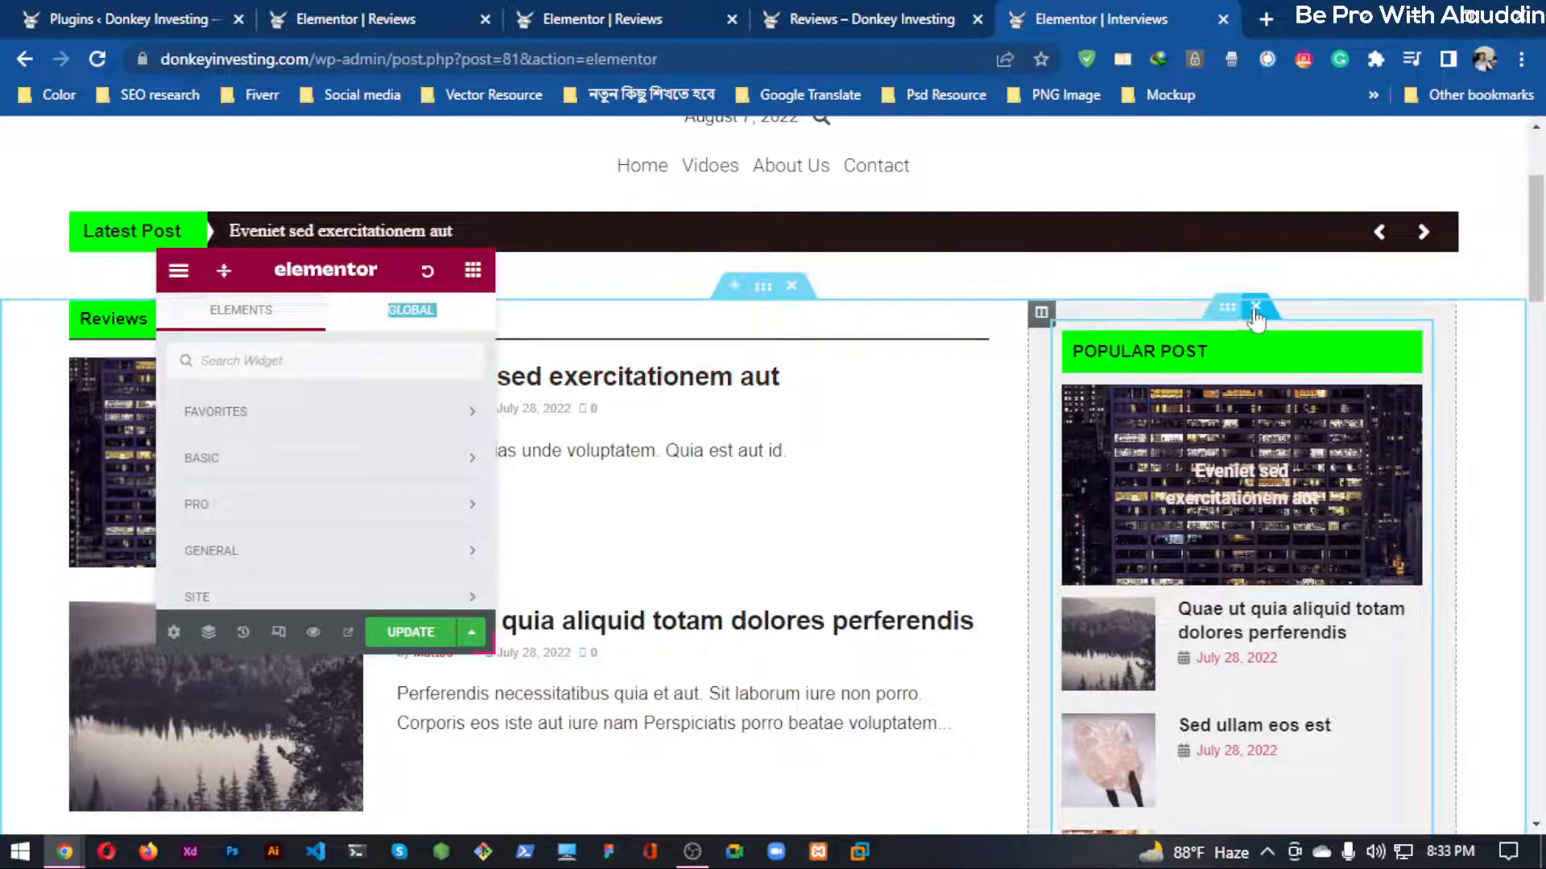
{"action": "left_click", "coordinate": [1257, 308]}
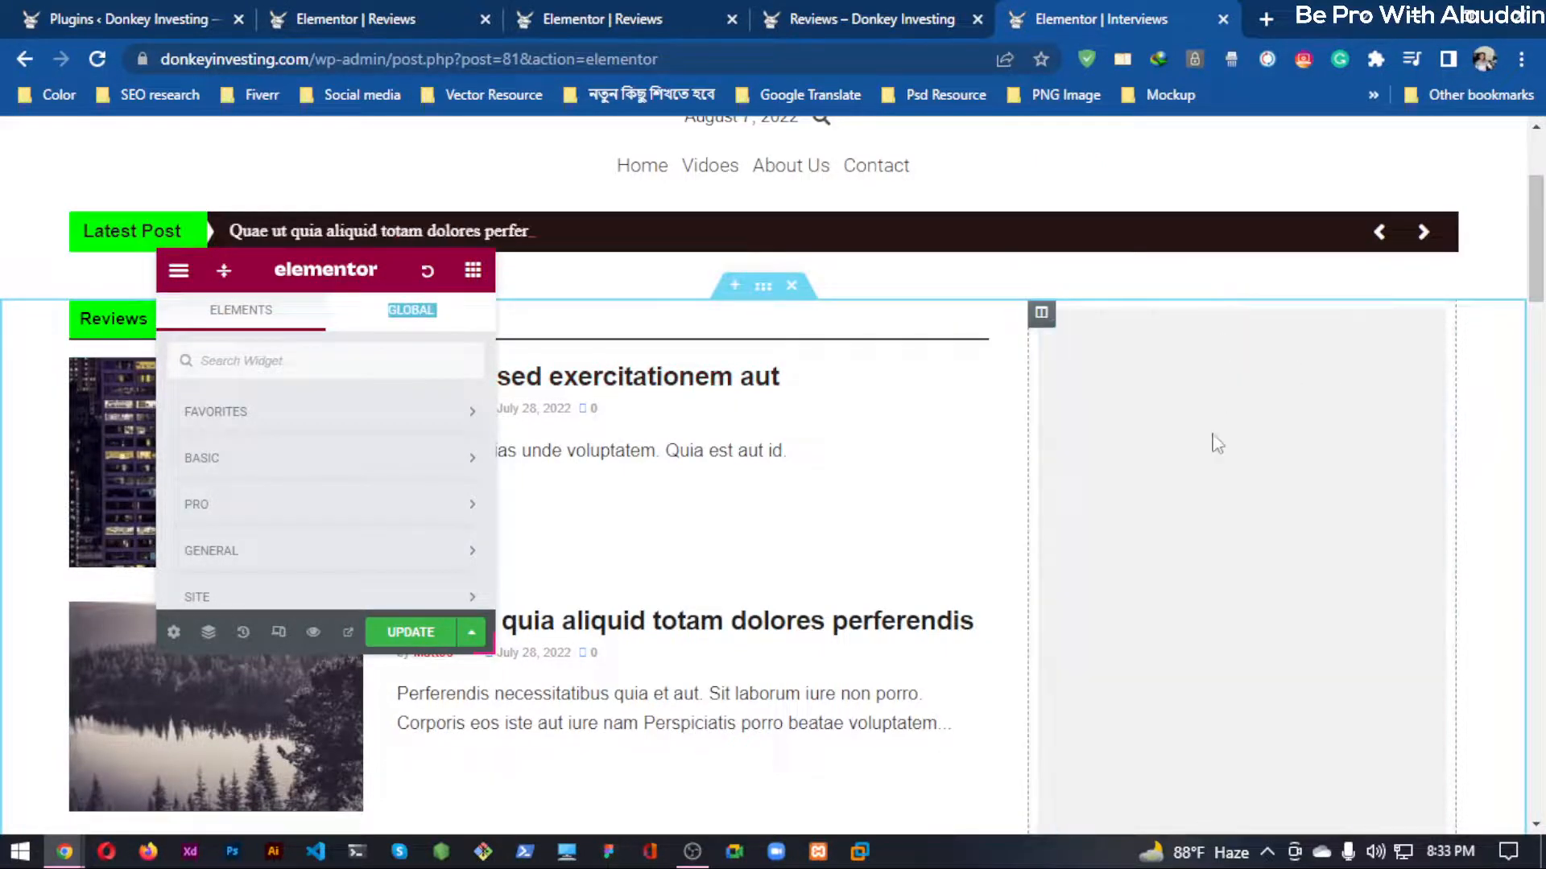
{"action": "scroll", "coordinate": [966, 427], "scroll_direction": "down", "scroll_amount": 1}
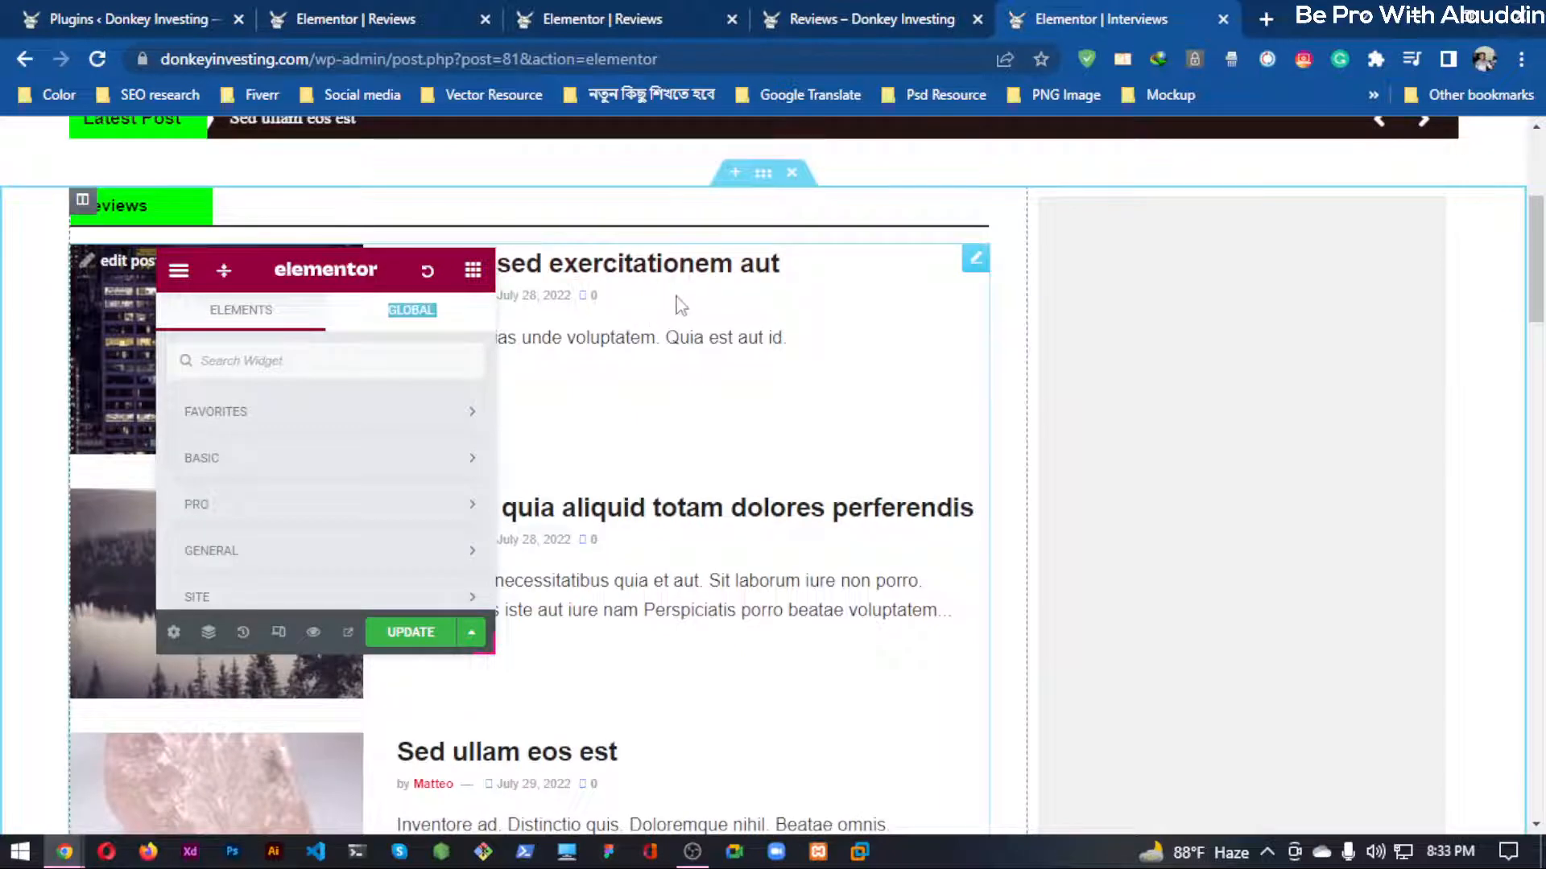
{"action": "scroll", "coordinate": [680, 306], "scroll_direction": "up", "scroll_amount": 1}
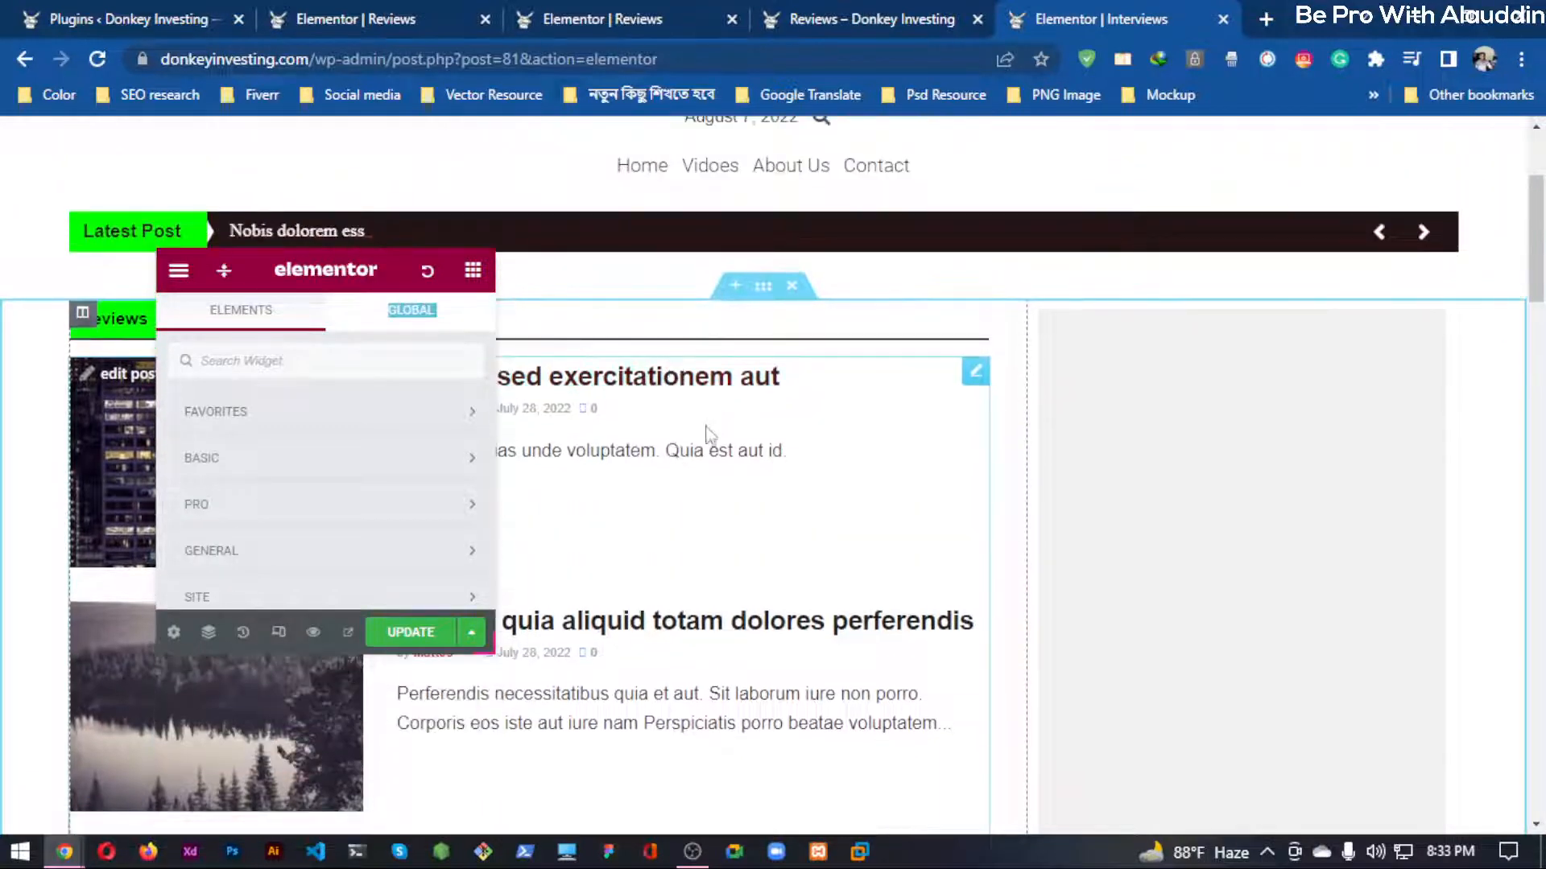
{"action": "scroll", "coordinate": [1161, 424], "scroll_direction": "down", "scroll_amount": 1}
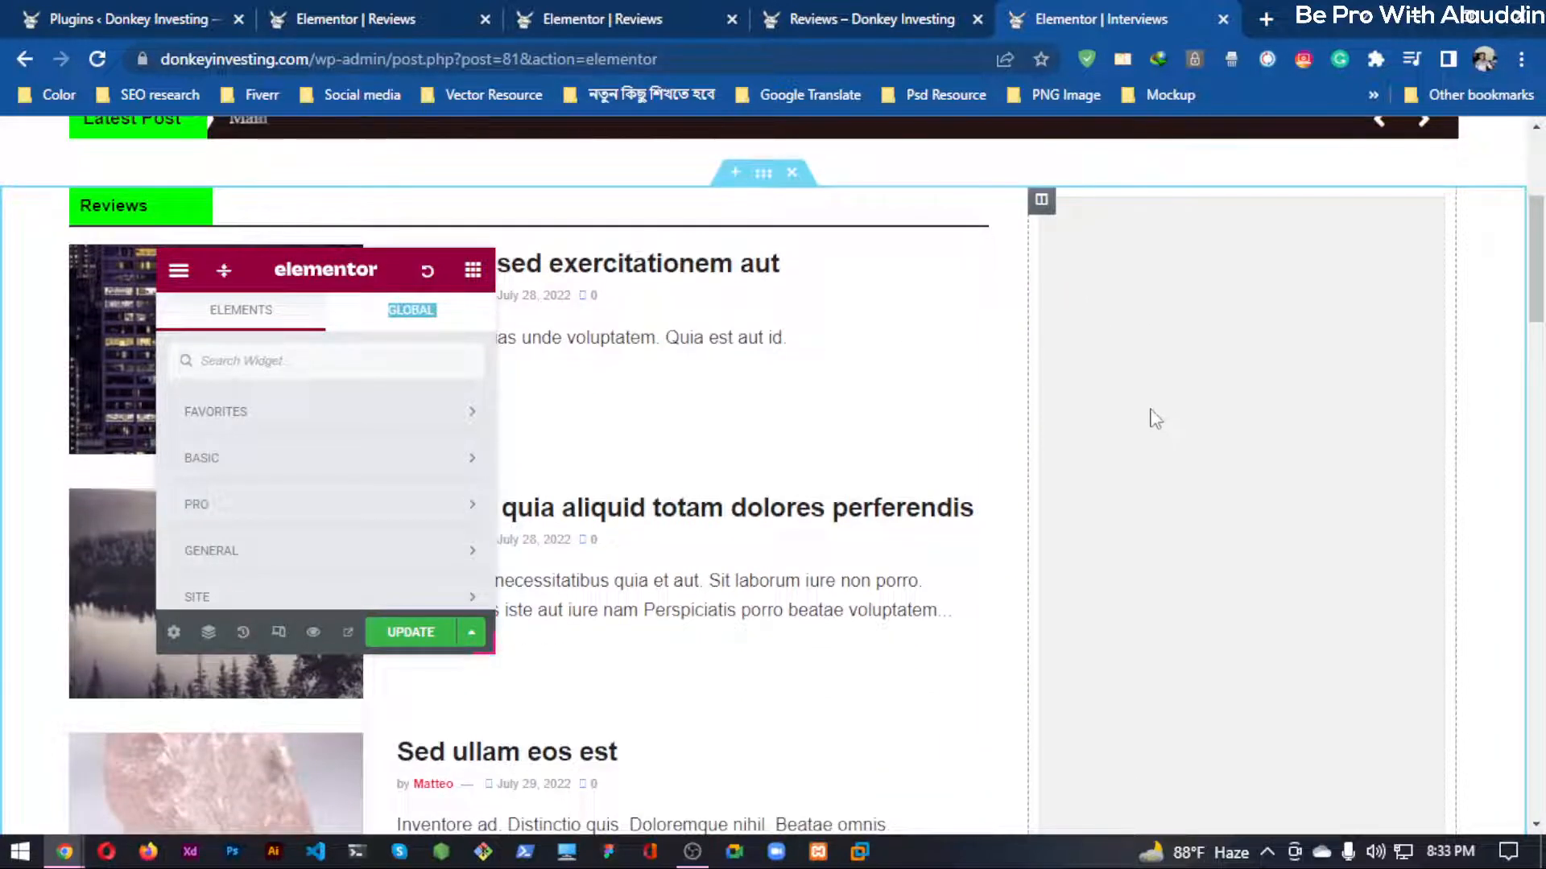
{"action": "scroll", "coordinate": [1167, 410], "scroll_direction": "up", "scroll_amount": 1}
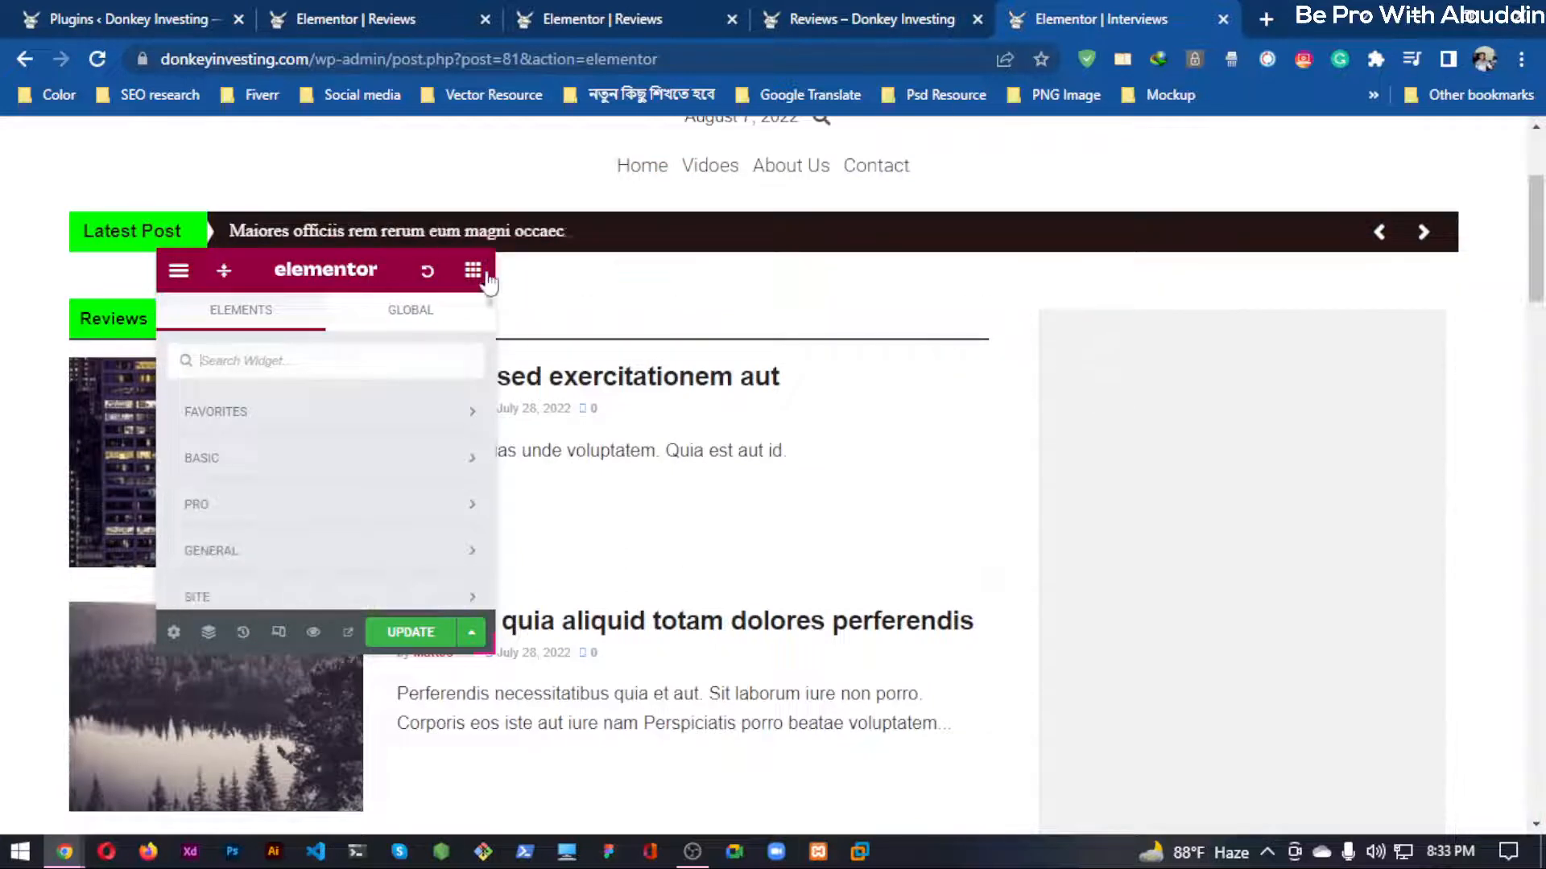
Add an inner section to the empty sidebar column, reduce it to a single column and open its settings.
{"action": "left_click", "coordinate": [259, 459]}
{"action": "left_click_drag", "start_coordinate": [217, 516], "coordinate": [1279, 502]}
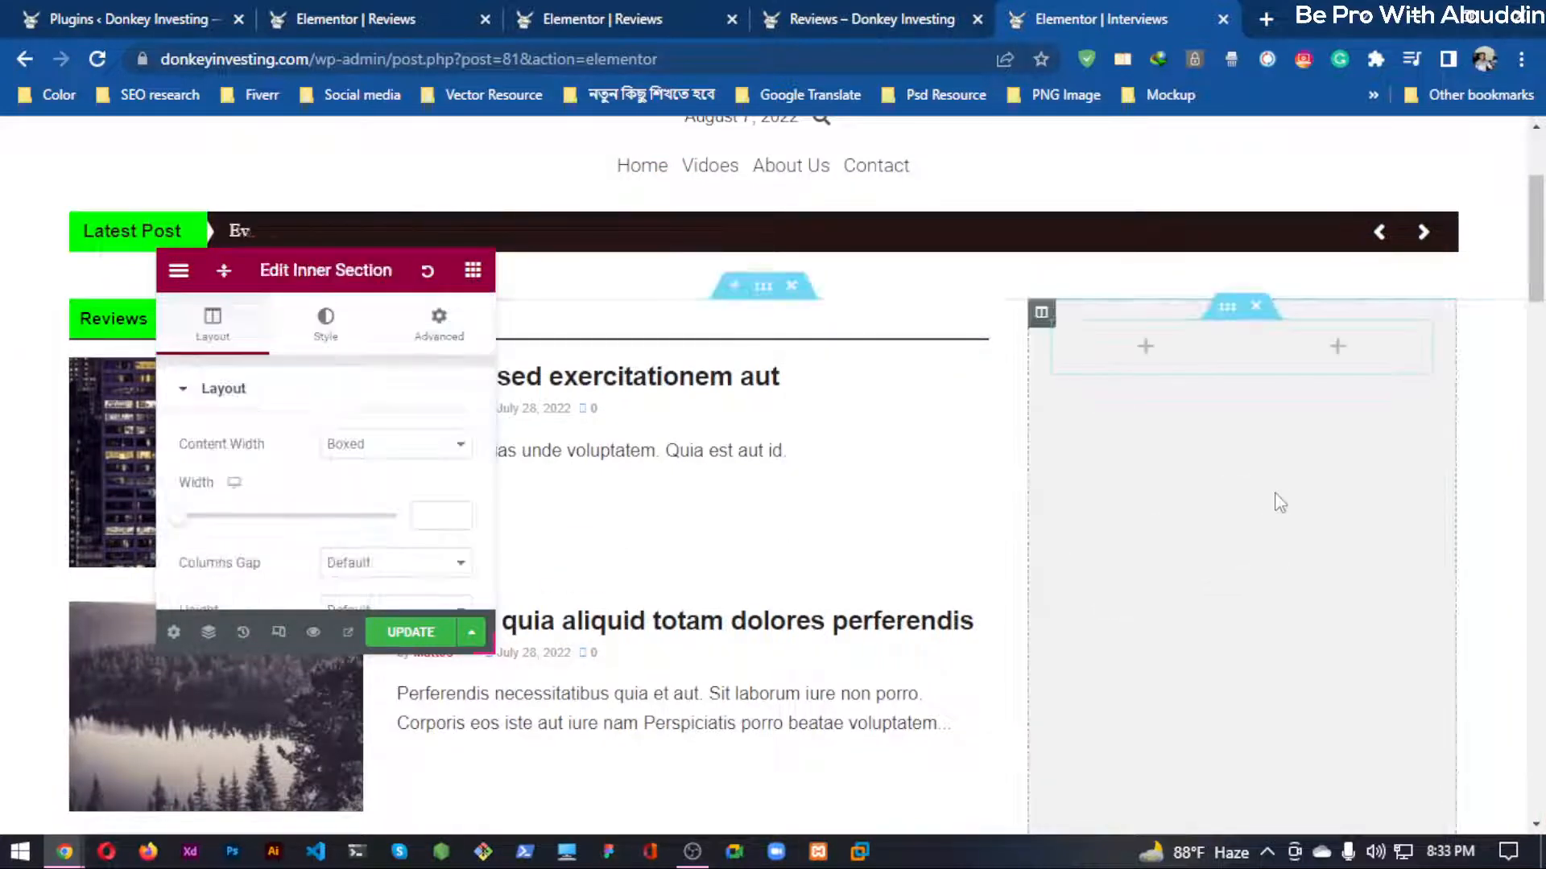
{"action": "right_click", "coordinate": [1256, 345]}
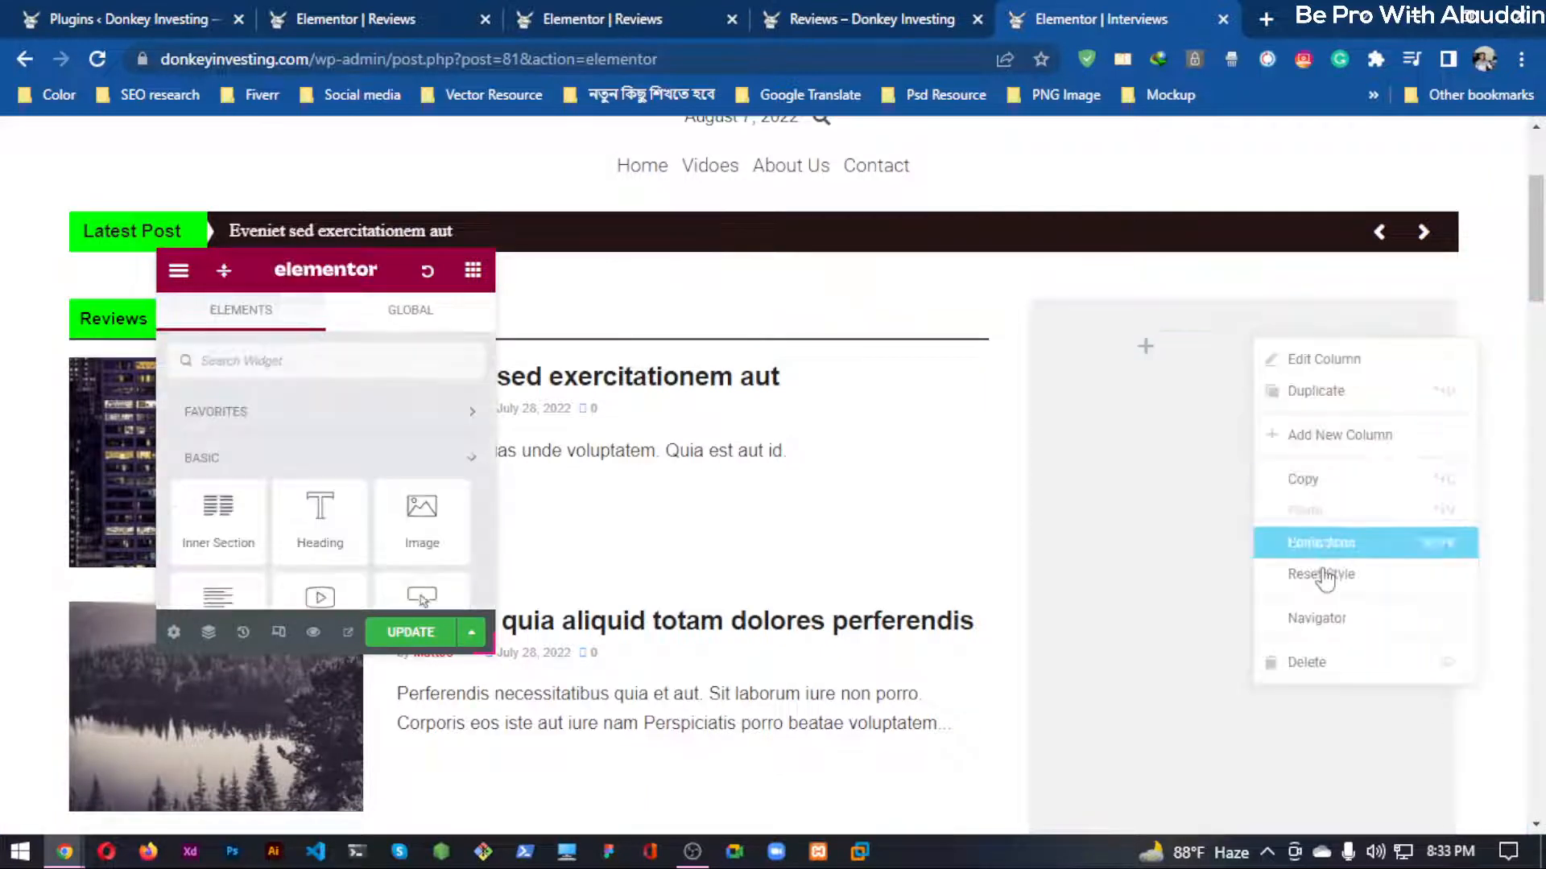
{"action": "left_click", "coordinate": [1304, 658]}
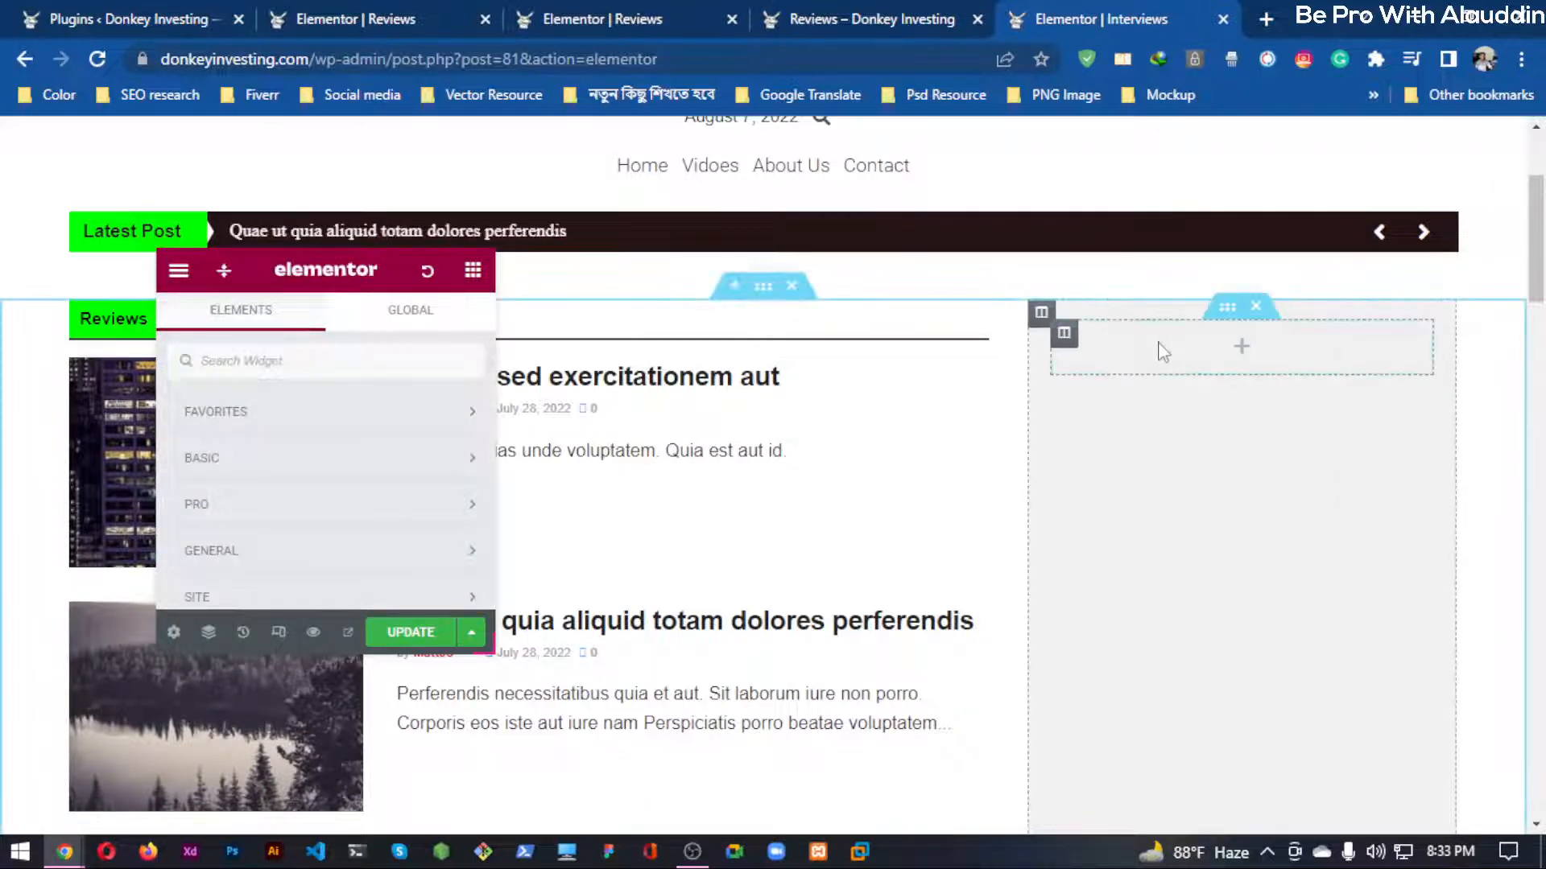
{"action": "left_click", "coordinate": [1230, 310]}
Copy the Popular Post inner section from the sidebar of the Reviews page.
{"action": "left_click", "coordinate": [950, 17]}
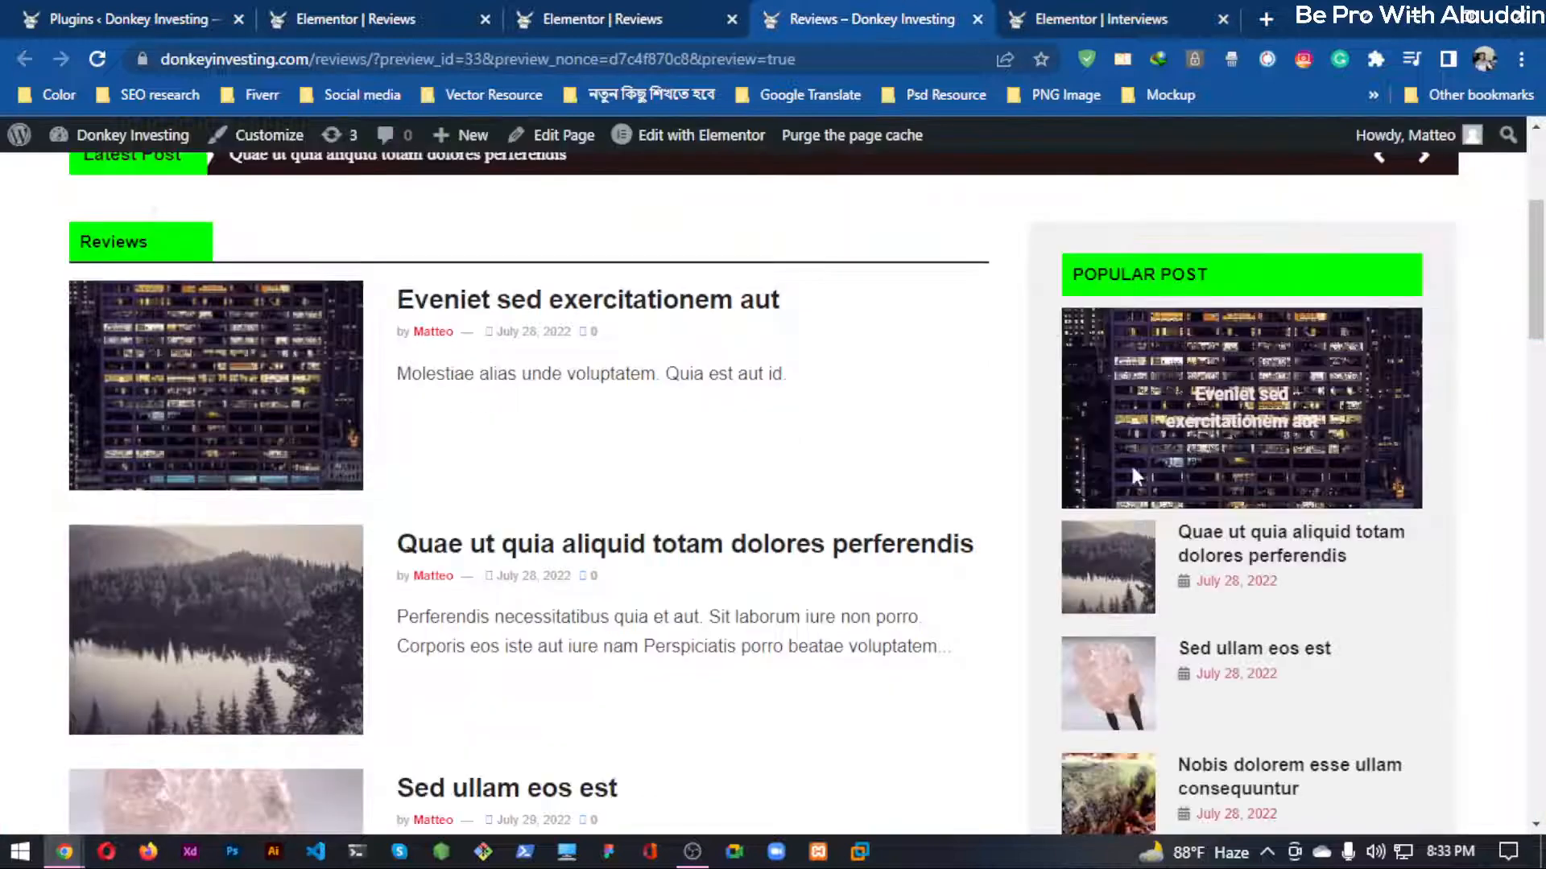
{"action": "left_click", "coordinate": [632, 17]}
{"action": "scroll", "coordinate": [1191, 515], "scroll_direction": "up", "scroll_amount": 10}
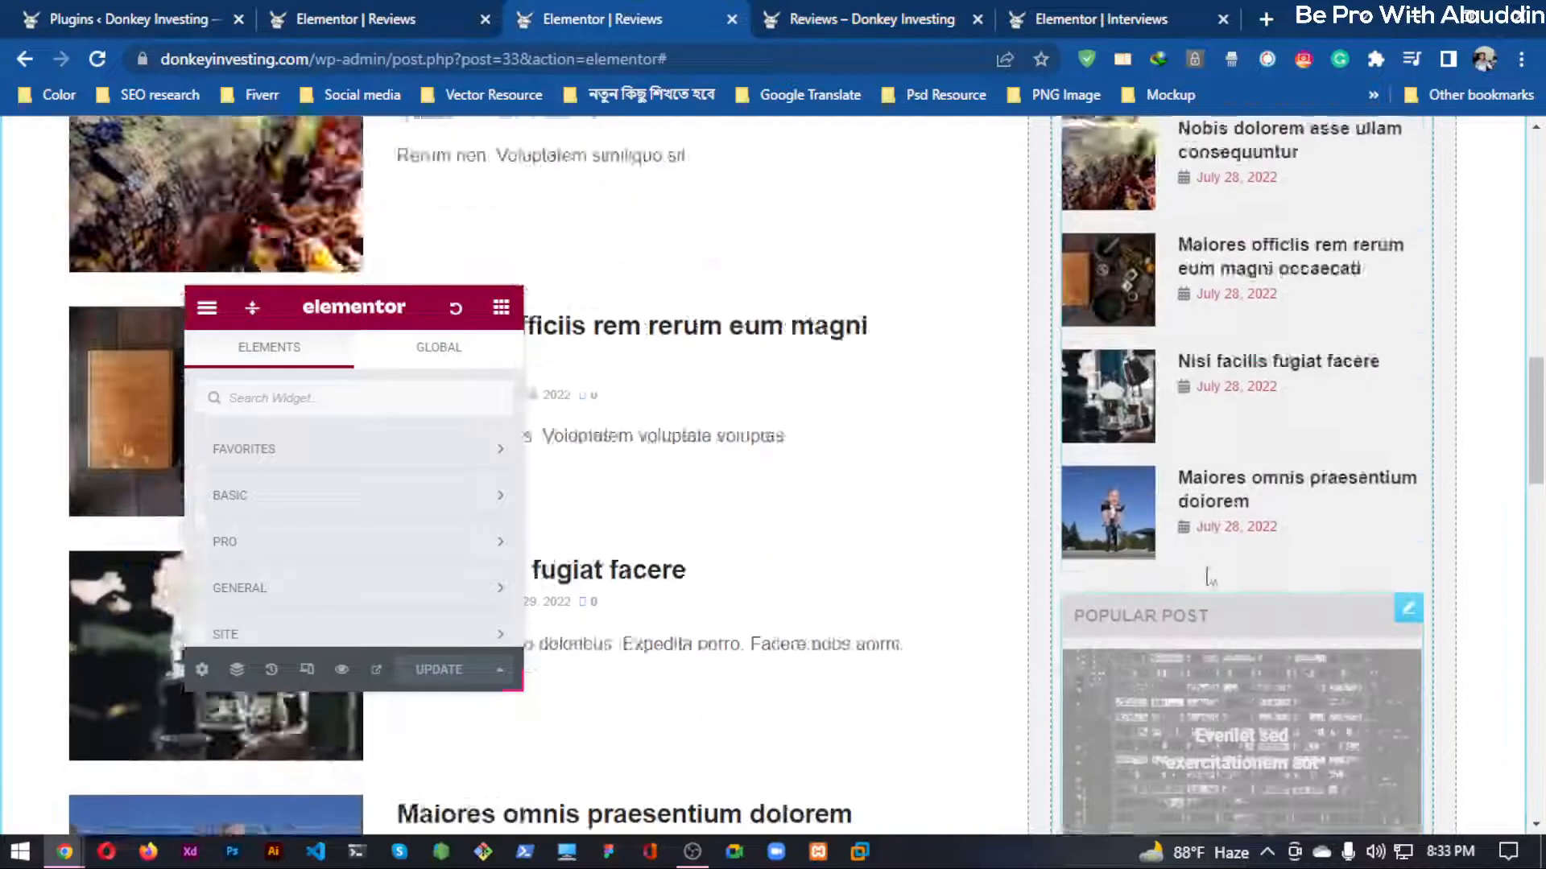
{"action": "scroll", "coordinate": [1212, 577], "scroll_direction": "up", "scroll_amount": 3}
{"action": "left_click", "coordinate": [1087, 18]}
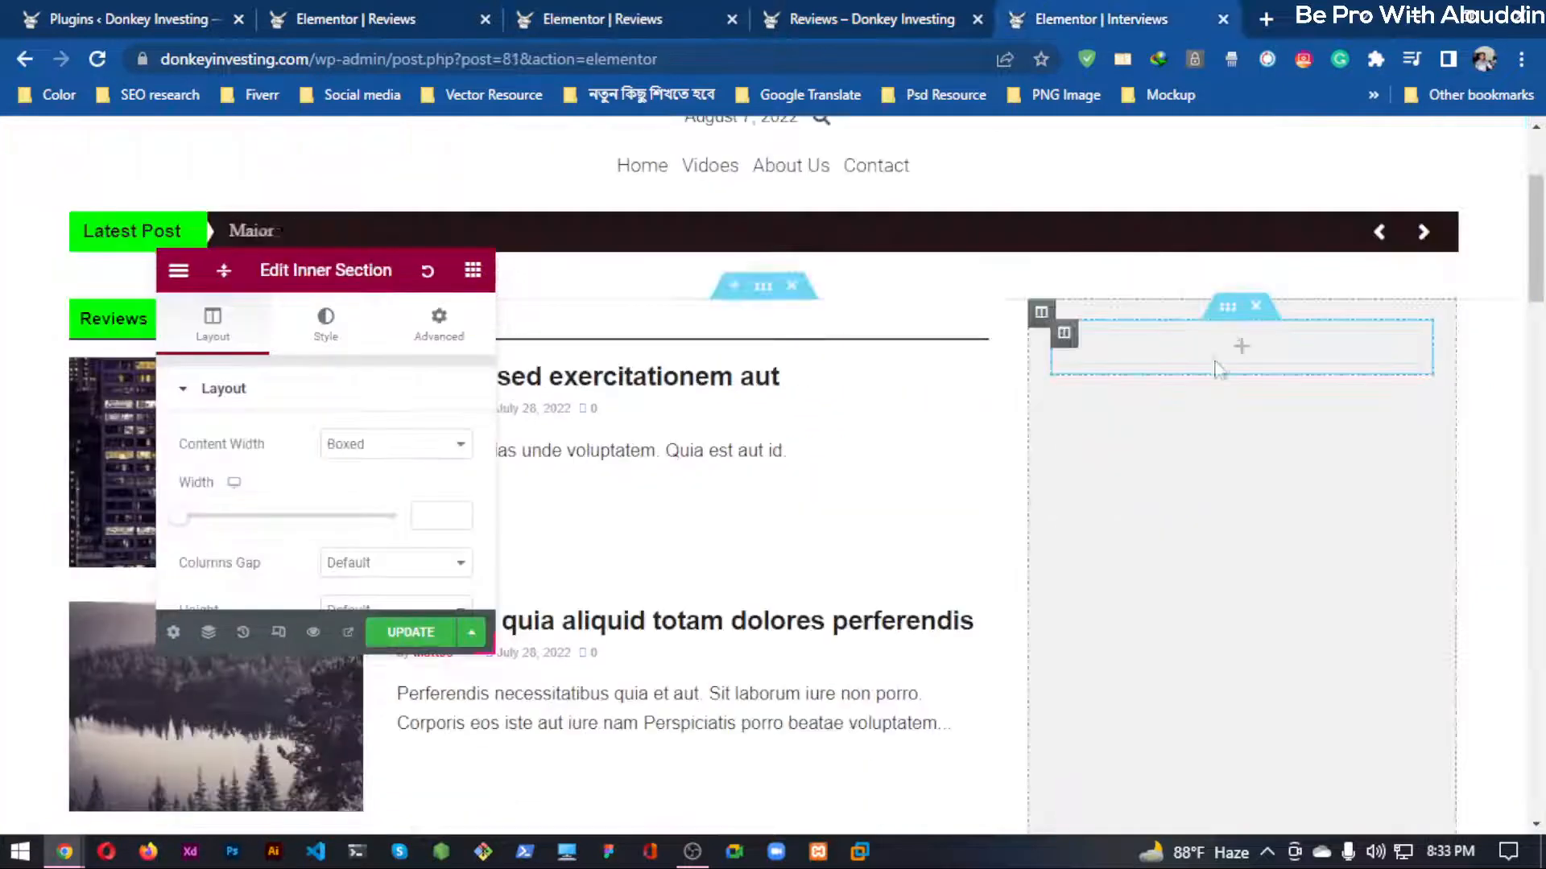
{"action": "left_click", "coordinate": [602, 18]}
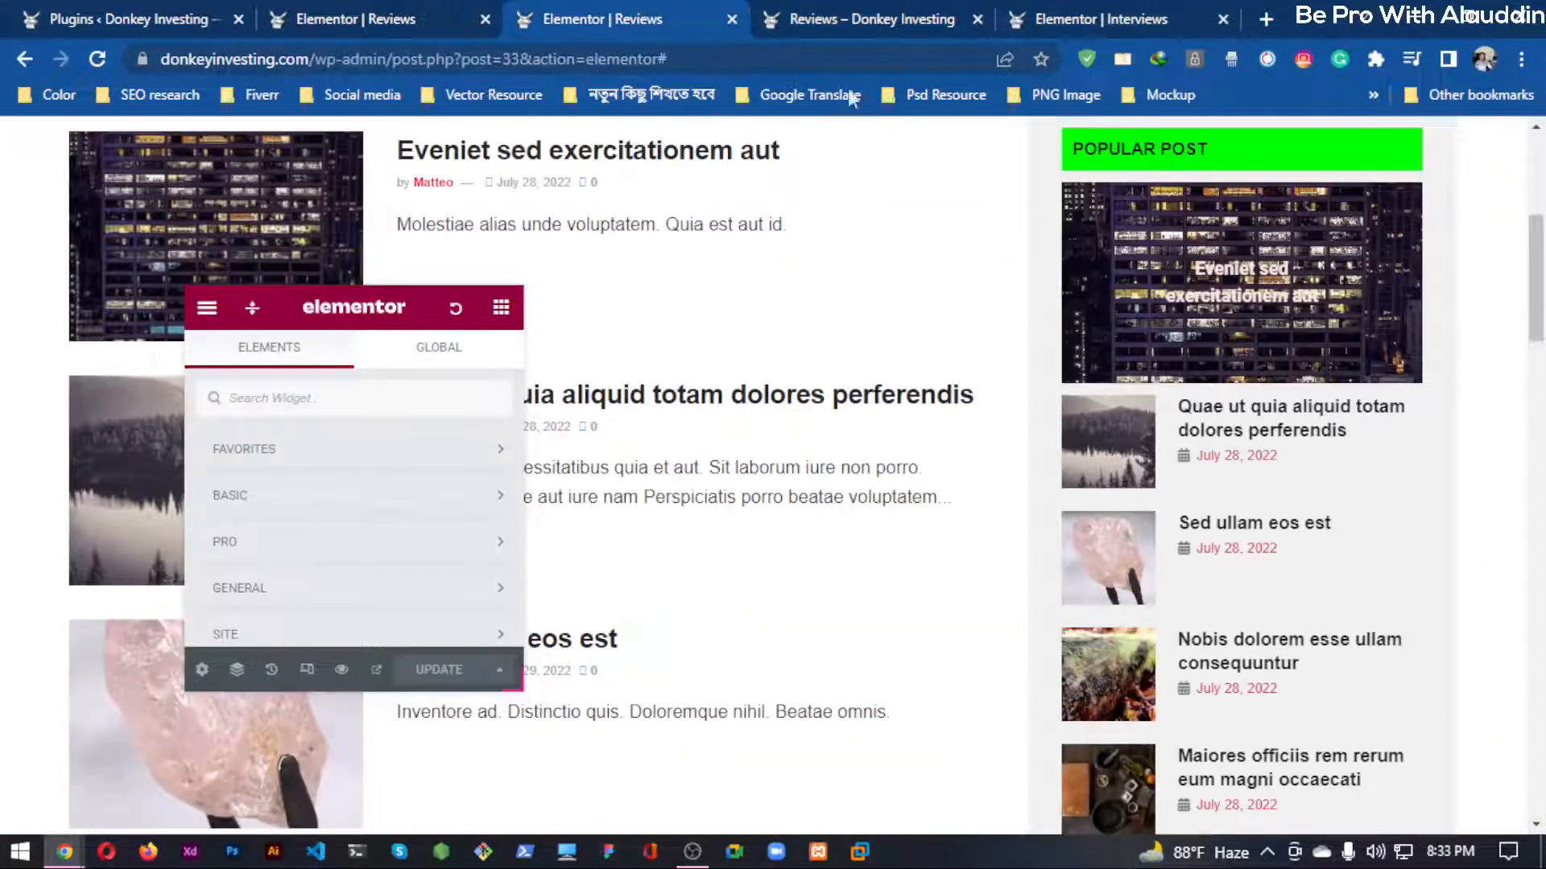
{"action": "scroll", "coordinate": [1111, 362], "scroll_direction": "up", "scroll_amount": 2}
{"action": "scroll", "coordinate": [1189, 511], "scroll_direction": "down", "scroll_amount": 3}
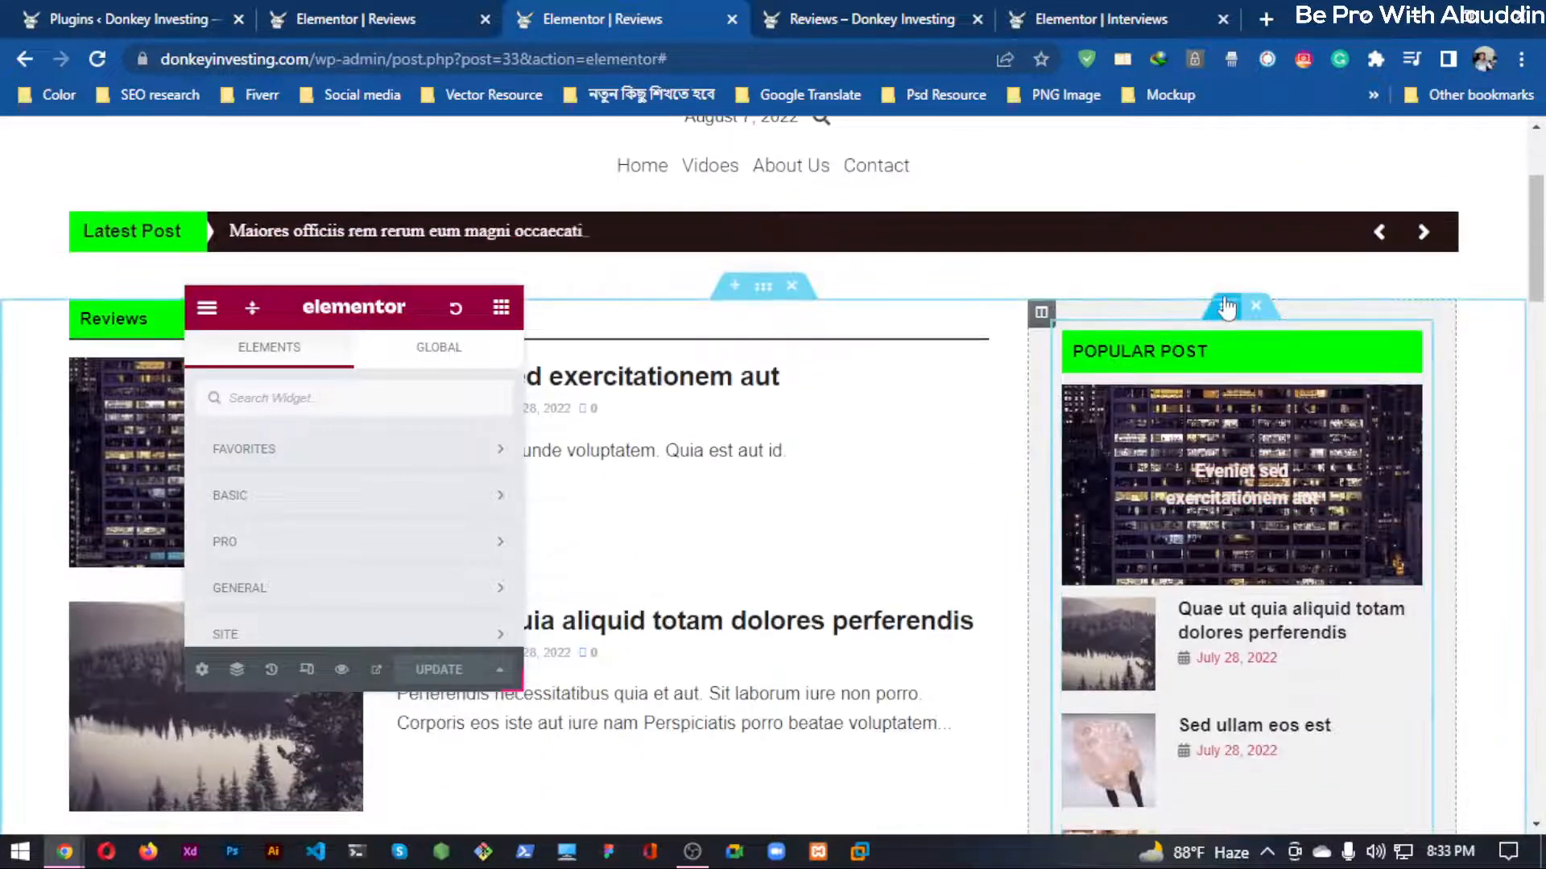
{"action": "right_click", "coordinate": [1226, 323]}
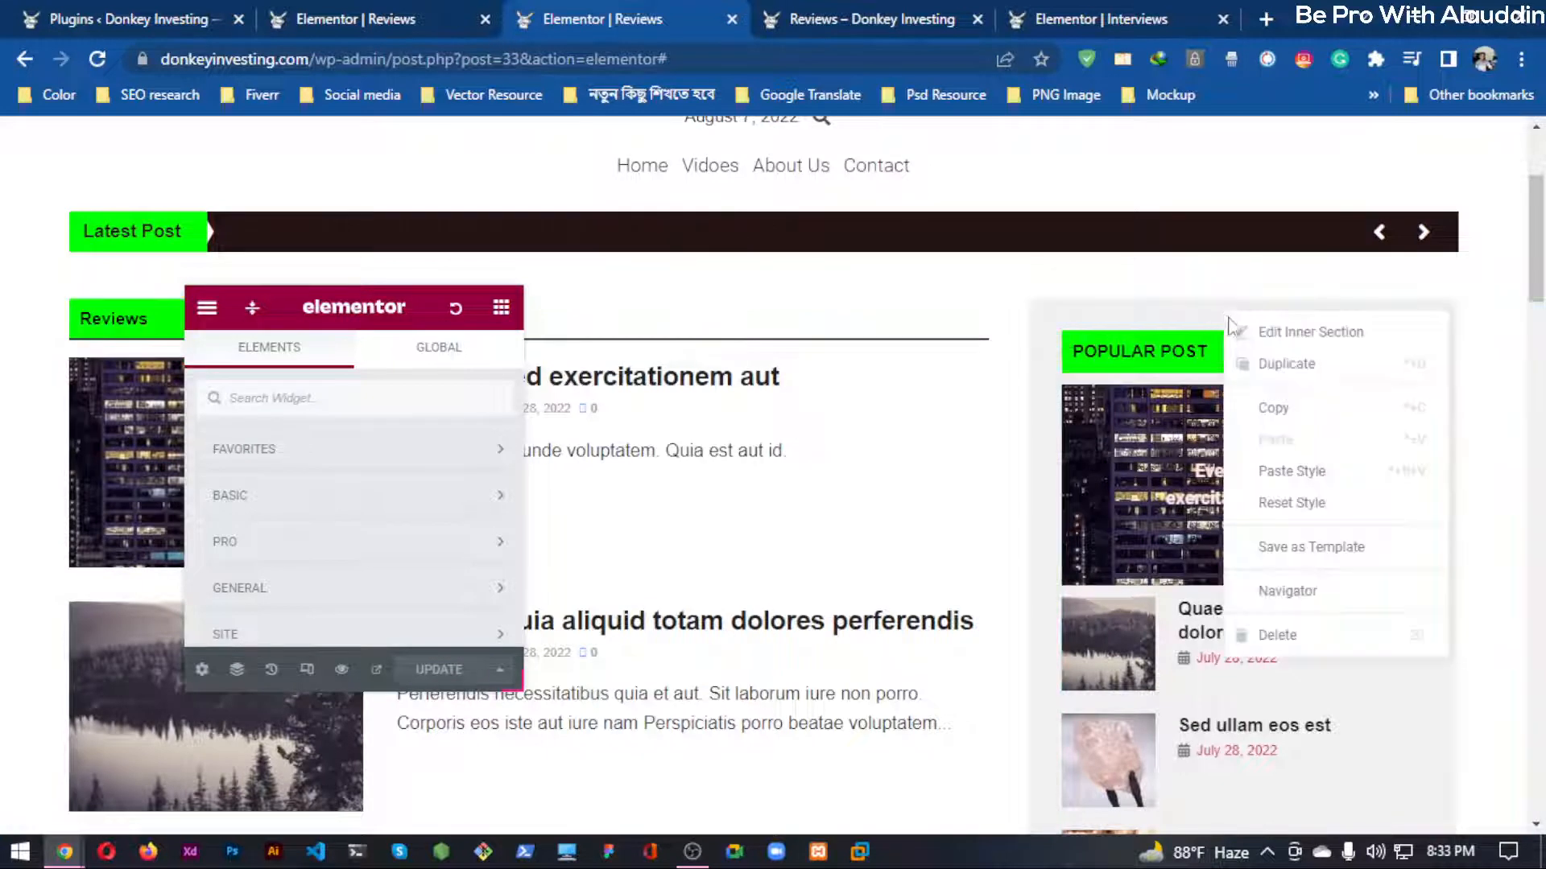
{"action": "left_click", "coordinate": [1270, 406]}
Replace the empty inner section in the Interviews page's sidebar column with the copied Popular Post inner section.
{"action": "left_click", "coordinate": [872, 18]}
{"action": "left_click", "coordinate": [1078, 11]}
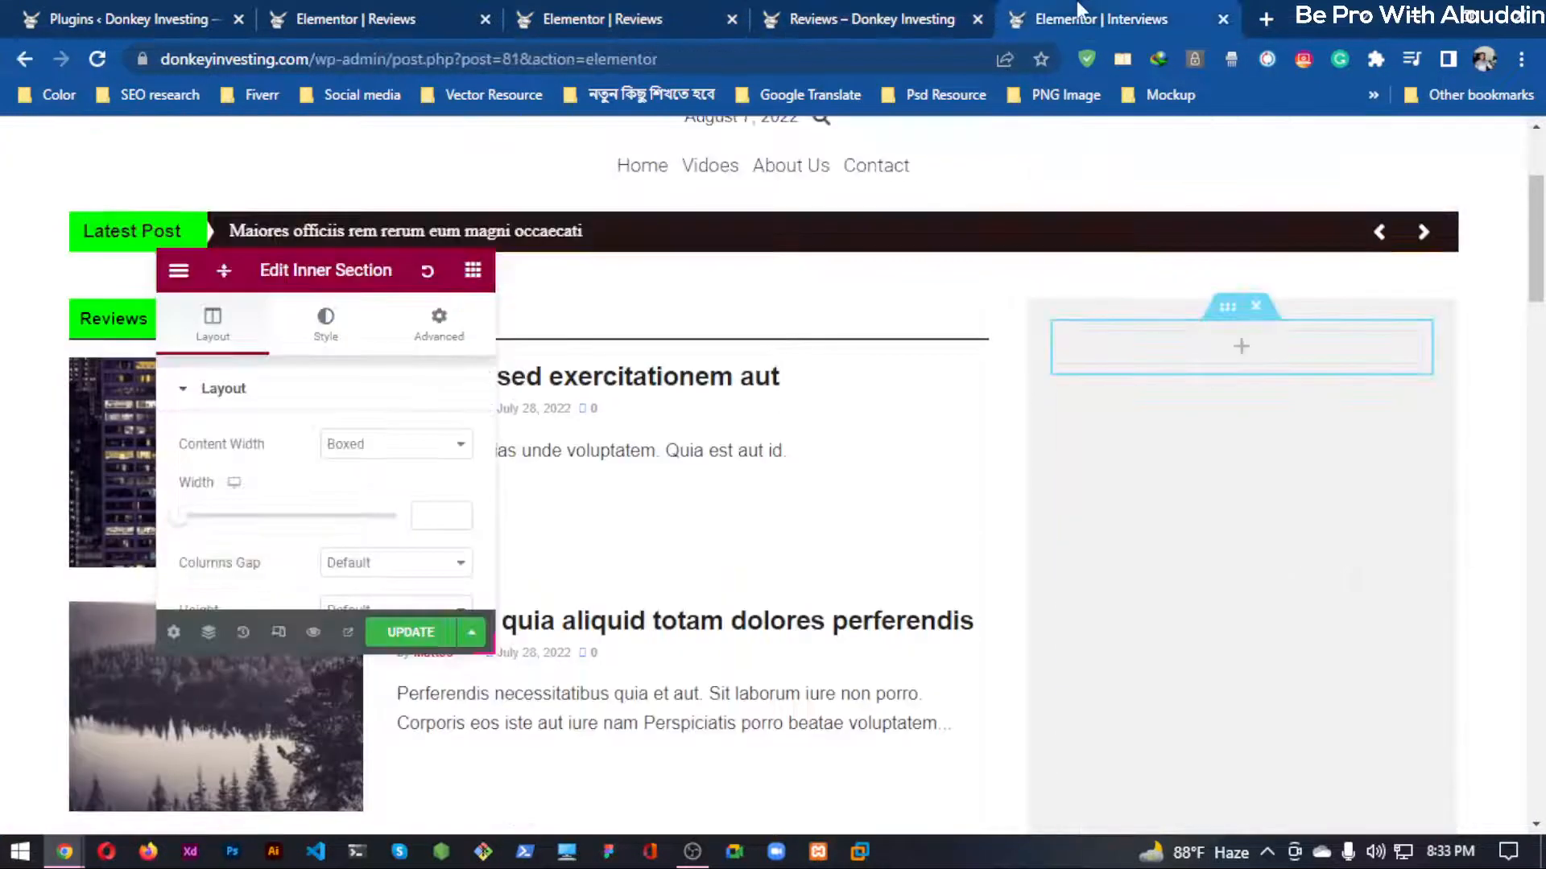
{"action": "left_click", "coordinate": [1256, 307]}
{"action": "right_click", "coordinate": [1175, 405]}
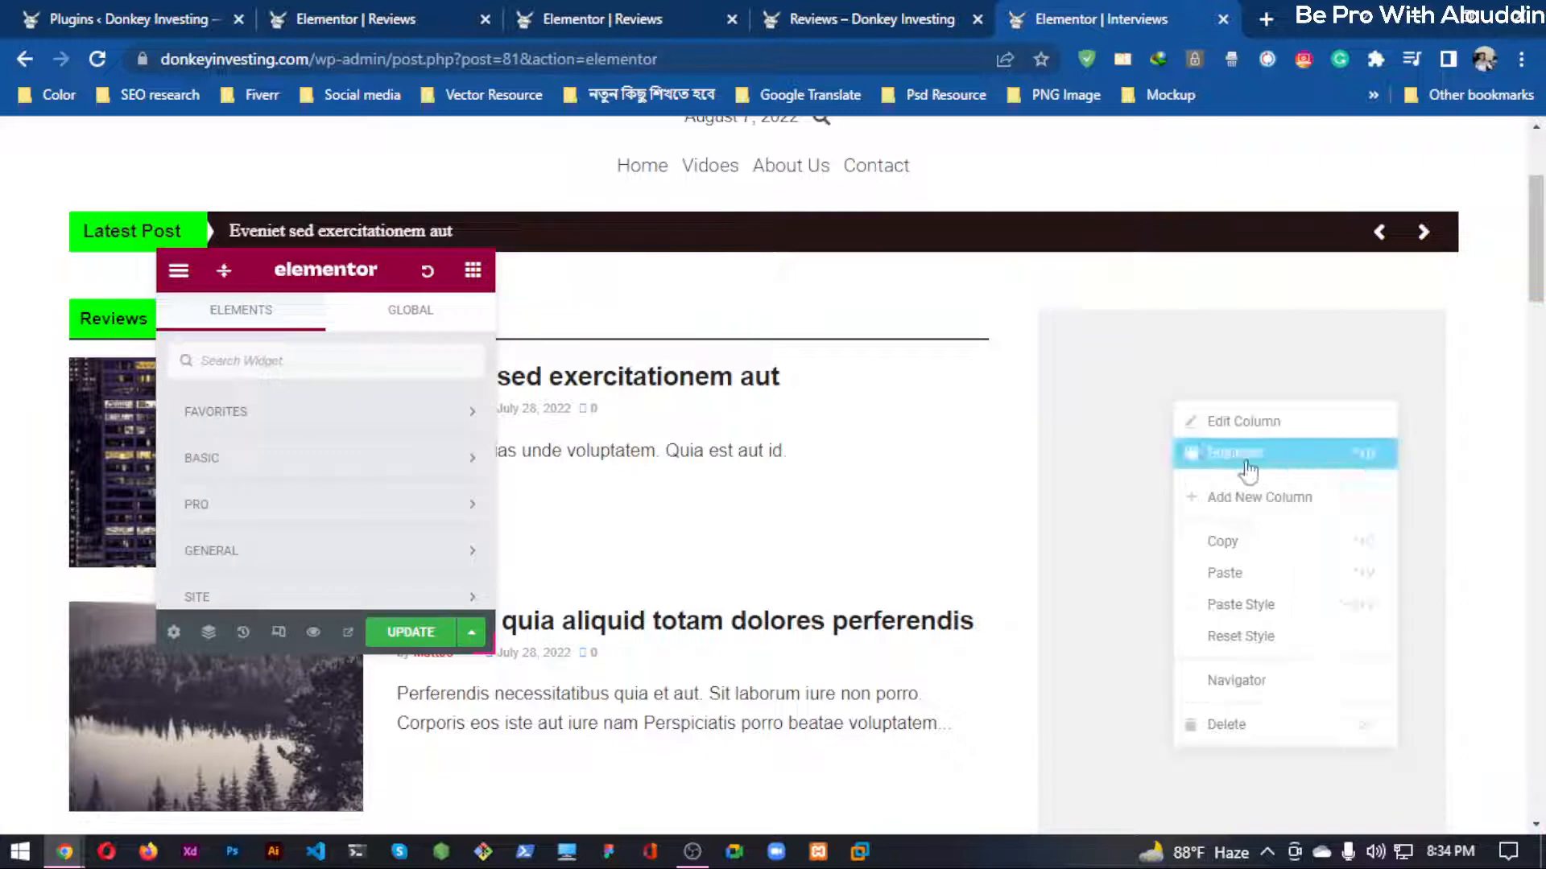
{"action": "left_click", "coordinate": [1258, 572]}
{"action": "scroll", "coordinate": [1178, 465], "scroll_direction": "down", "scroll_amount": 3}
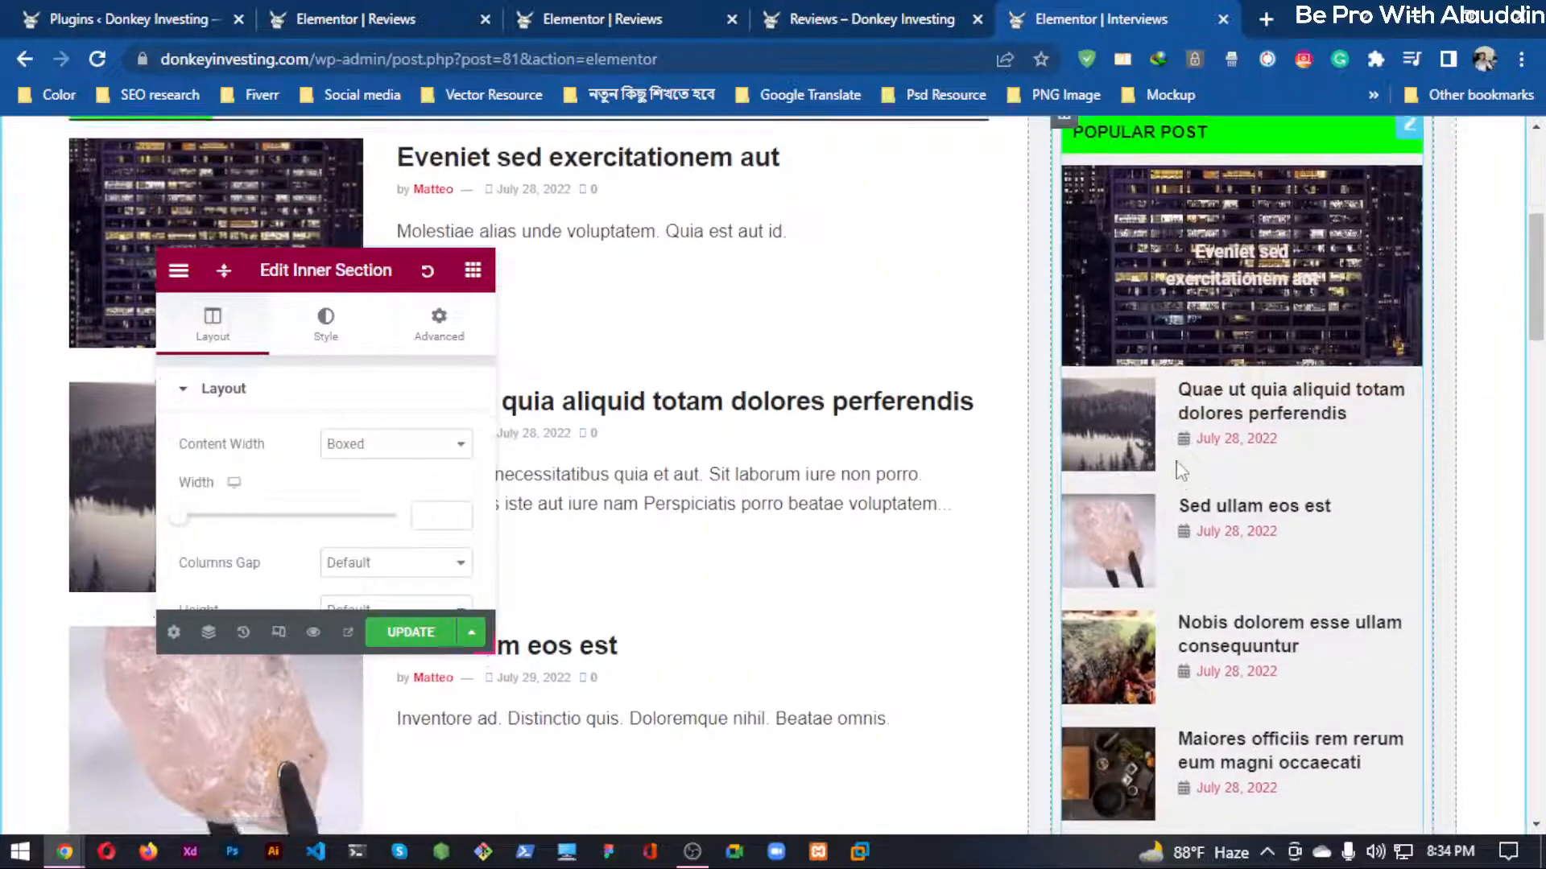
{"action": "scroll", "coordinate": [1178, 465], "scroll_direction": "up", "scroll_amount": 3}
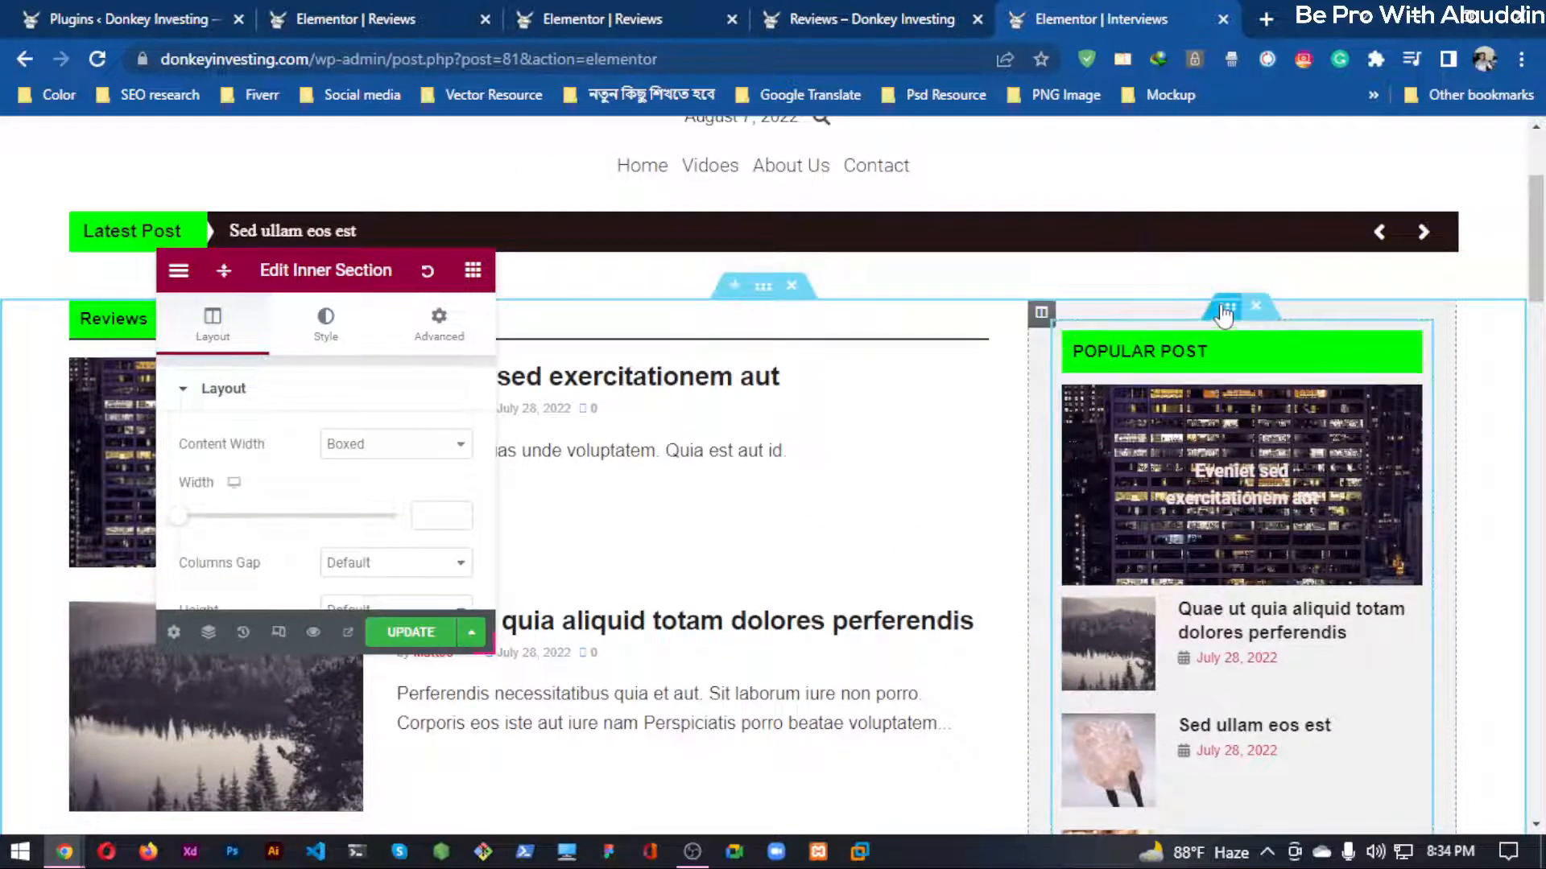
Open the Motion Effects settings of the pasted Popular Post inner section.
{"action": "left_click", "coordinate": [439, 322]}
{"action": "scroll", "coordinate": [334, 435], "scroll_direction": "down", "scroll_amount": 3}
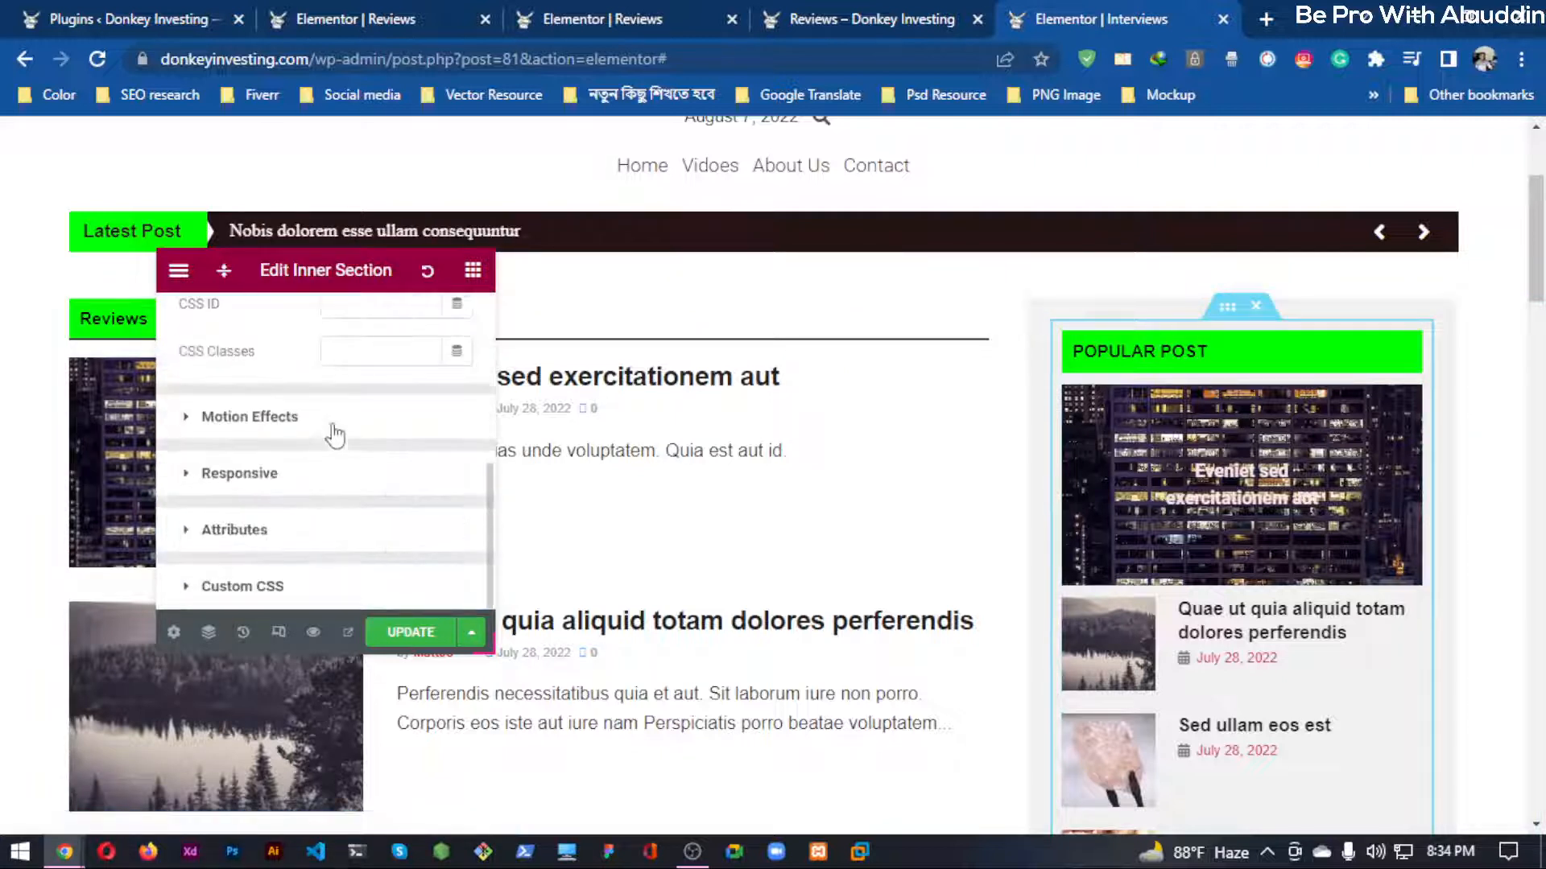
{"action": "left_click", "coordinate": [242, 416]}
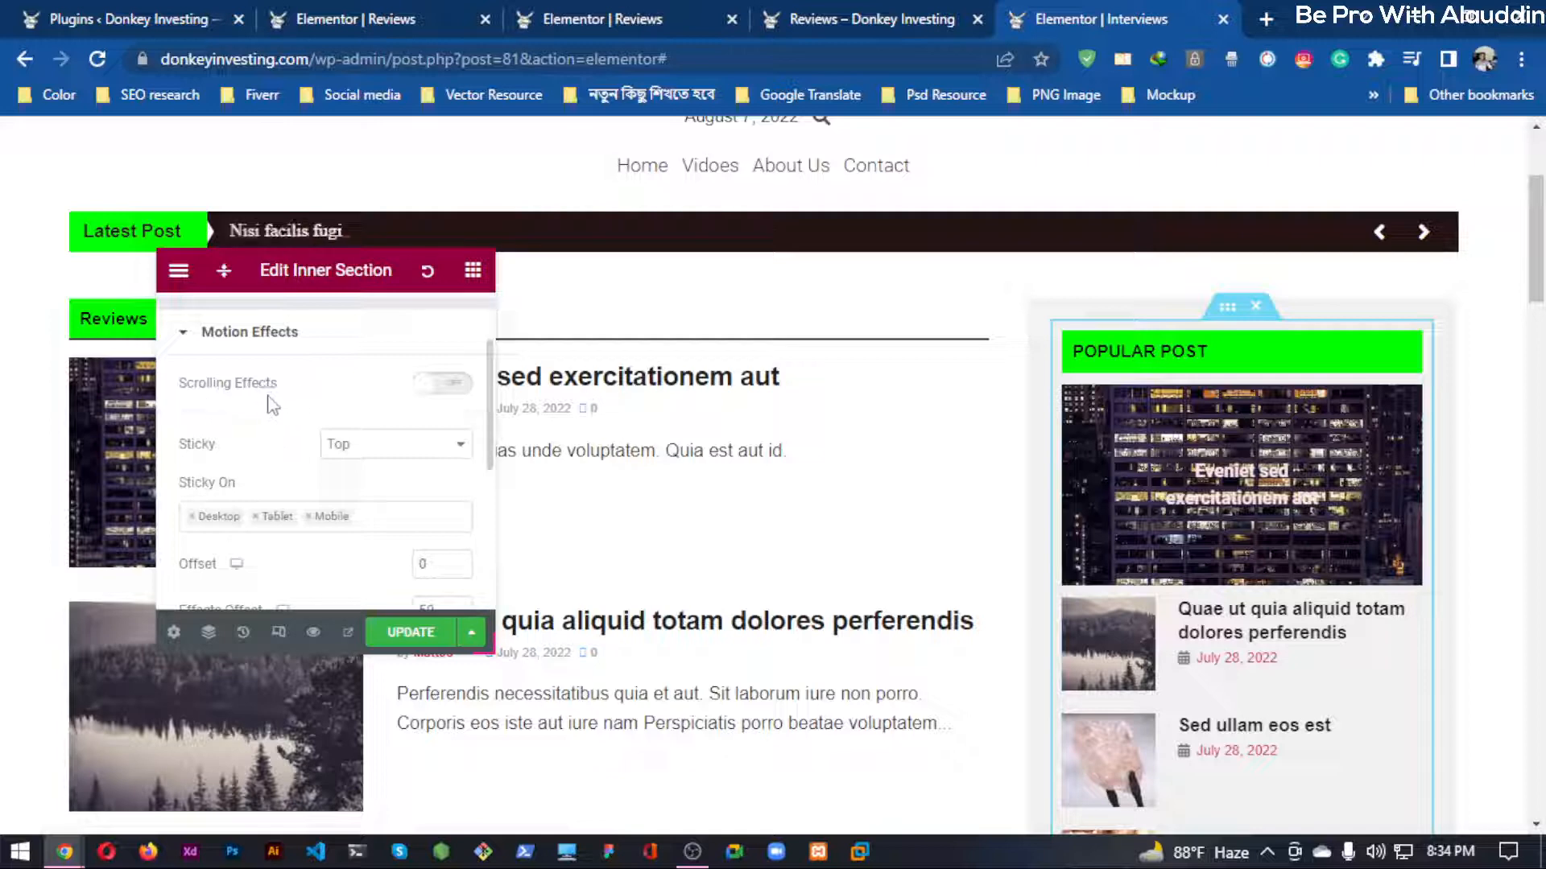
Try Scrolling Effects on the Popular Post inner section, check the page's scrolling, and turn the effects off again.
{"action": "left_click", "coordinate": [448, 387]}
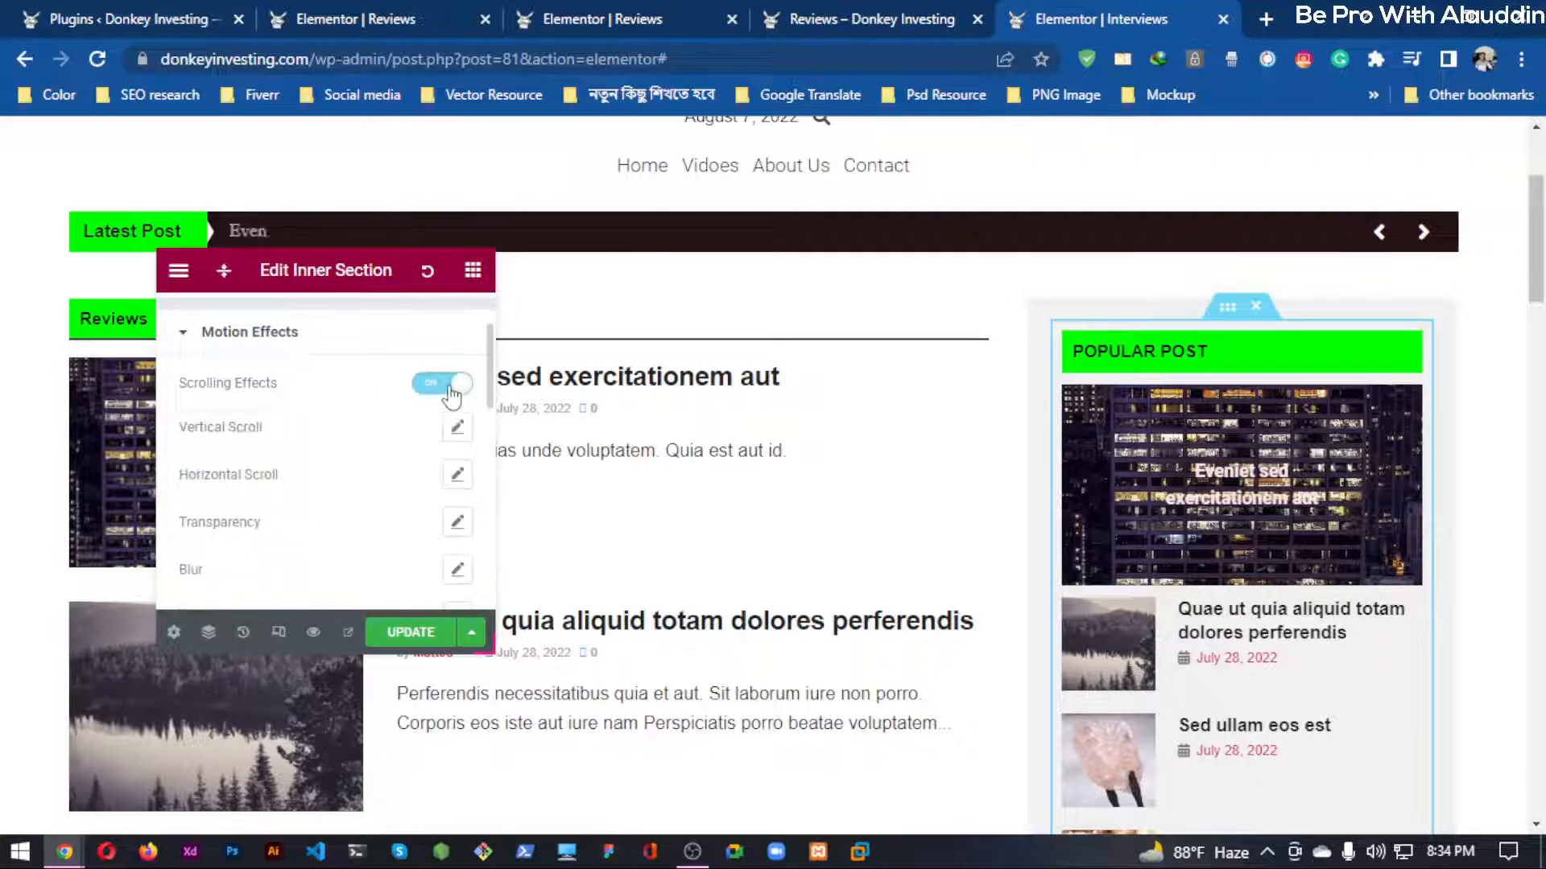
{"action": "scroll", "coordinate": [805, 390], "scroll_direction": "down", "scroll_amount": 3}
{"action": "scroll", "coordinate": [809, 389], "scroll_direction": "down", "scroll_amount": 8}
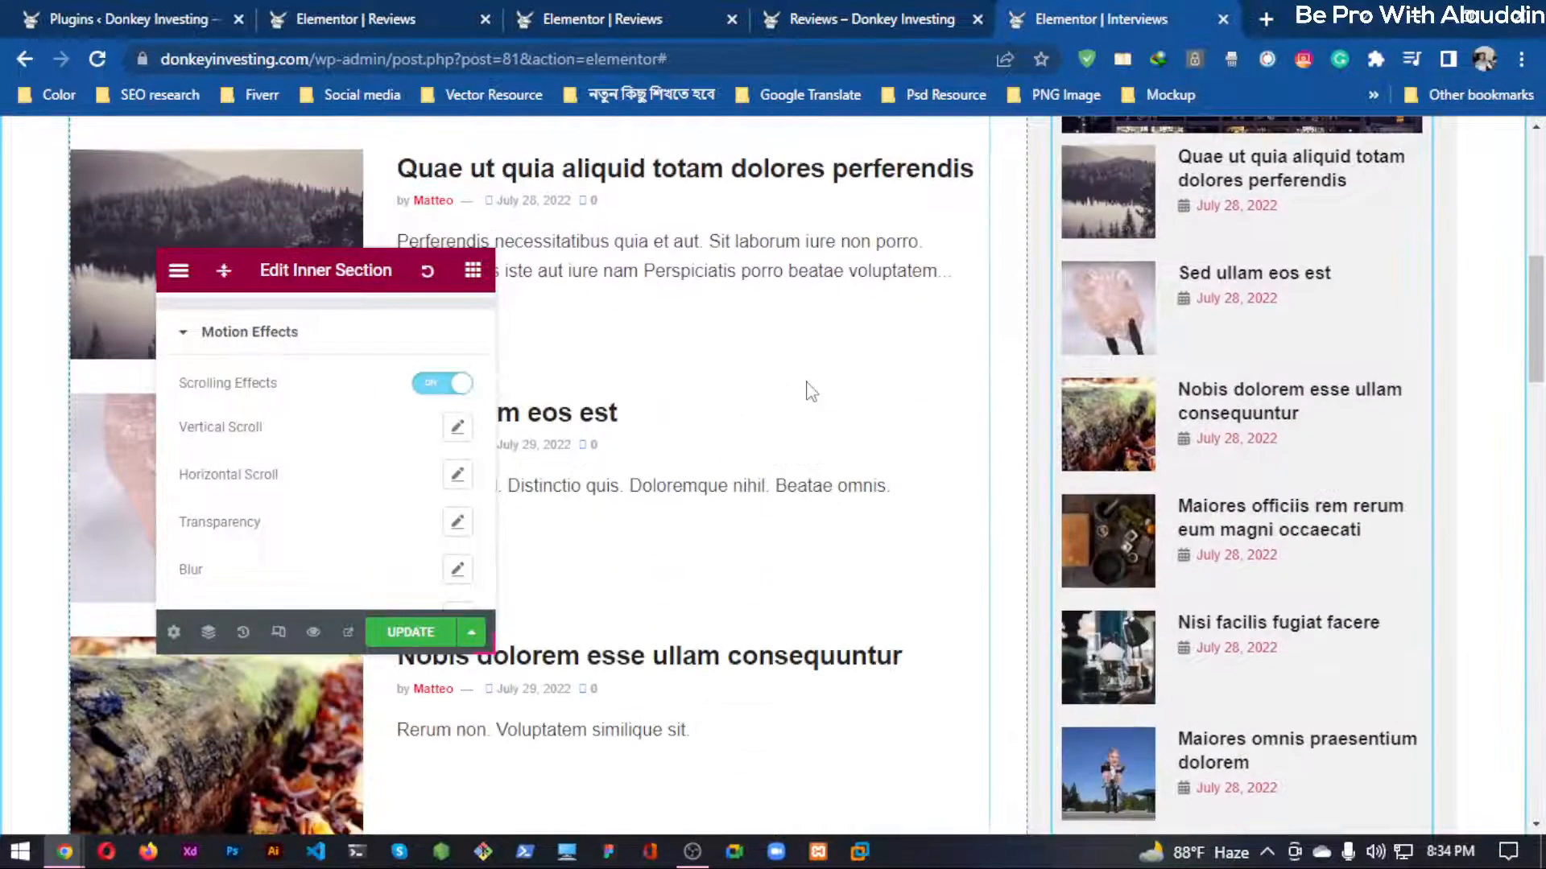
{"action": "left_click", "coordinate": [432, 386]}
{"action": "scroll", "coordinate": [302, 463], "scroll_direction": "down", "scroll_amount": 2}
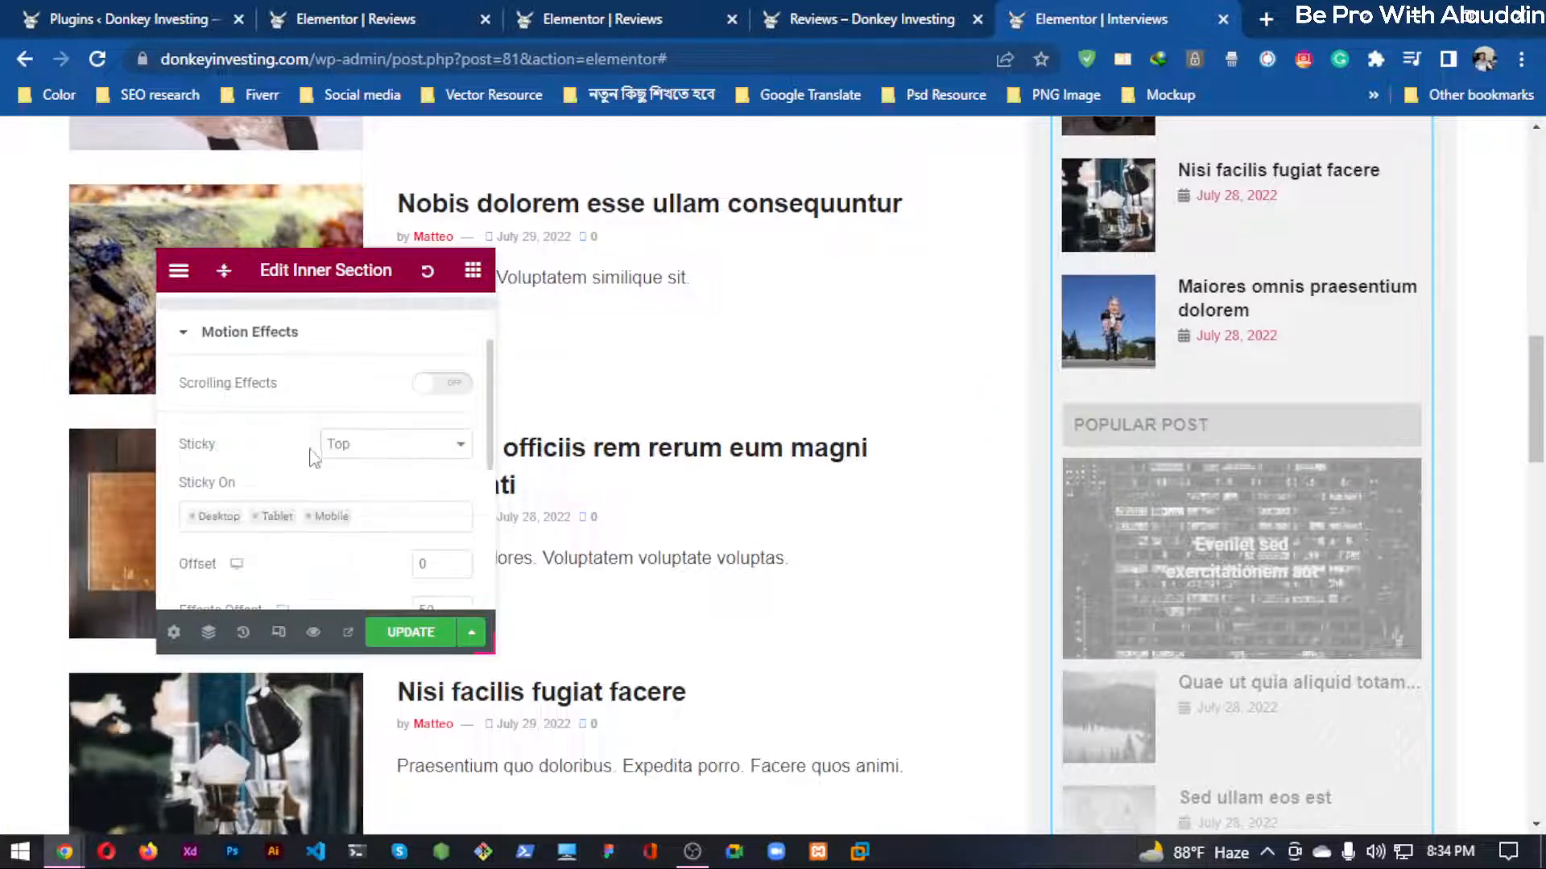
Choose Top as the Sticky option of the Popular Post inner section and check how the sidebar scrolls.
{"action": "left_click", "coordinate": [374, 447]}
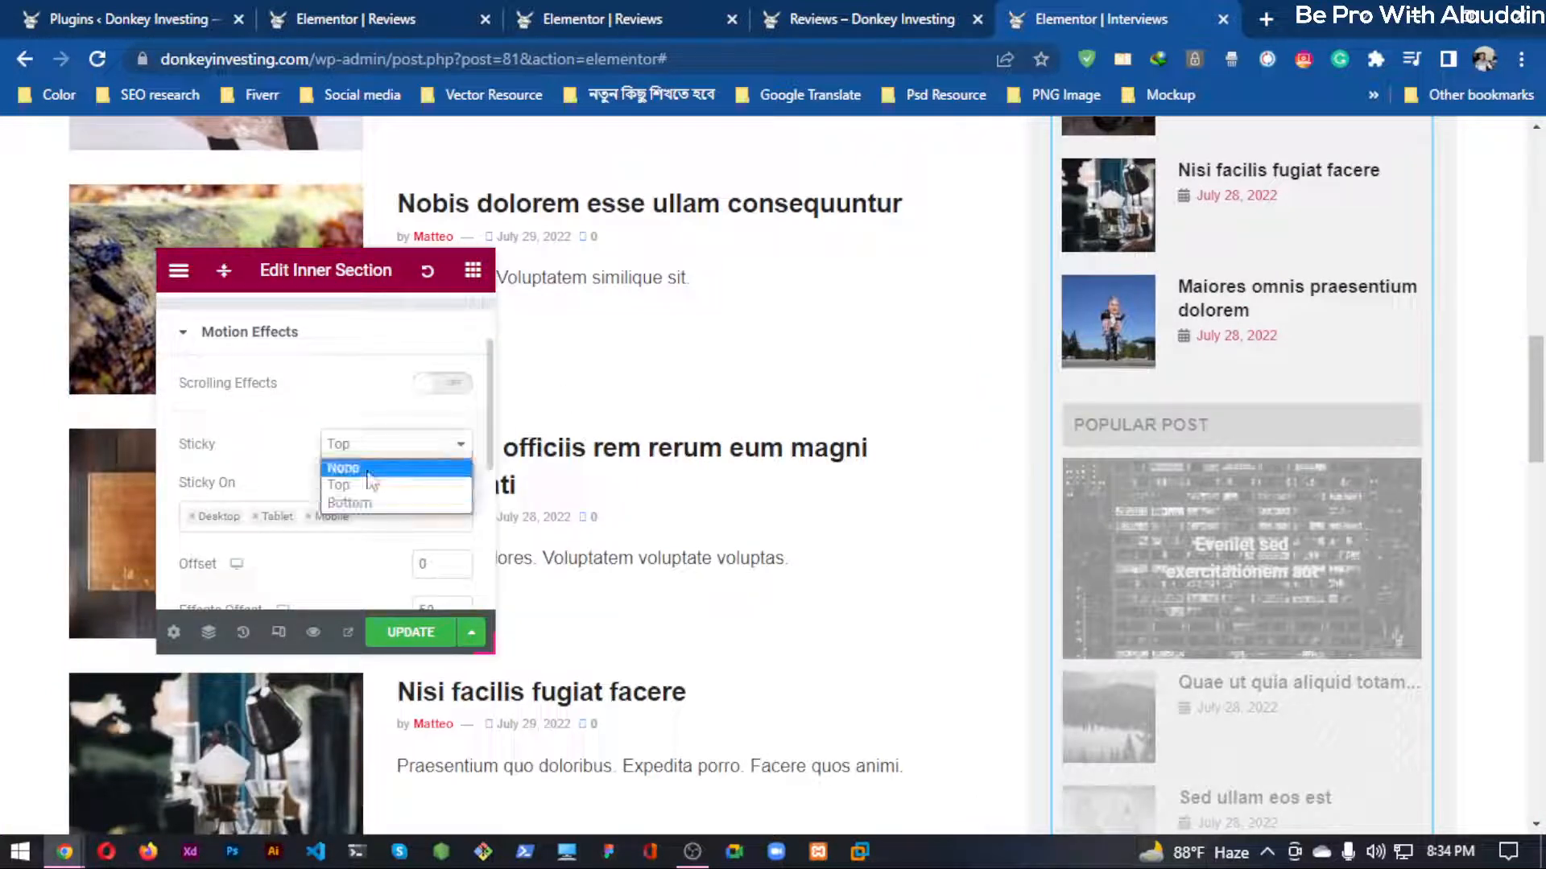
{"action": "left_click", "coordinate": [344, 482]}
{"action": "scroll", "coordinate": [914, 407], "scroll_direction": "down", "scroll_amount": 2}
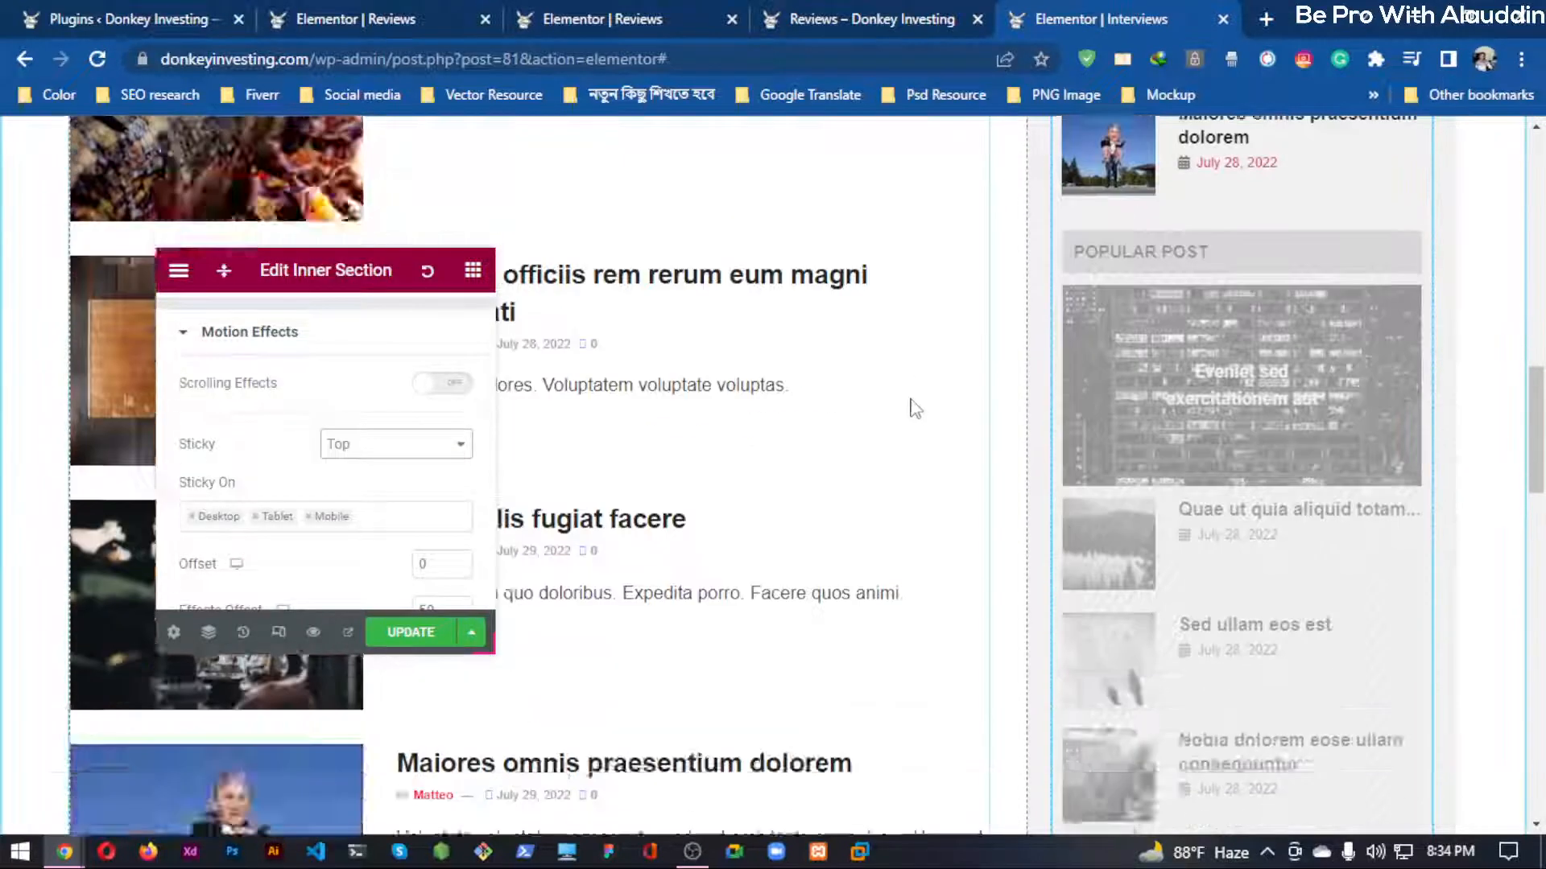
{"action": "scroll", "coordinate": [912, 407], "scroll_direction": "up", "scroll_amount": 12}
{"action": "scroll", "coordinate": [910, 401], "scroll_direction": "down", "scroll_amount": 6}
{"action": "scroll", "coordinate": [904, 391], "scroll_direction": "down", "scroll_amount": 5}
{"action": "scroll", "coordinate": [724, 414], "scroll_direction": "up", "scroll_amount": 7}
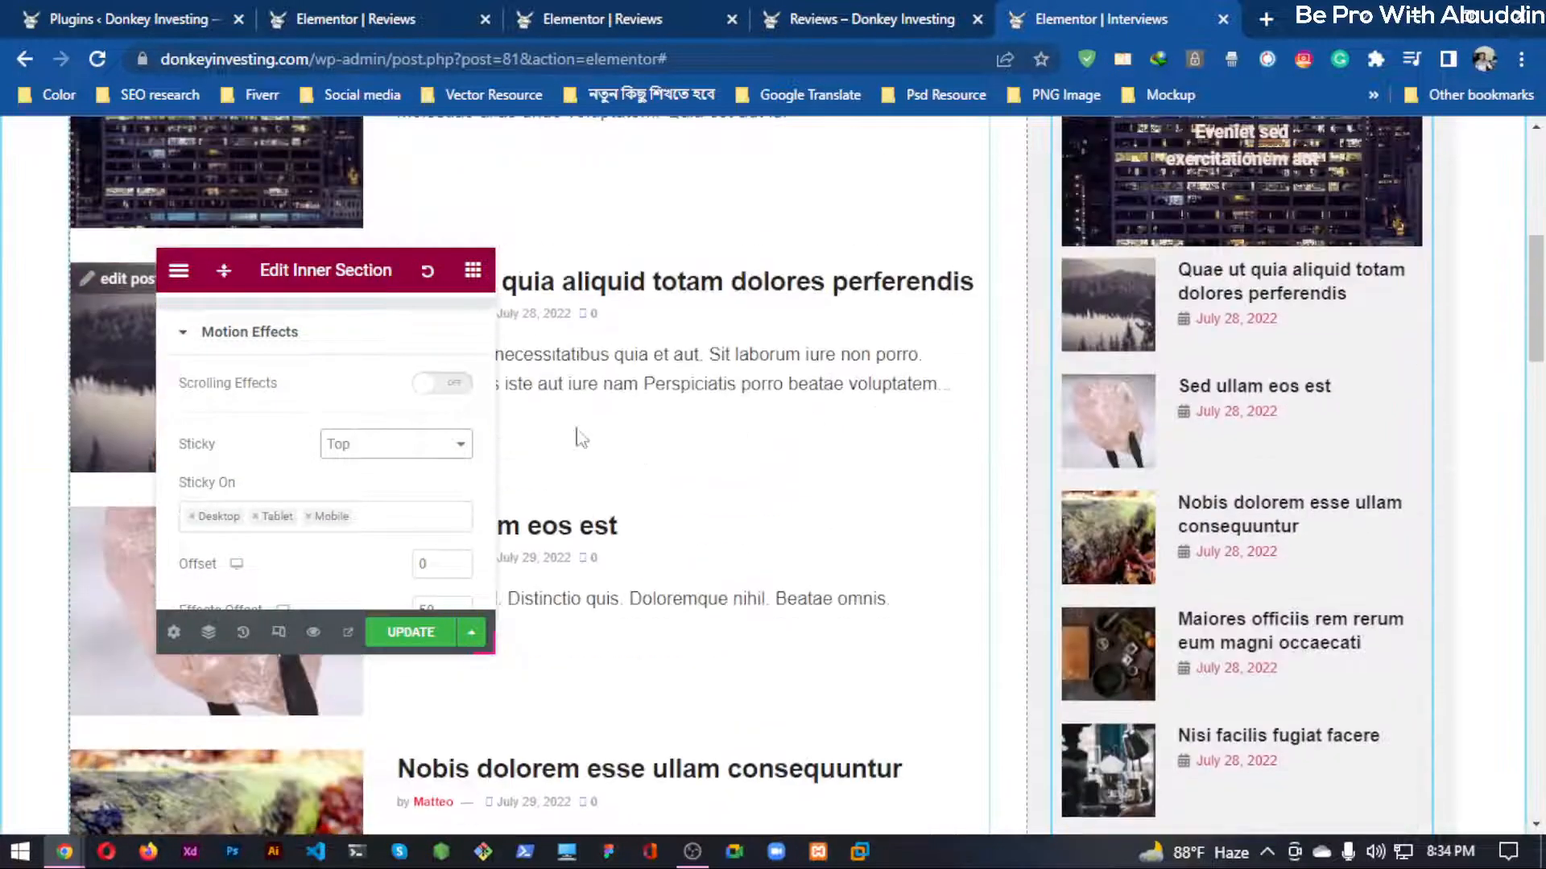
Turn off Stay In Column for the Popular Post inner section and check the sidebar's scrolling down to the footer.
{"action": "scroll", "coordinate": [380, 485], "scroll_direction": "down", "scroll_amount": 2}
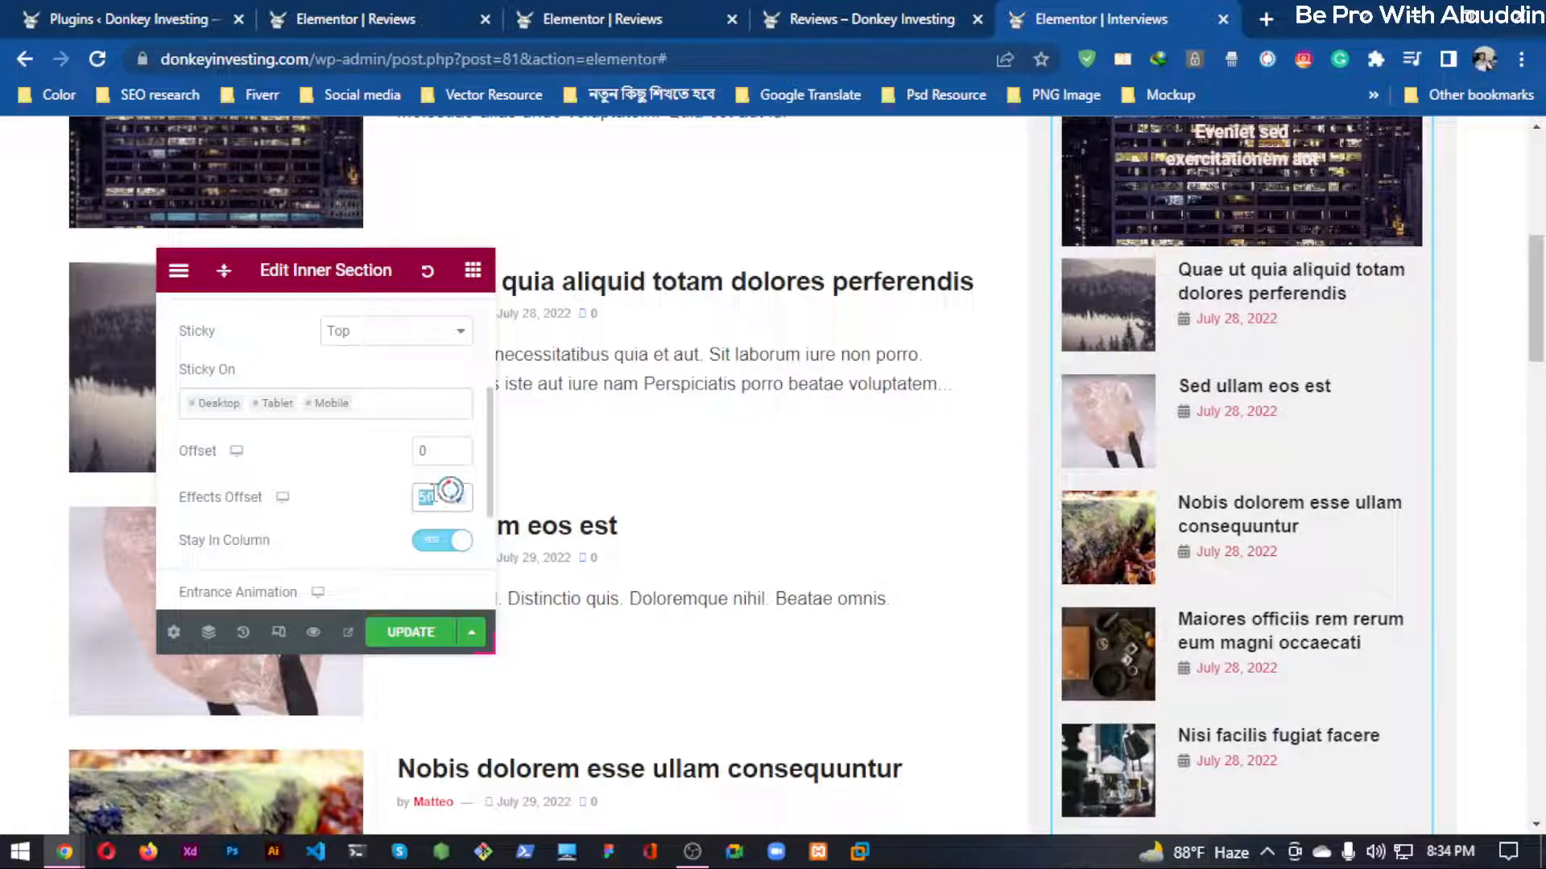
{"action": "scroll", "coordinate": [761, 451], "scroll_direction": "up", "scroll_amount": 4}
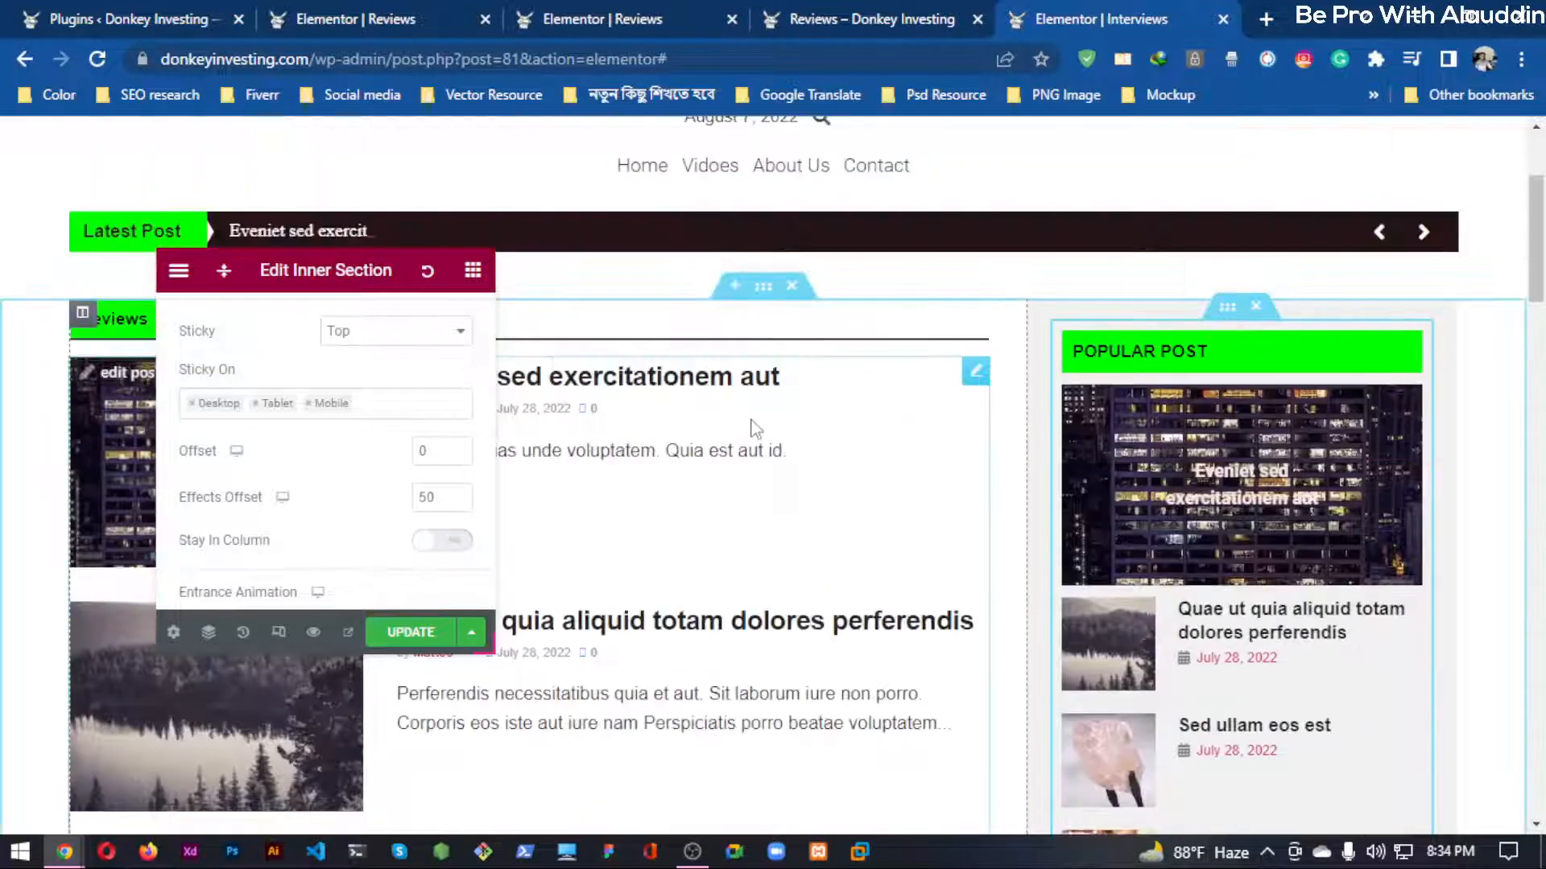
{"action": "scroll", "coordinate": [753, 429], "scroll_direction": "down", "scroll_amount": 15}
{"action": "scroll", "coordinate": [753, 439], "scroll_direction": "down", "scroll_amount": 5}
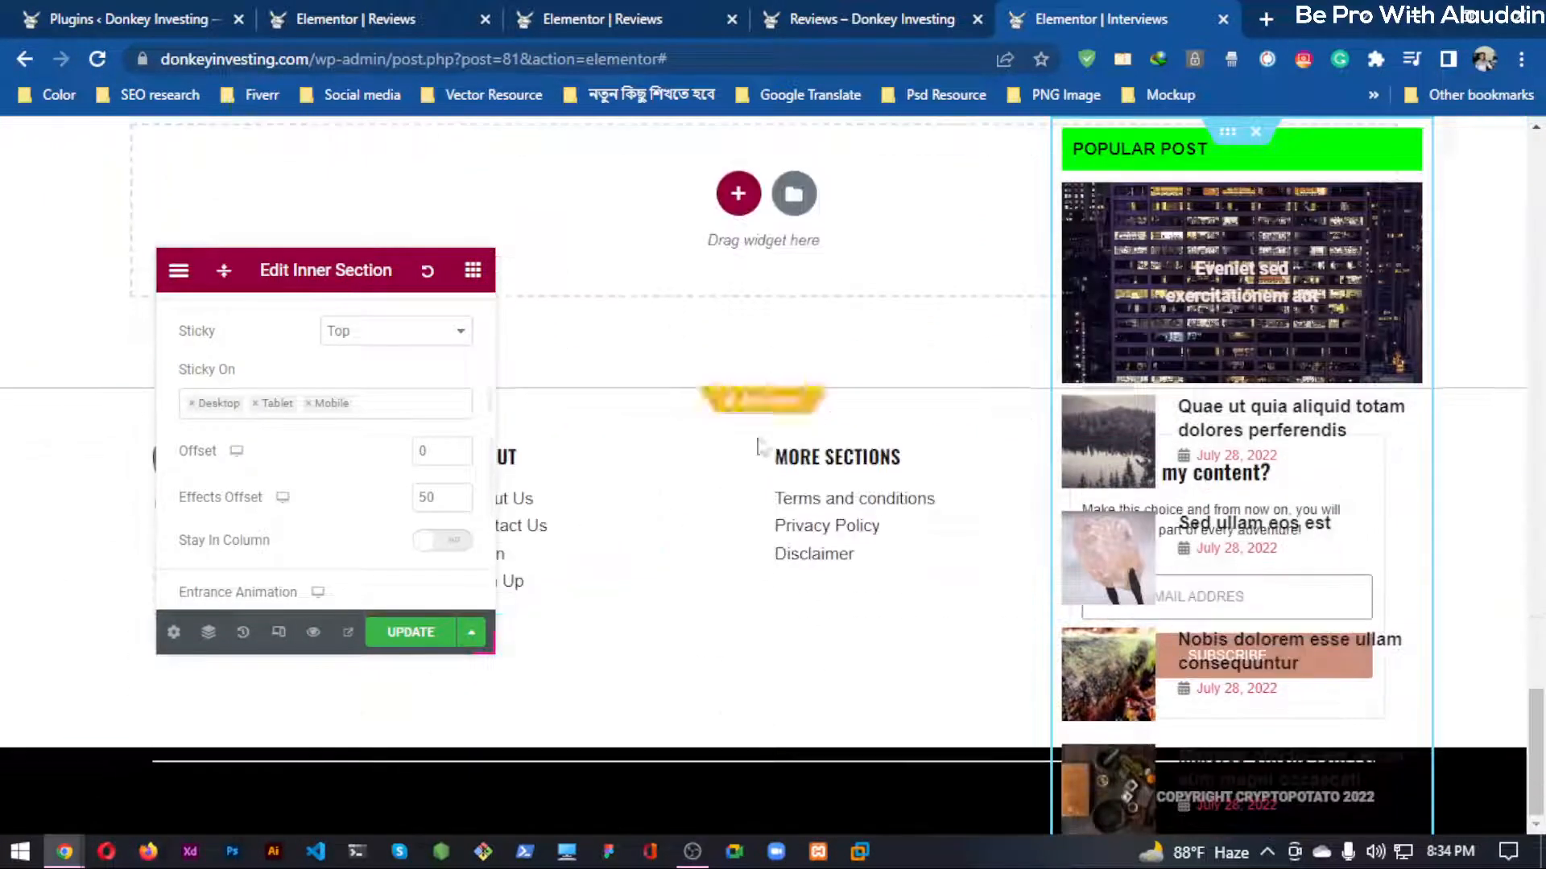
{"action": "scroll", "coordinate": [387, 475], "scroll_direction": "up", "scroll_amount": 3}
{"action": "scroll", "coordinate": [387, 443], "scroll_direction": "down", "scroll_amount": 1}
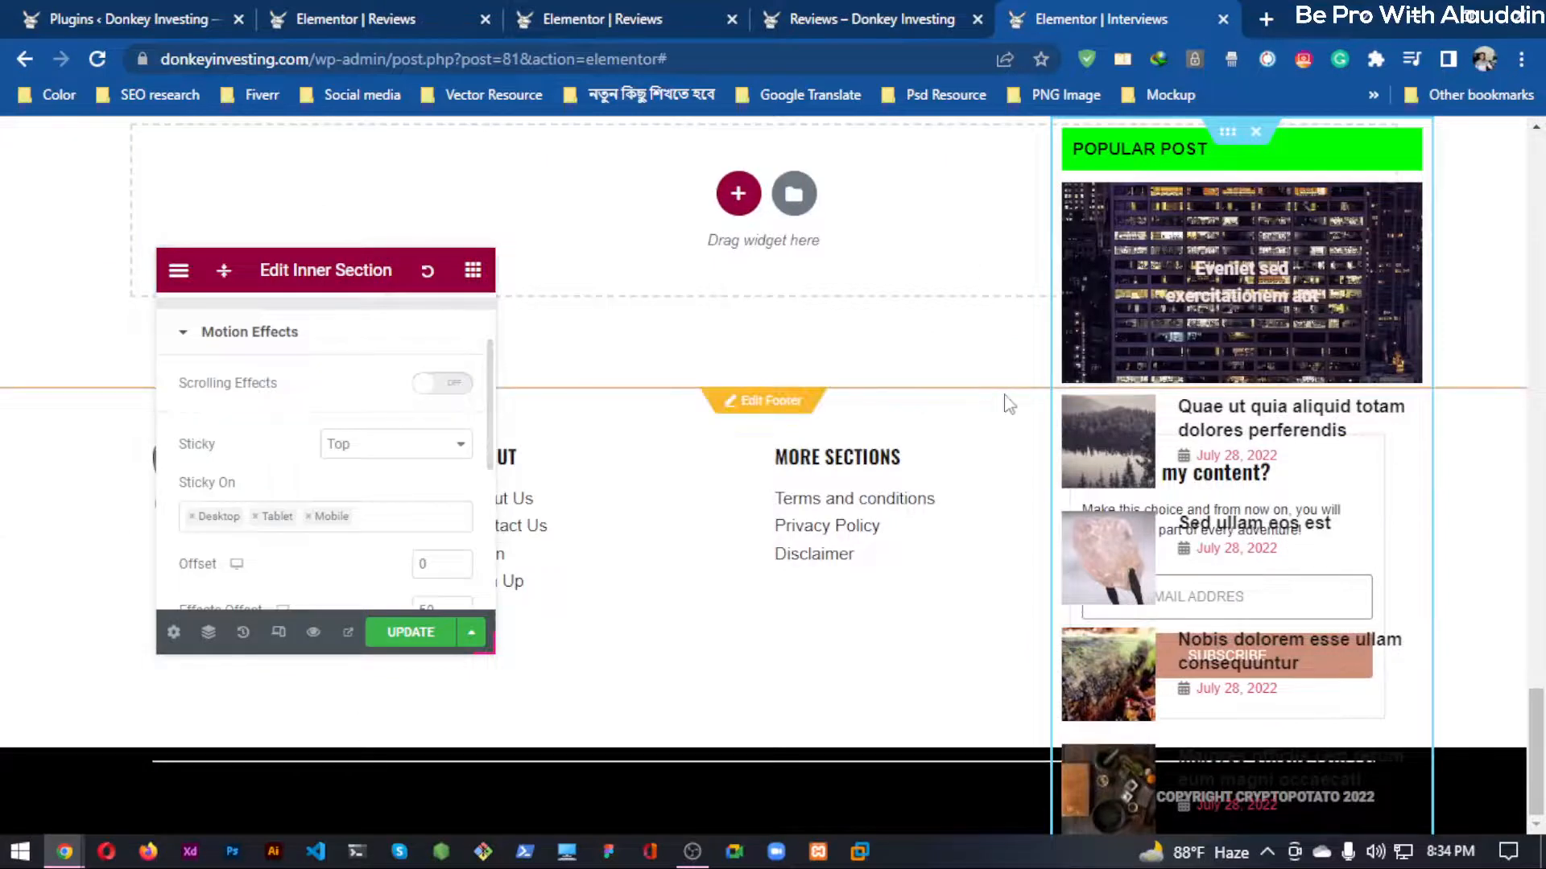
{"action": "scroll", "coordinate": [983, 512], "scroll_direction": "up", "scroll_amount": 1}
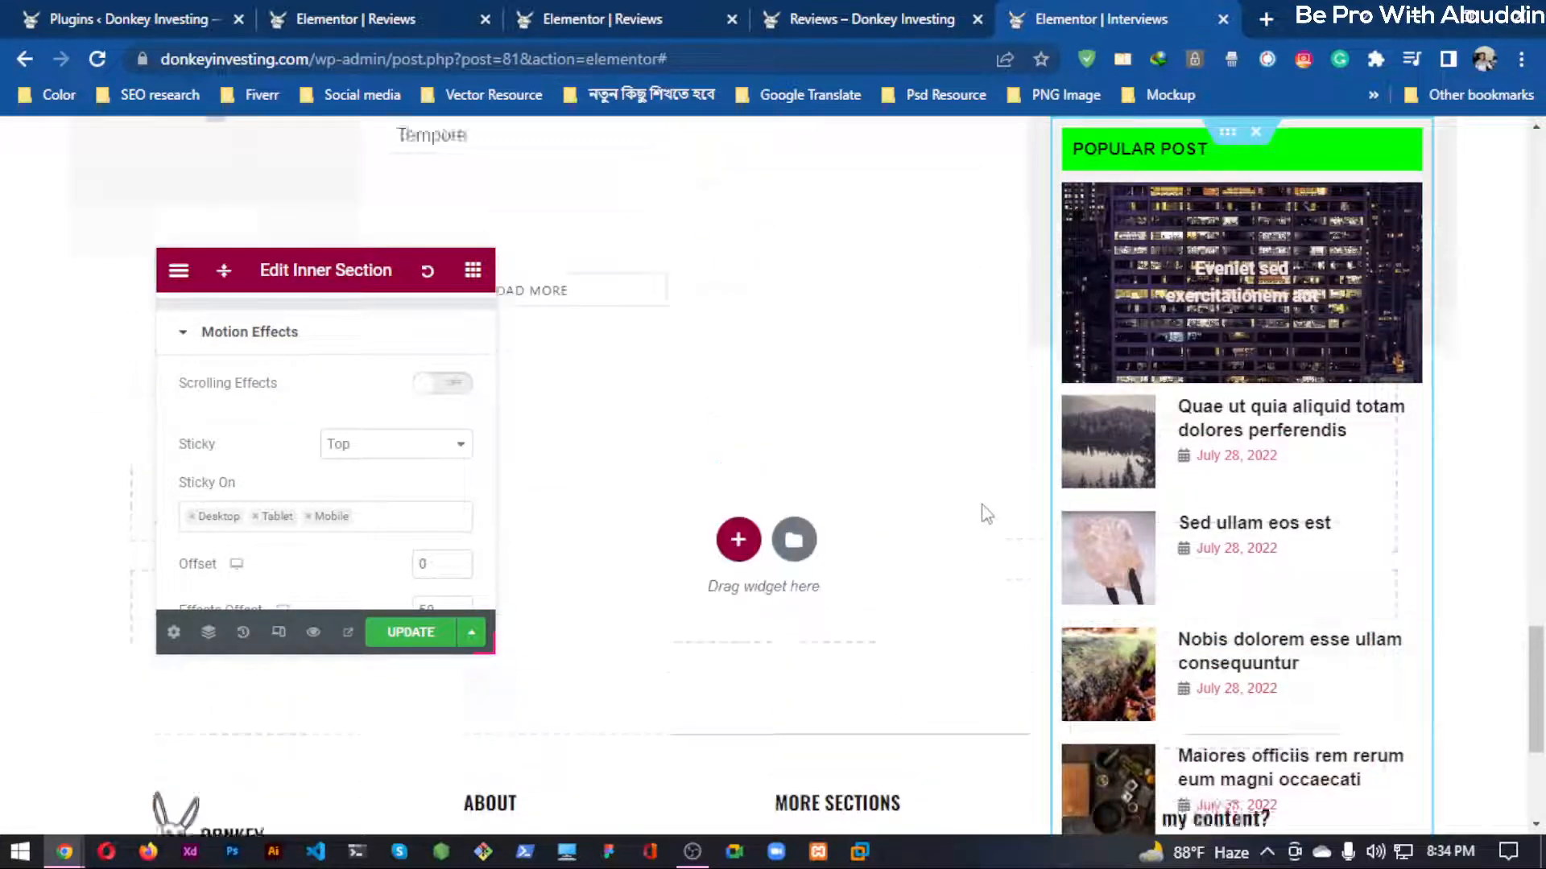
{"action": "scroll", "coordinate": [983, 507], "scroll_direction": "down", "scroll_amount": 4}
{"action": "scroll", "coordinate": [983, 489], "scroll_direction": "up", "scroll_amount": 8}
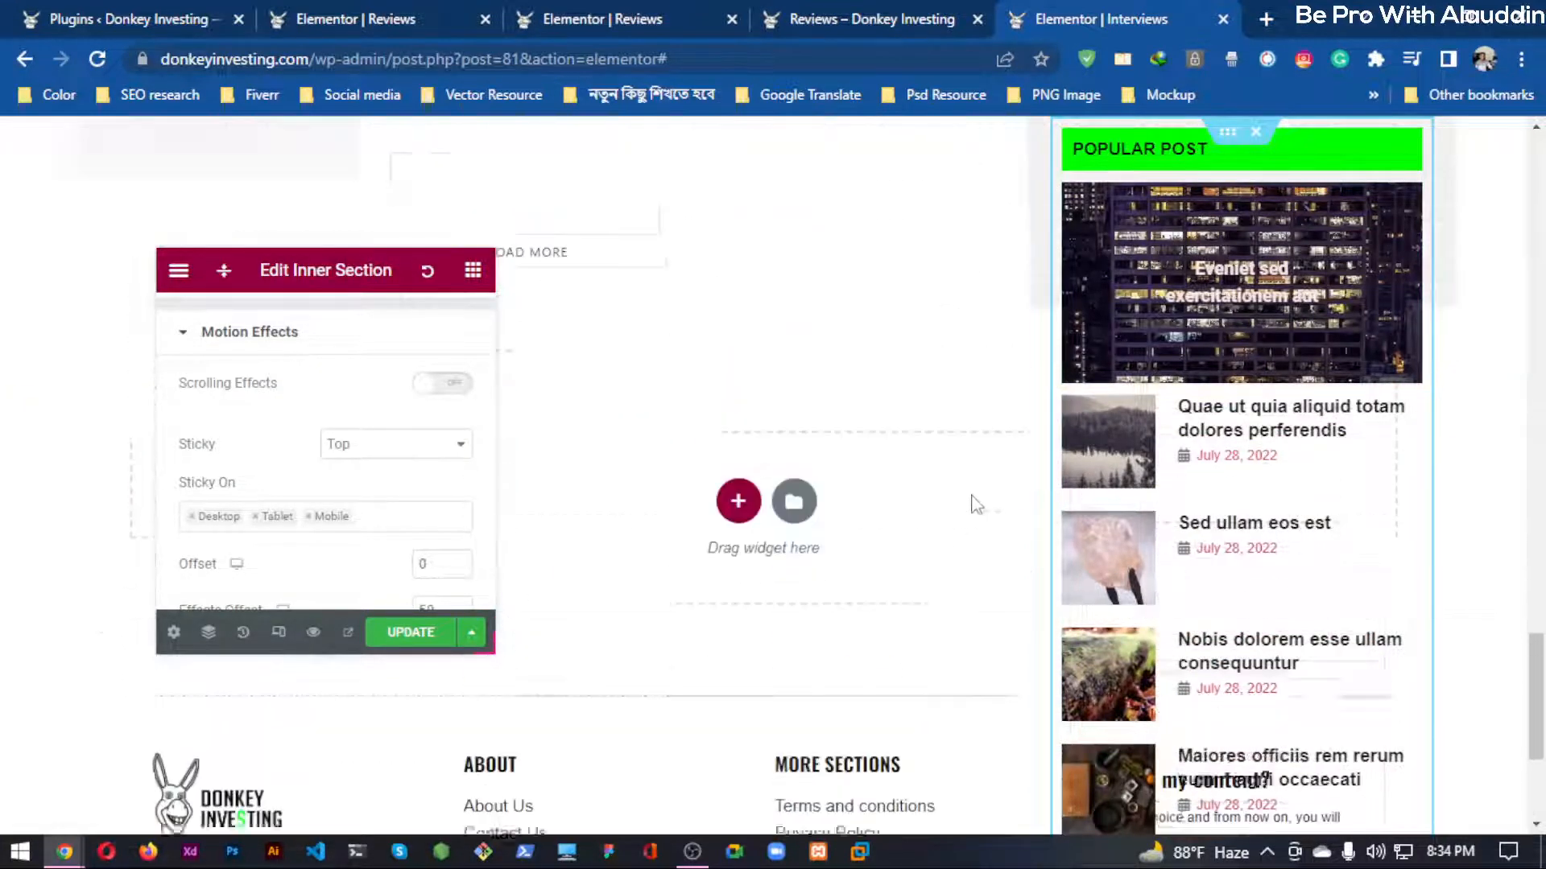
{"action": "scroll", "coordinate": [892, 503], "scroll_direction": "up", "scroll_amount": 15}
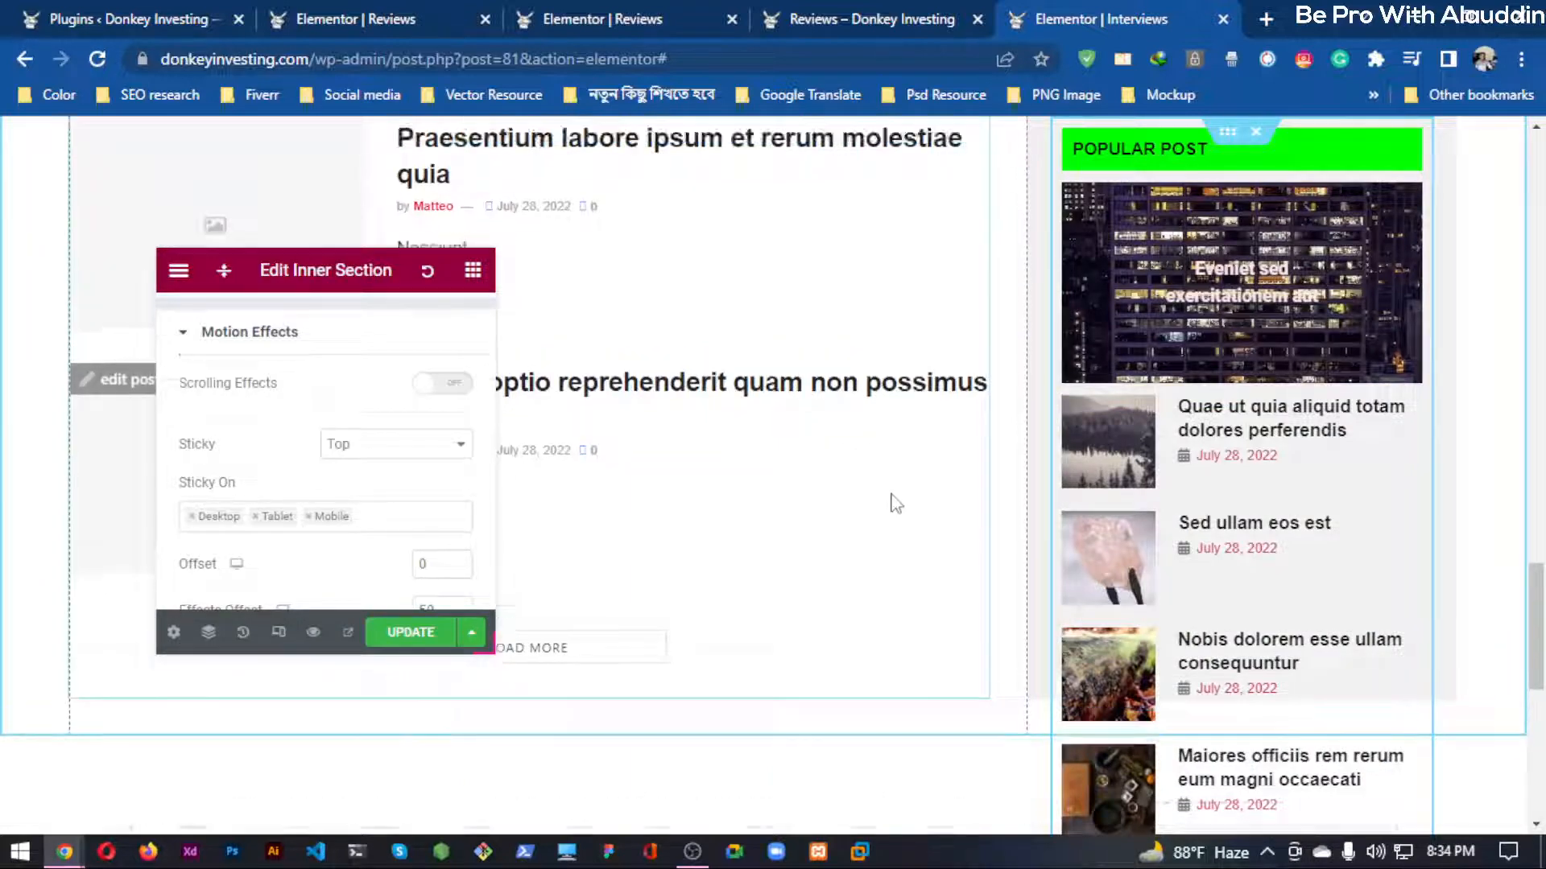
{"action": "scroll", "coordinate": [991, 556], "scroll_direction": "down", "scroll_amount": 20}
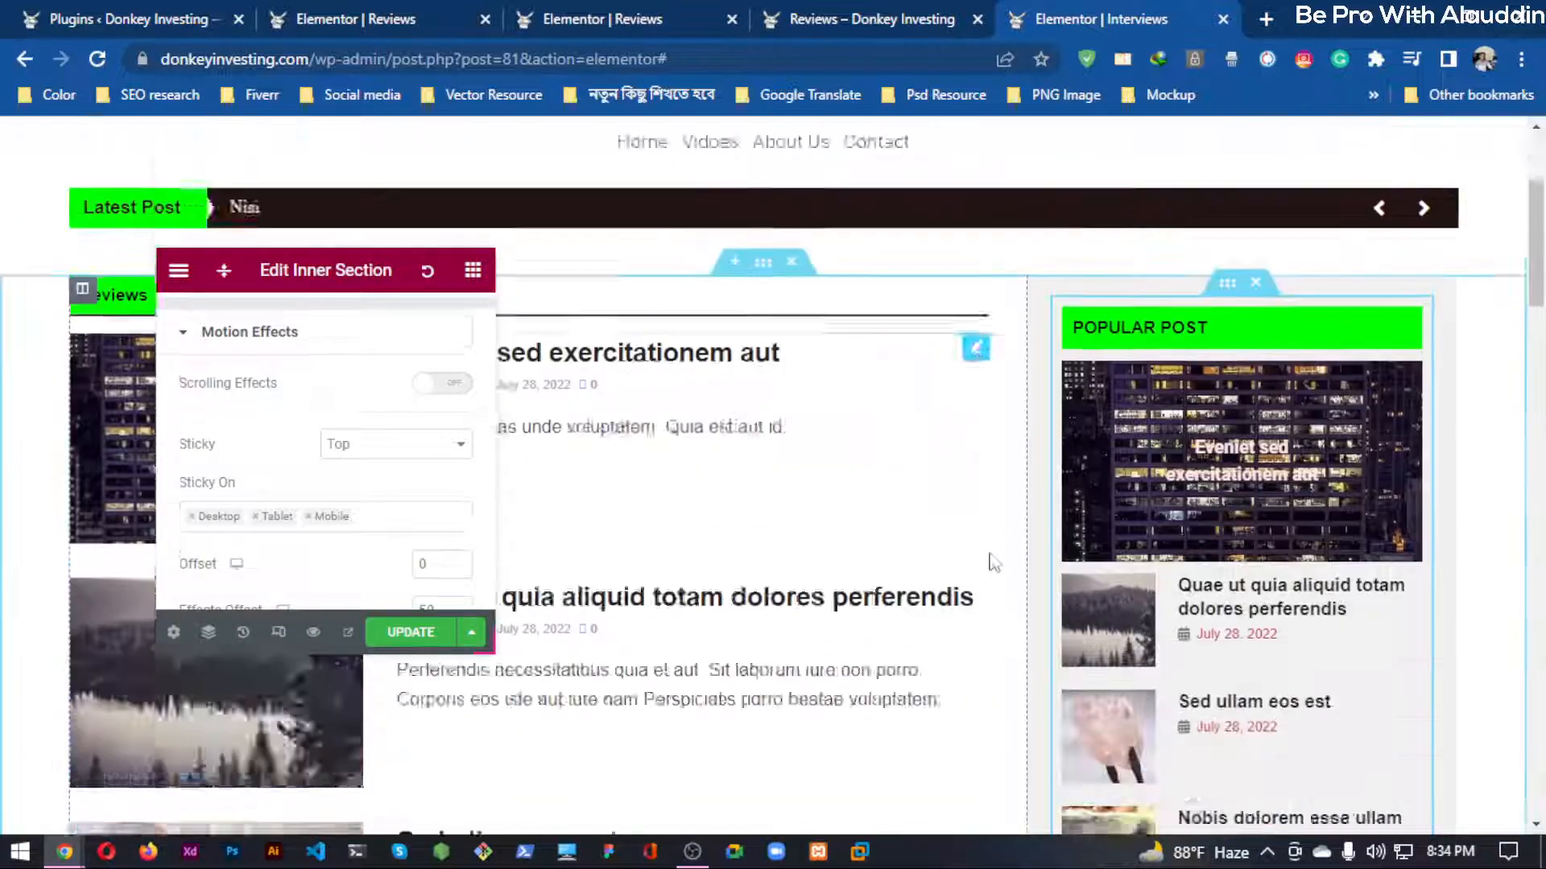
{"action": "scroll", "coordinate": [966, 552], "scroll_direction": "down", "scroll_amount": 3}
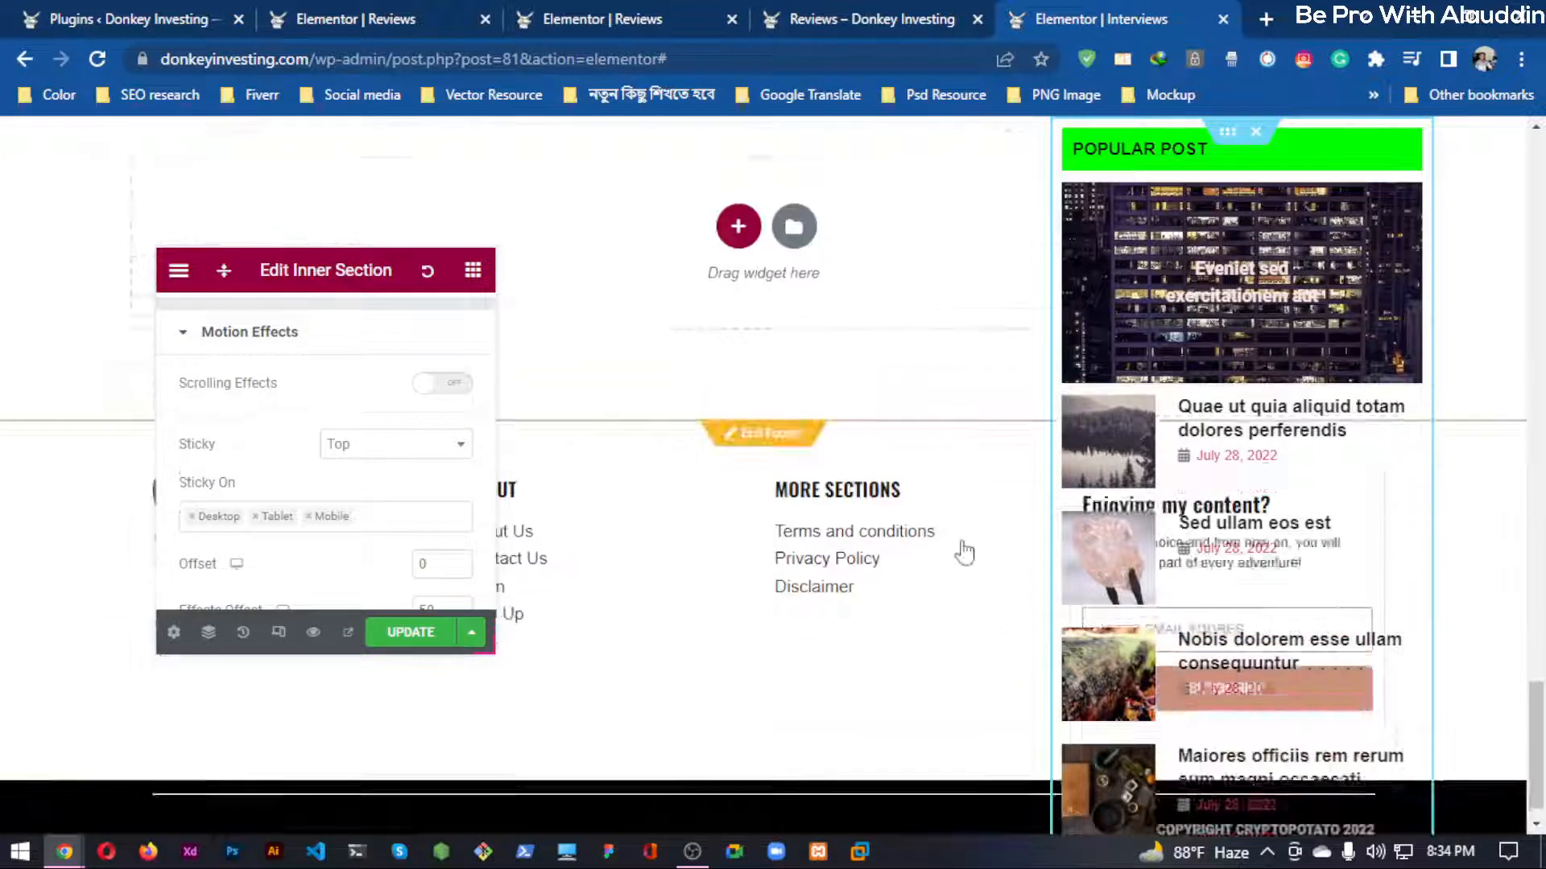
{"action": "scroll", "coordinate": [974, 560], "scroll_direction": "up", "scroll_amount": 15}
{"action": "scroll", "coordinate": [976, 559], "scroll_direction": "up", "scroll_amount": 8}
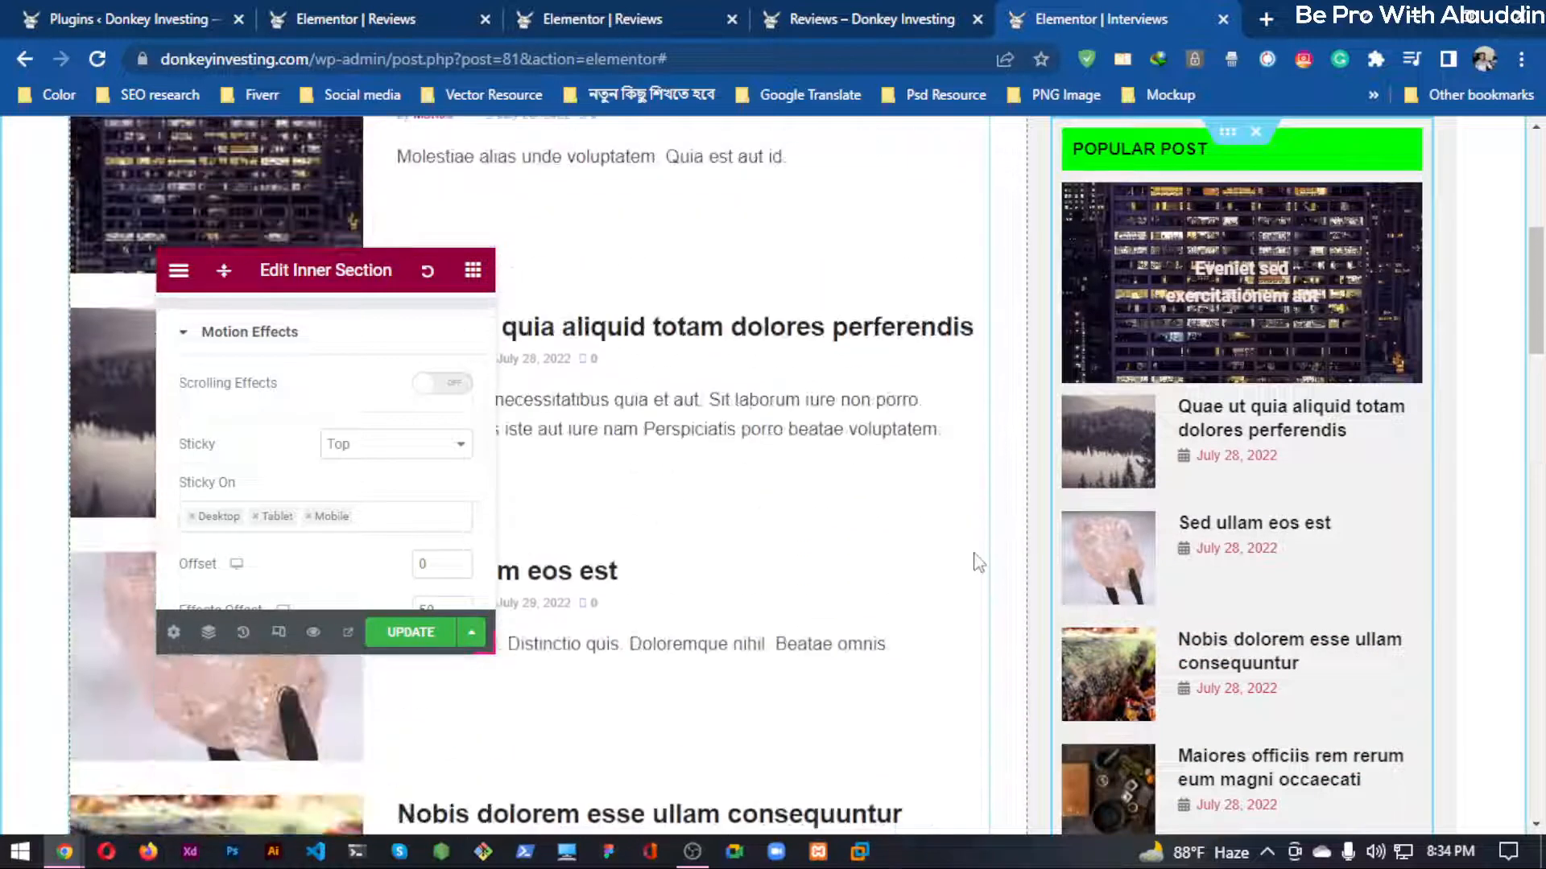
Set the inner section's Effects Offset to 0, turn Stay In Column on, and check the scrolling.
{"action": "scroll", "coordinate": [966, 547], "scroll_direction": "down", "scroll_amount": 2}
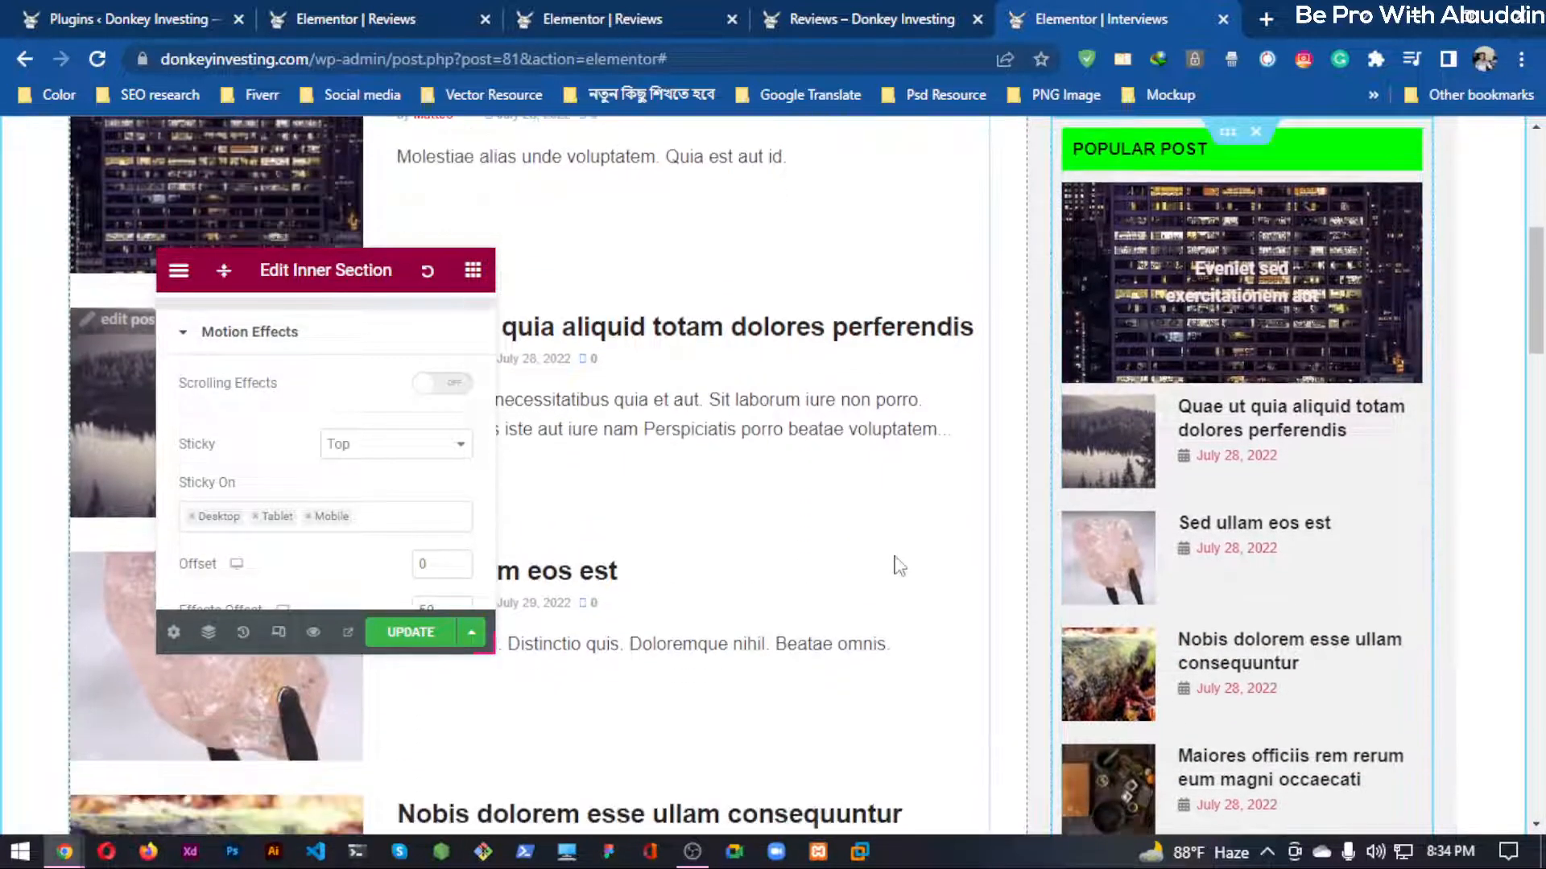
{"action": "scroll", "coordinate": [338, 451], "scroll_direction": "down", "scroll_amount": 3}
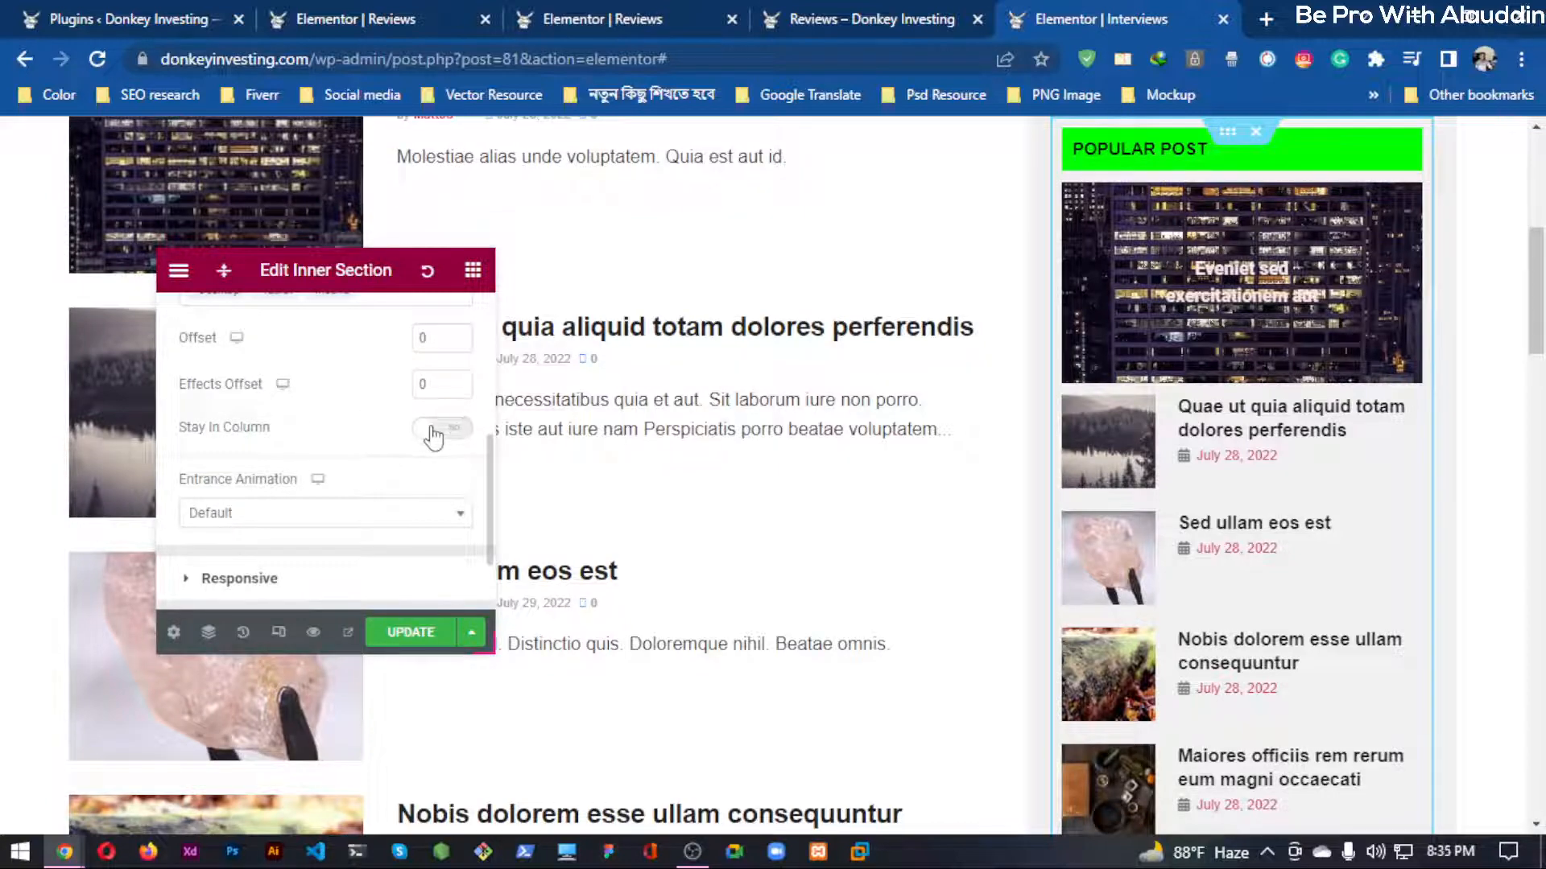
{"action": "scroll", "coordinate": [779, 442], "scroll_direction": "down", "scroll_amount": 15}
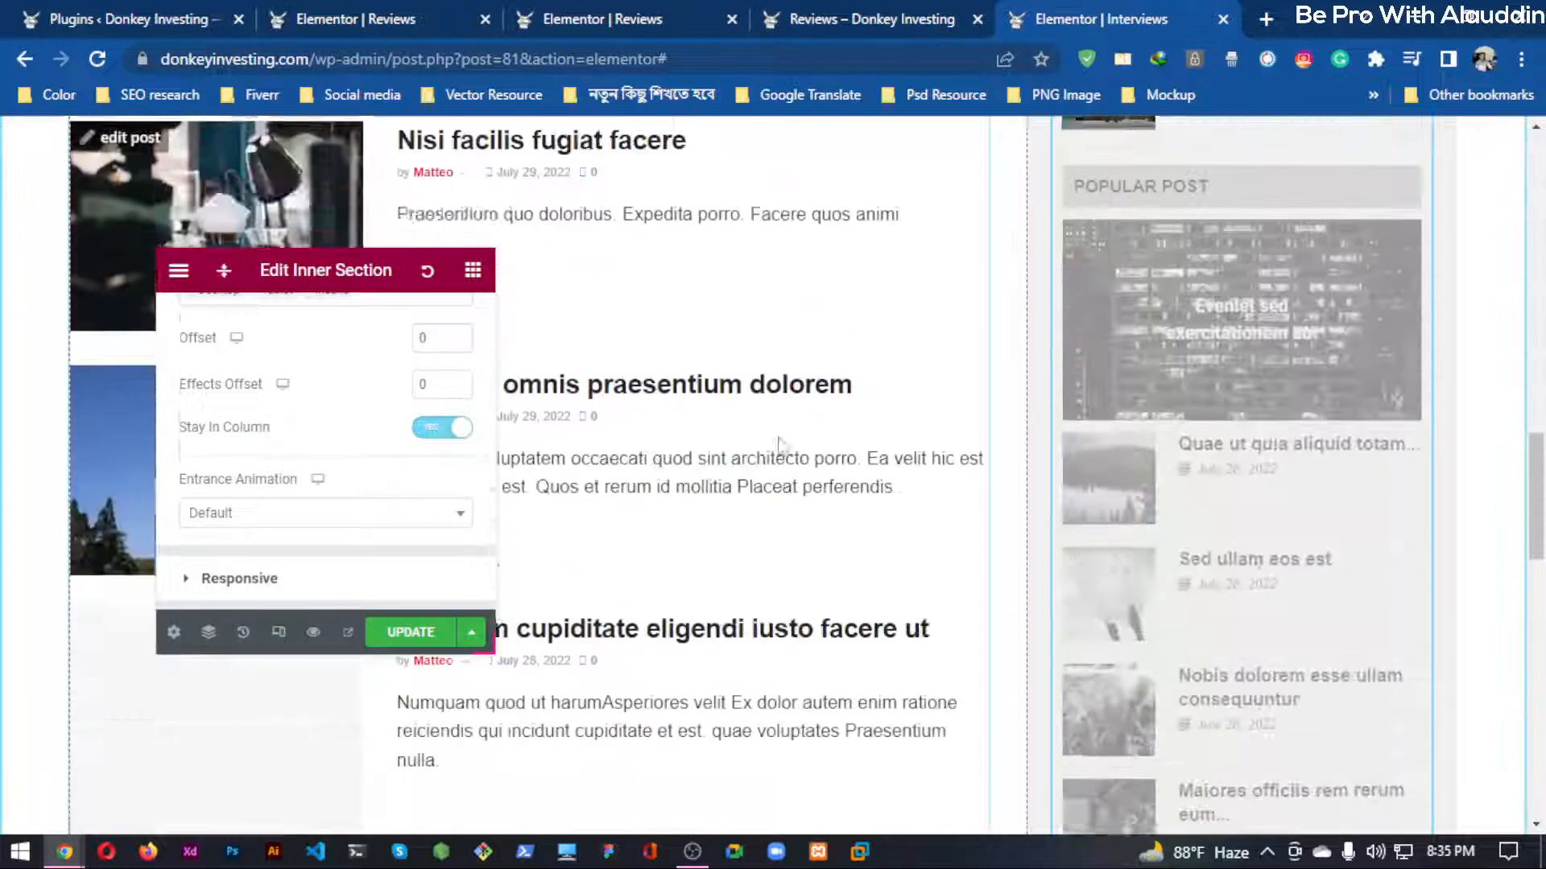
{"action": "scroll", "coordinate": [938, 448], "scroll_direction": "down", "scroll_amount": 5}
{"action": "scroll", "coordinate": [1055, 459], "scroll_direction": "up", "scroll_amount": 6}
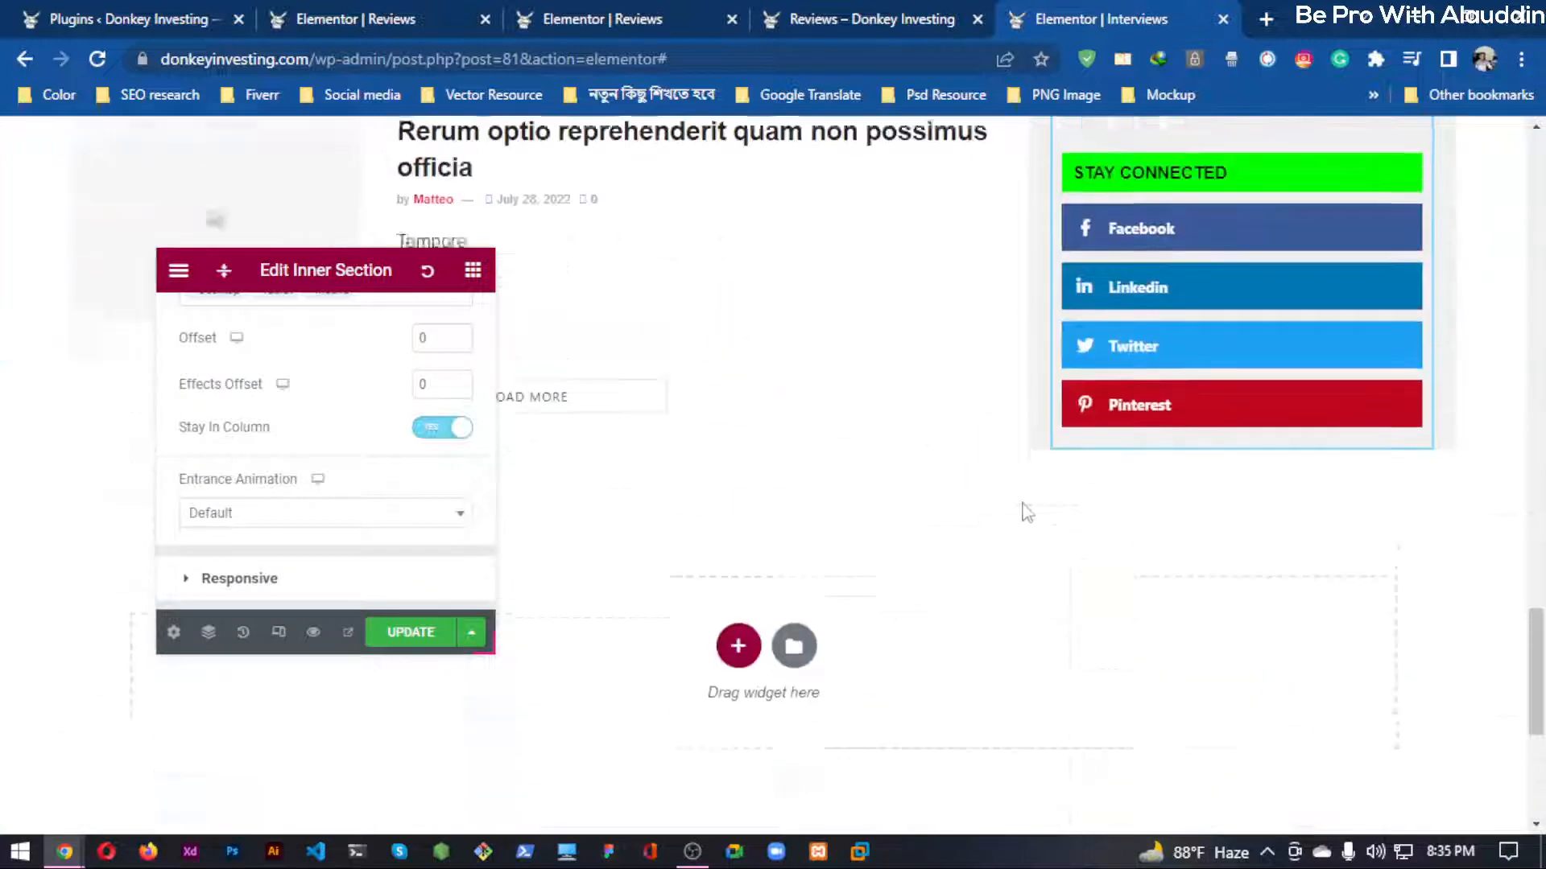
Update the Interviews page and preview it to check the sticky Popular Post sidebar.
{"action": "left_click", "coordinate": [387, 636]}
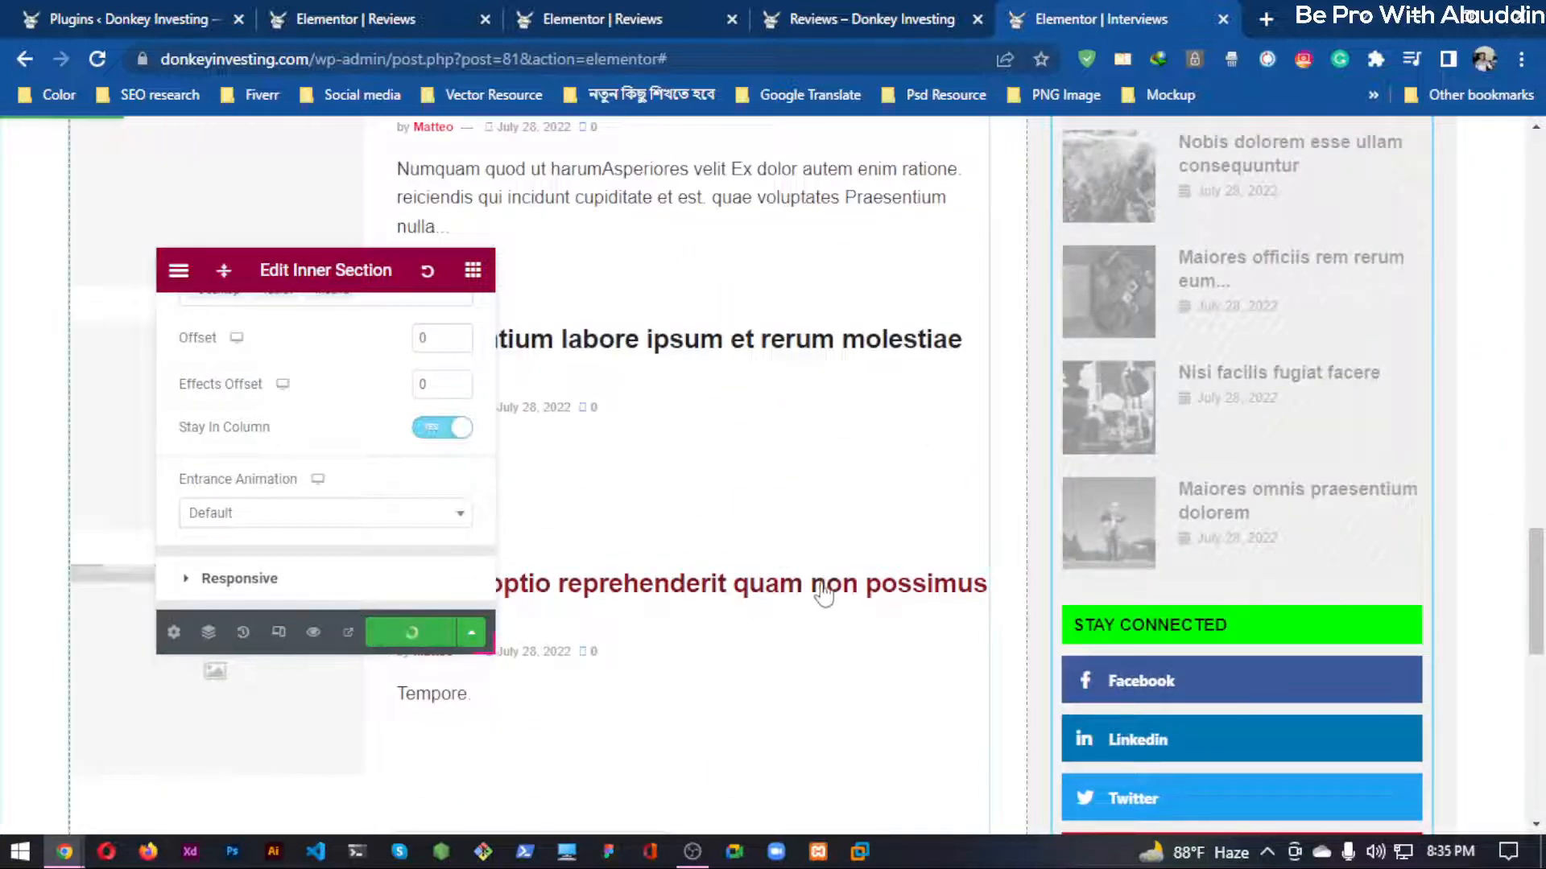
{"action": "left_click", "coordinate": [313, 634]}
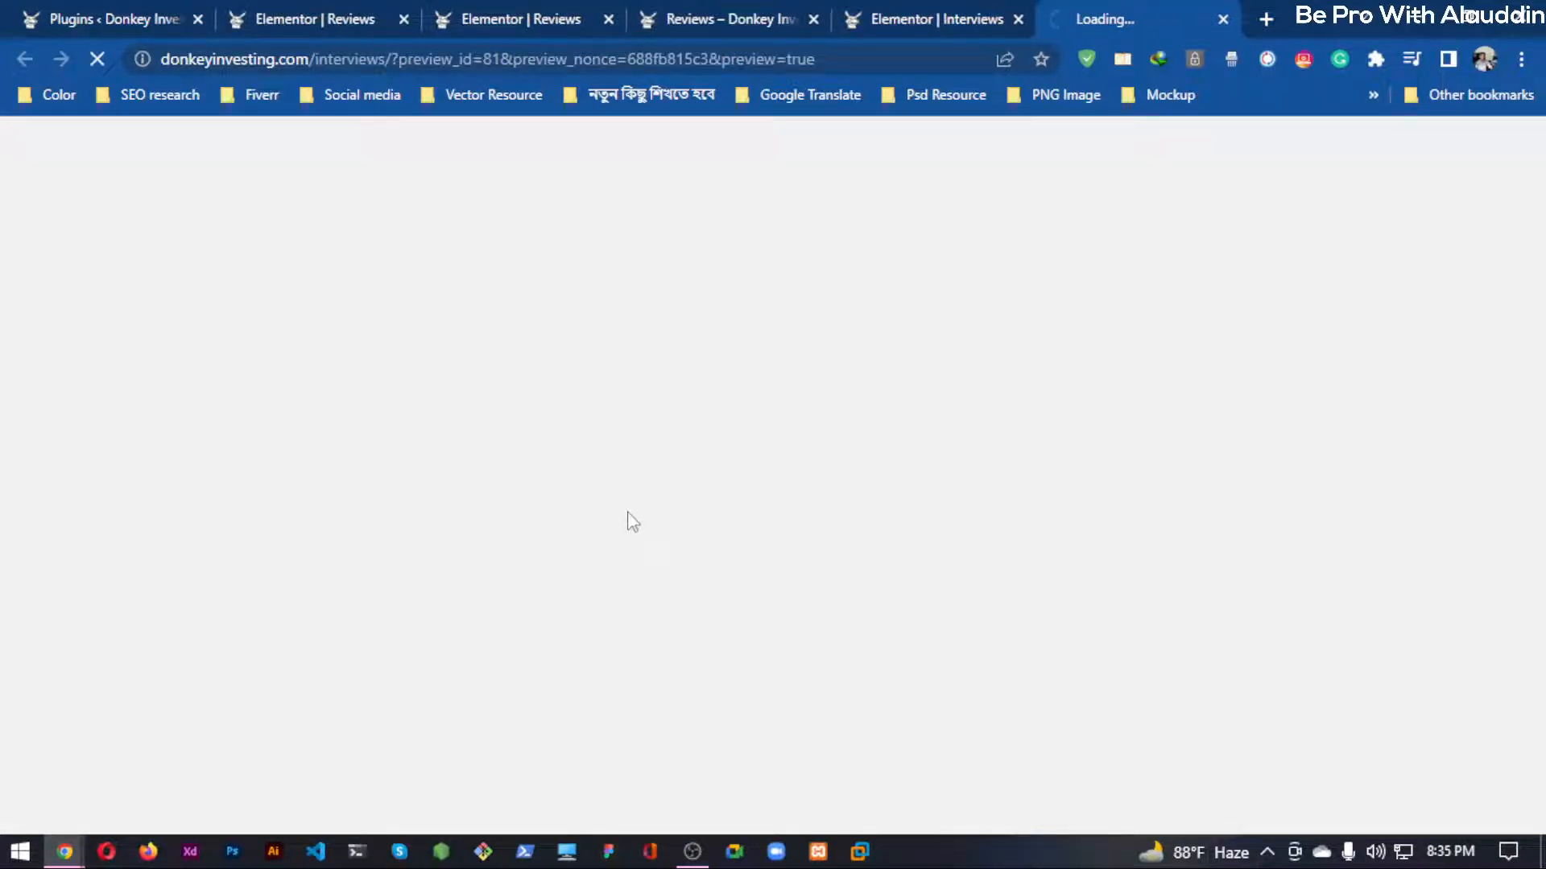
{"action": "scroll", "coordinate": [811, 472], "scroll_direction": "down", "scroll_amount": 7}
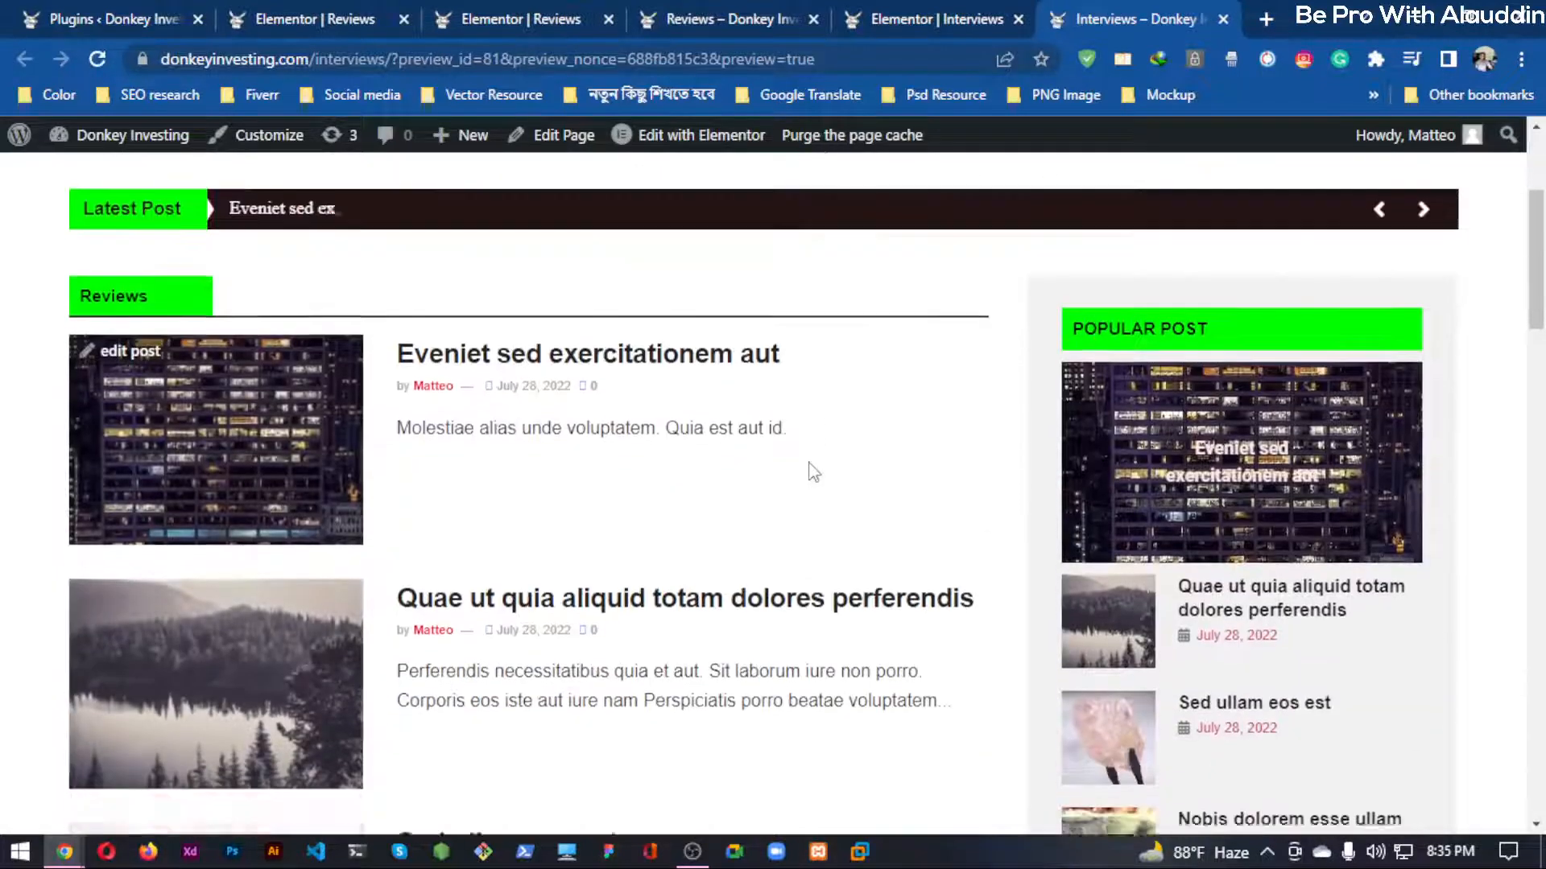
{"action": "scroll", "coordinate": [813, 473], "scroll_direction": "down", "scroll_amount": 20}
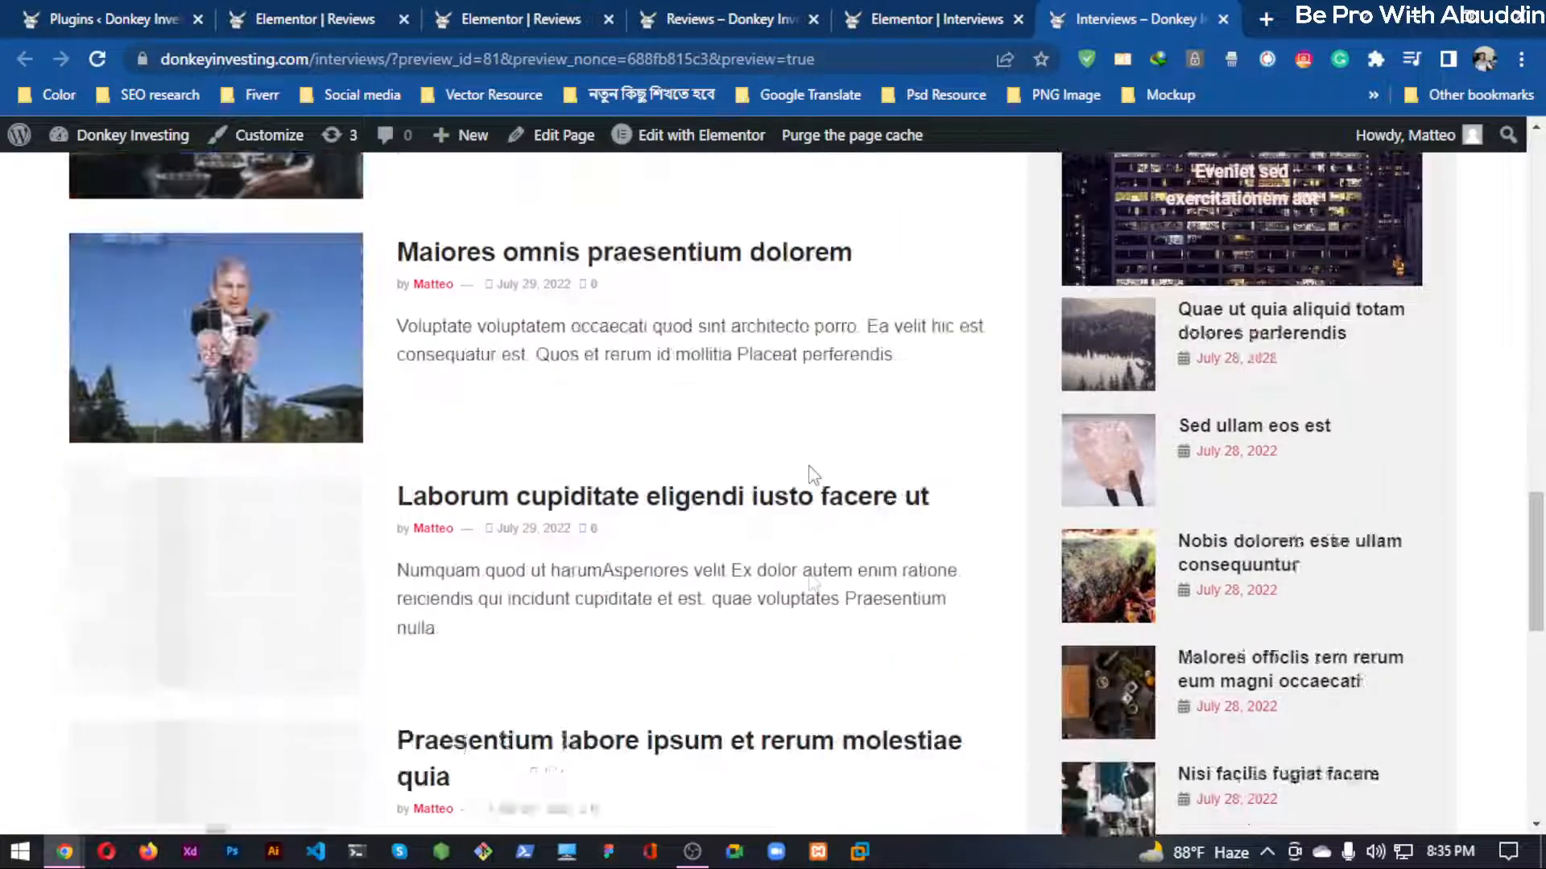
{"action": "scroll", "coordinate": [813, 473], "scroll_direction": "down", "scroll_amount": 4}
Try the inner section with Stay In Column off, update the page, and check the sidebar in the reloaded preview.
{"action": "left_click", "coordinate": [882, 18]}
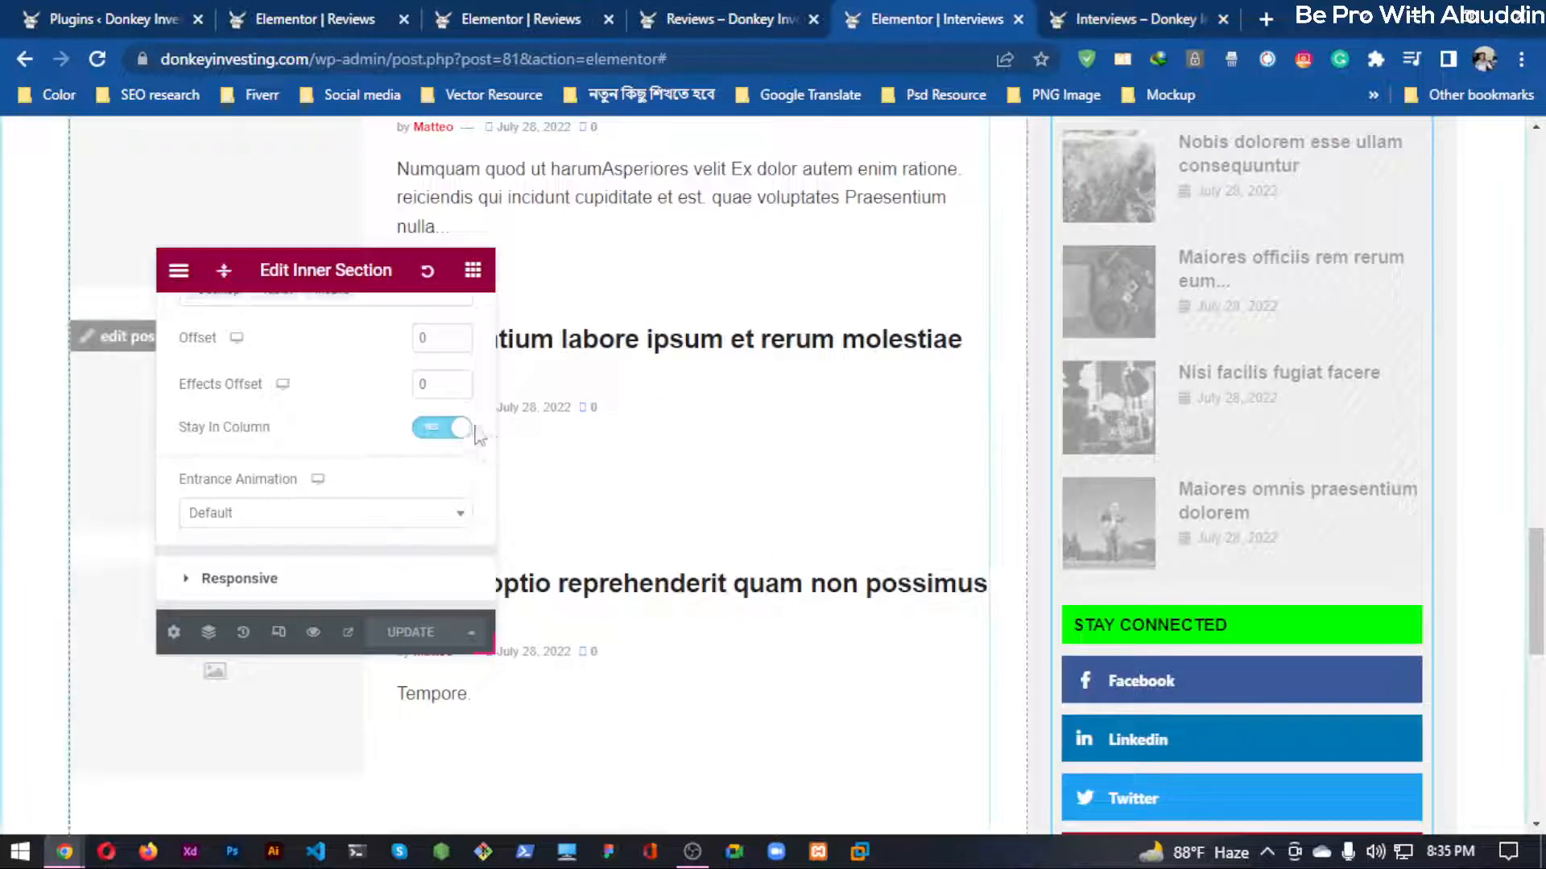
{"action": "left_click", "coordinate": [432, 433]}
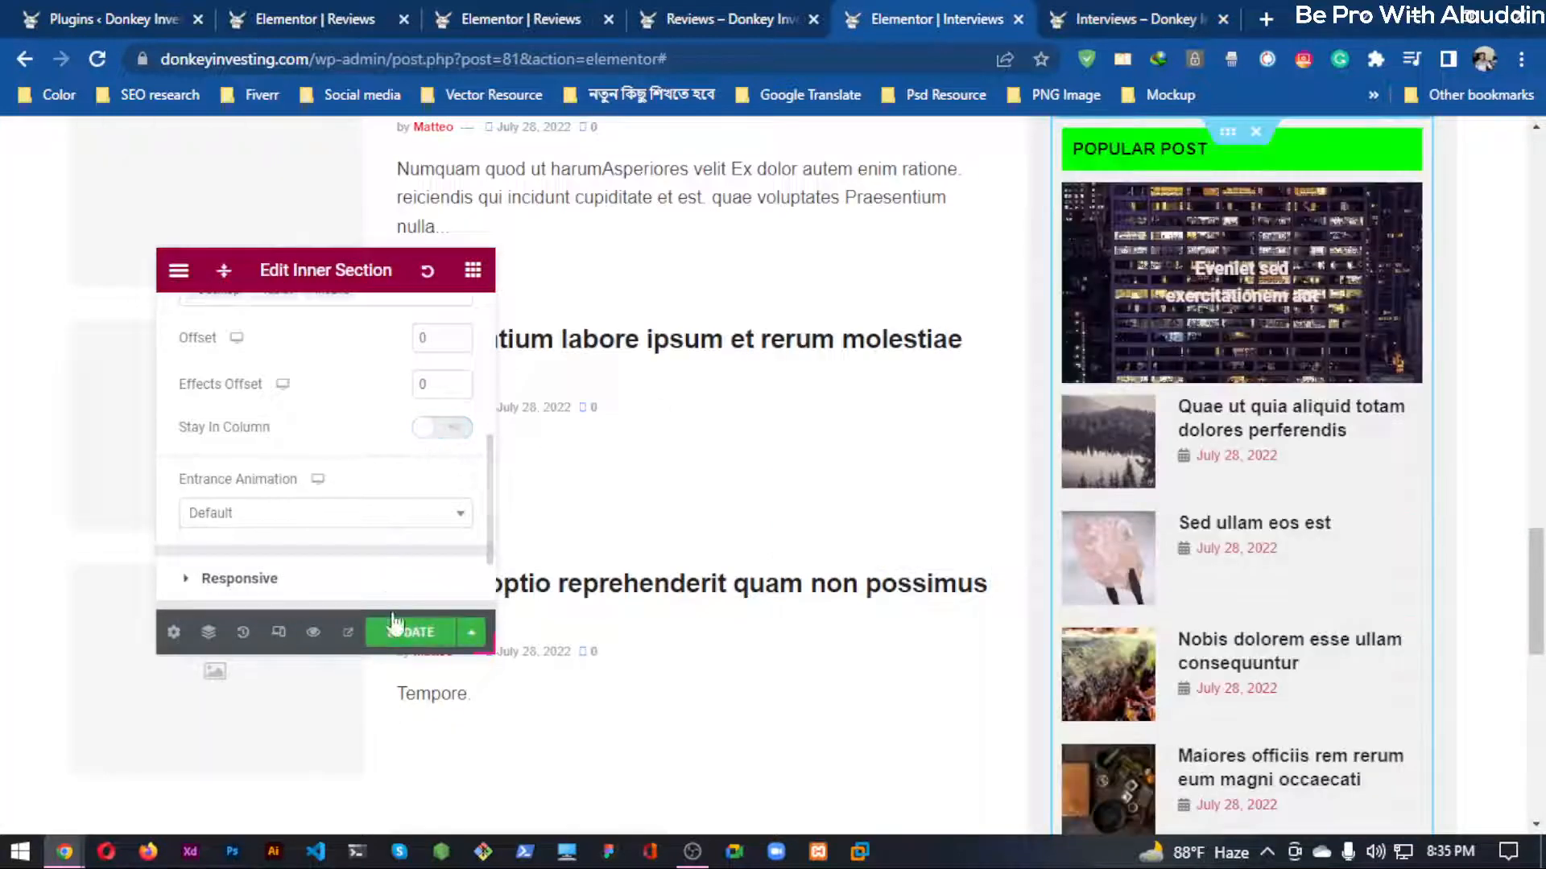
{"action": "left_click", "coordinate": [394, 627]}
{"action": "scroll", "coordinate": [390, 524], "scroll_direction": "up", "scroll_amount": 1}
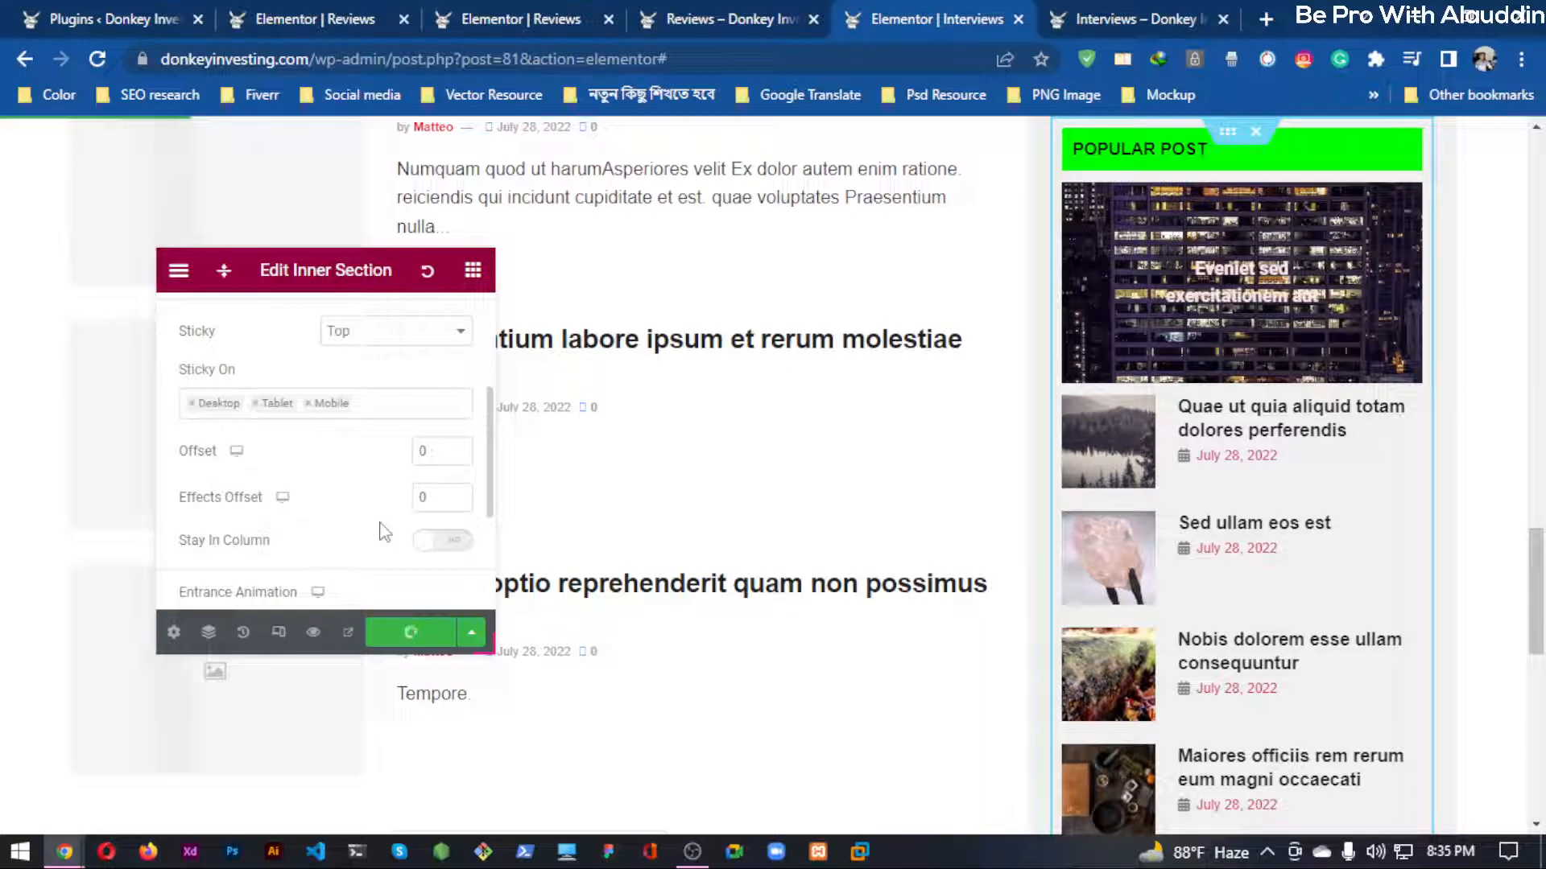
{"action": "left_click", "coordinate": [1195, 18]}
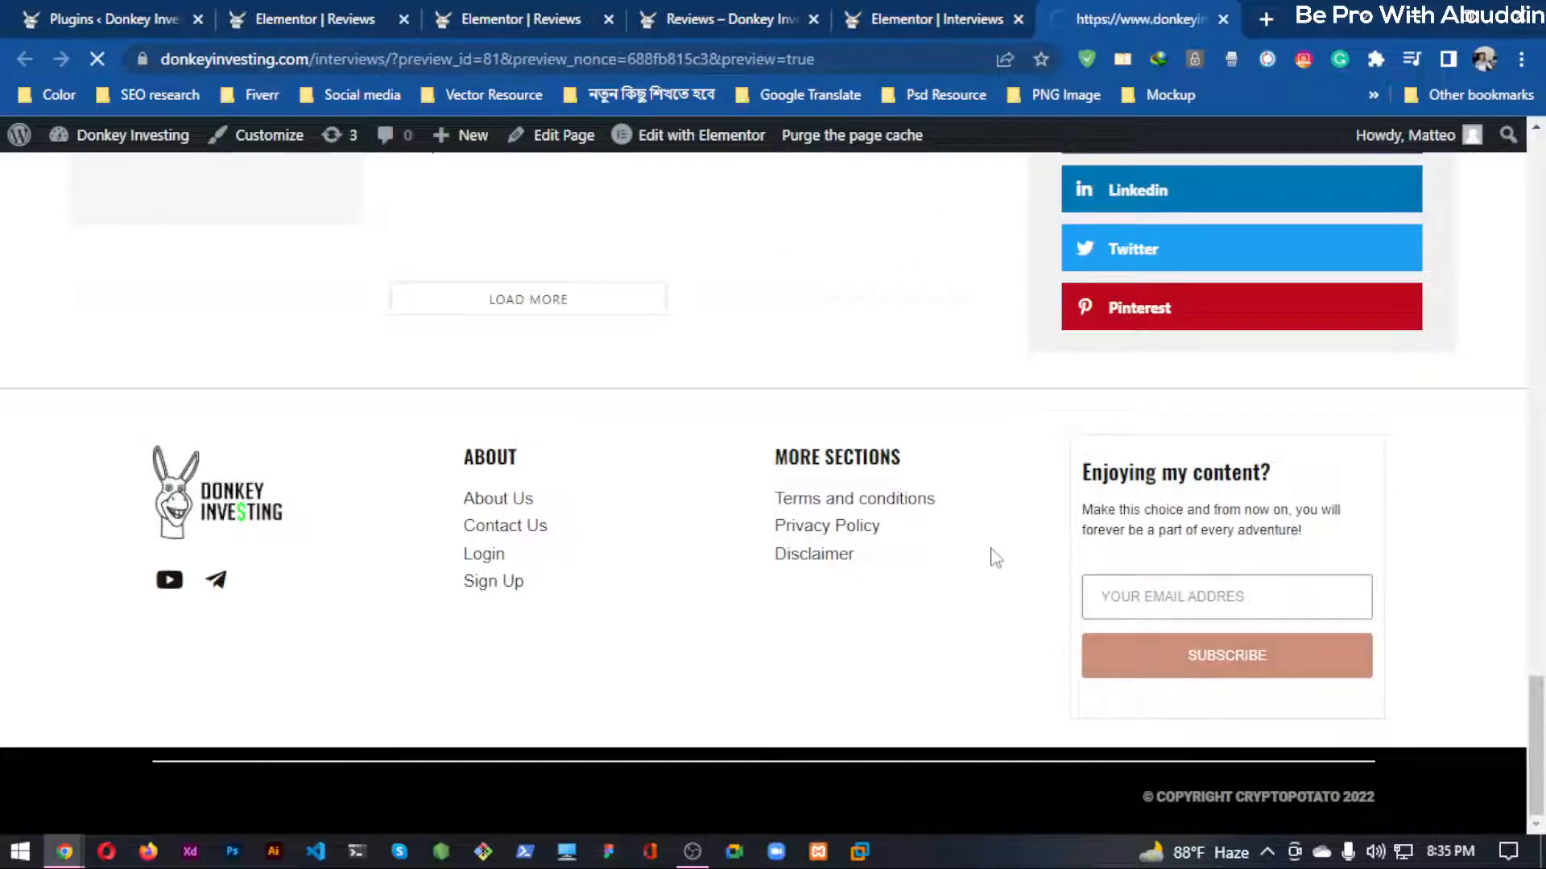
{"action": "scroll", "coordinate": [995, 549], "scroll_direction": "down", "scroll_amount": 15}
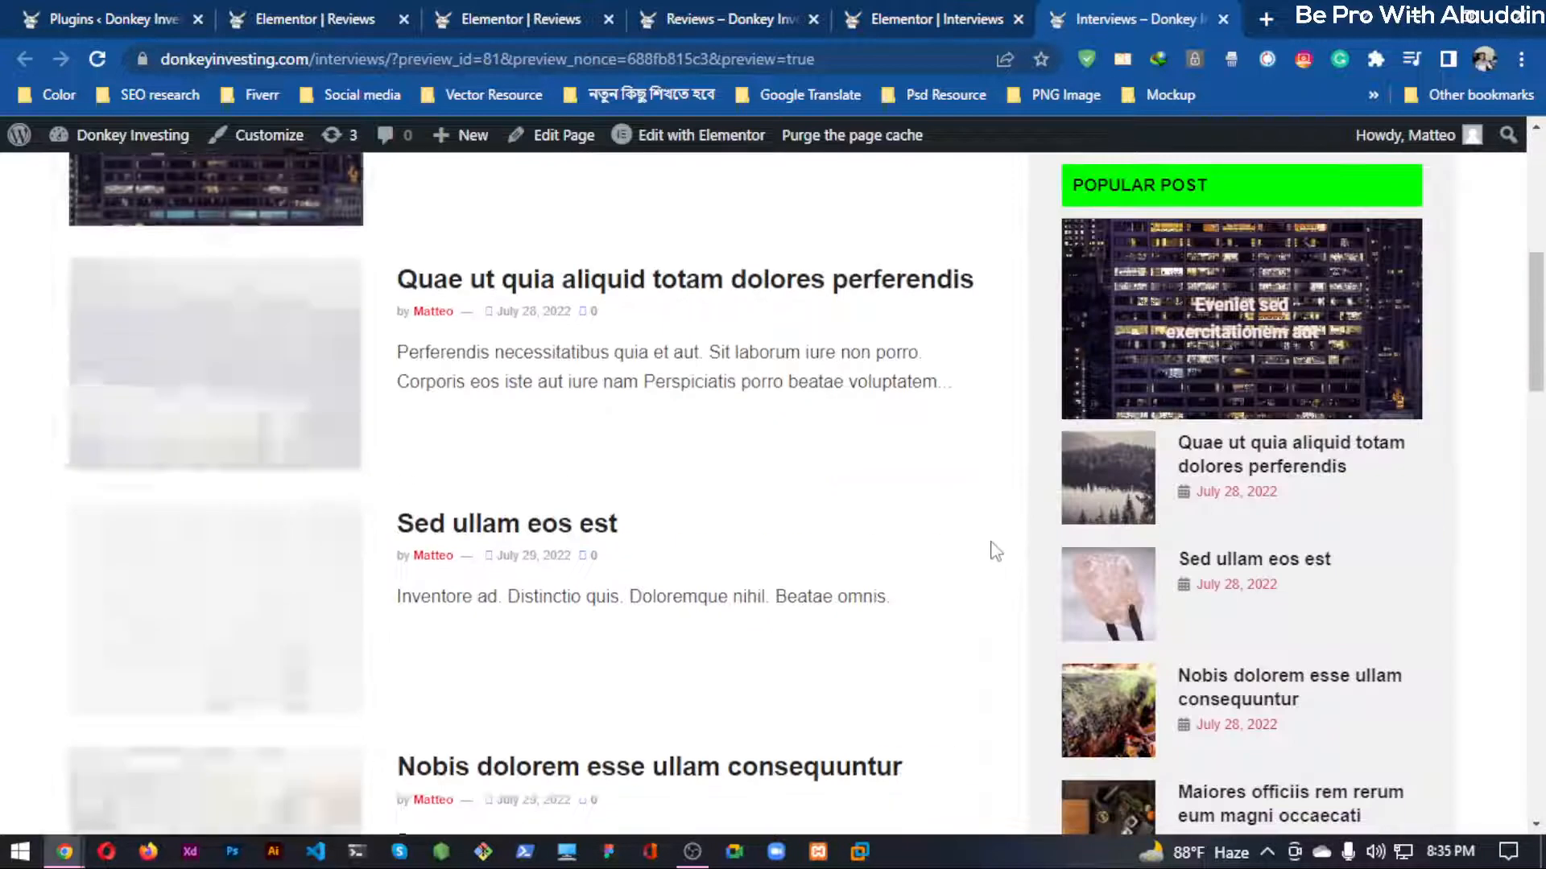
{"action": "scroll", "coordinate": [996, 549], "scroll_direction": "down", "scroll_amount": 5}
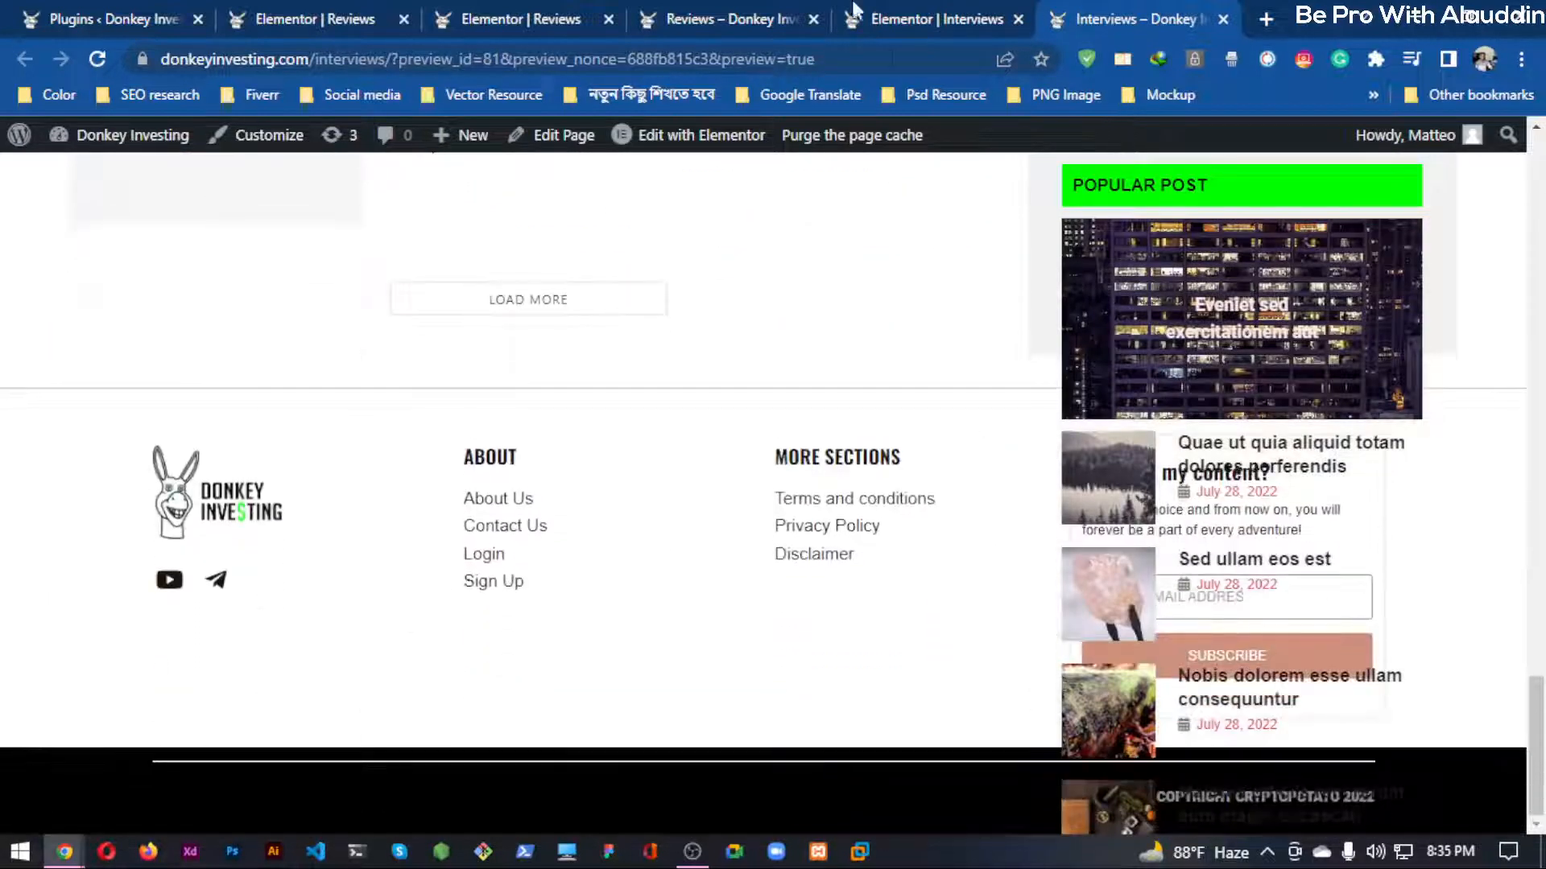
Turn Stay In Column back on for the Popular Post inner section and update the Interviews page.
{"action": "left_click", "coordinate": [861, 11]}
{"action": "left_click", "coordinate": [430, 547]}
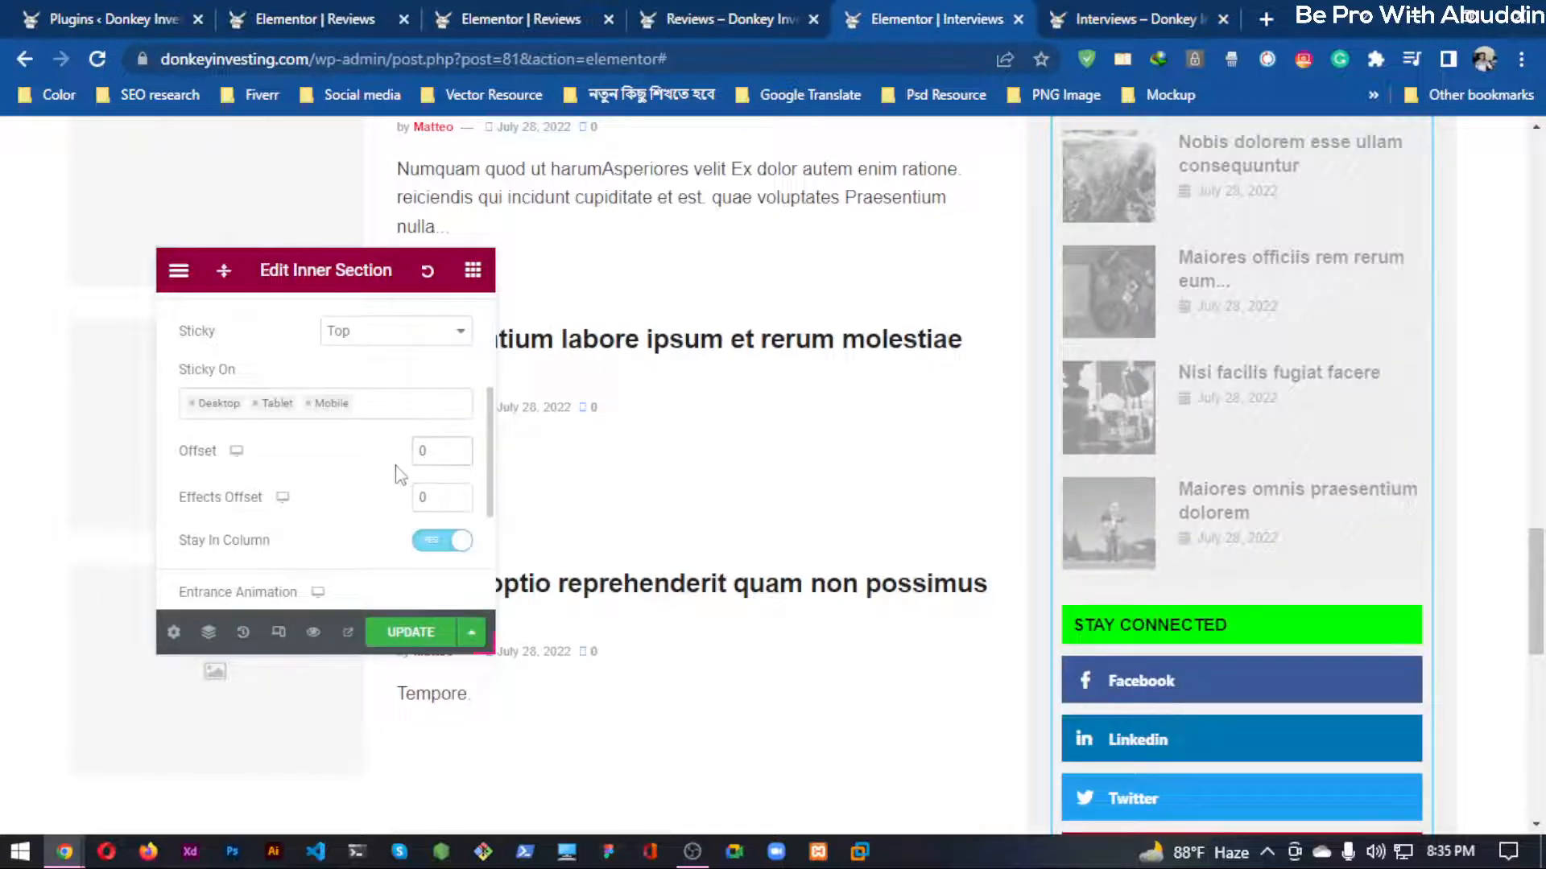
{"action": "scroll", "coordinate": [279, 485], "scroll_direction": "up", "scroll_amount": 2}
{"action": "left_click", "coordinate": [410, 632]}
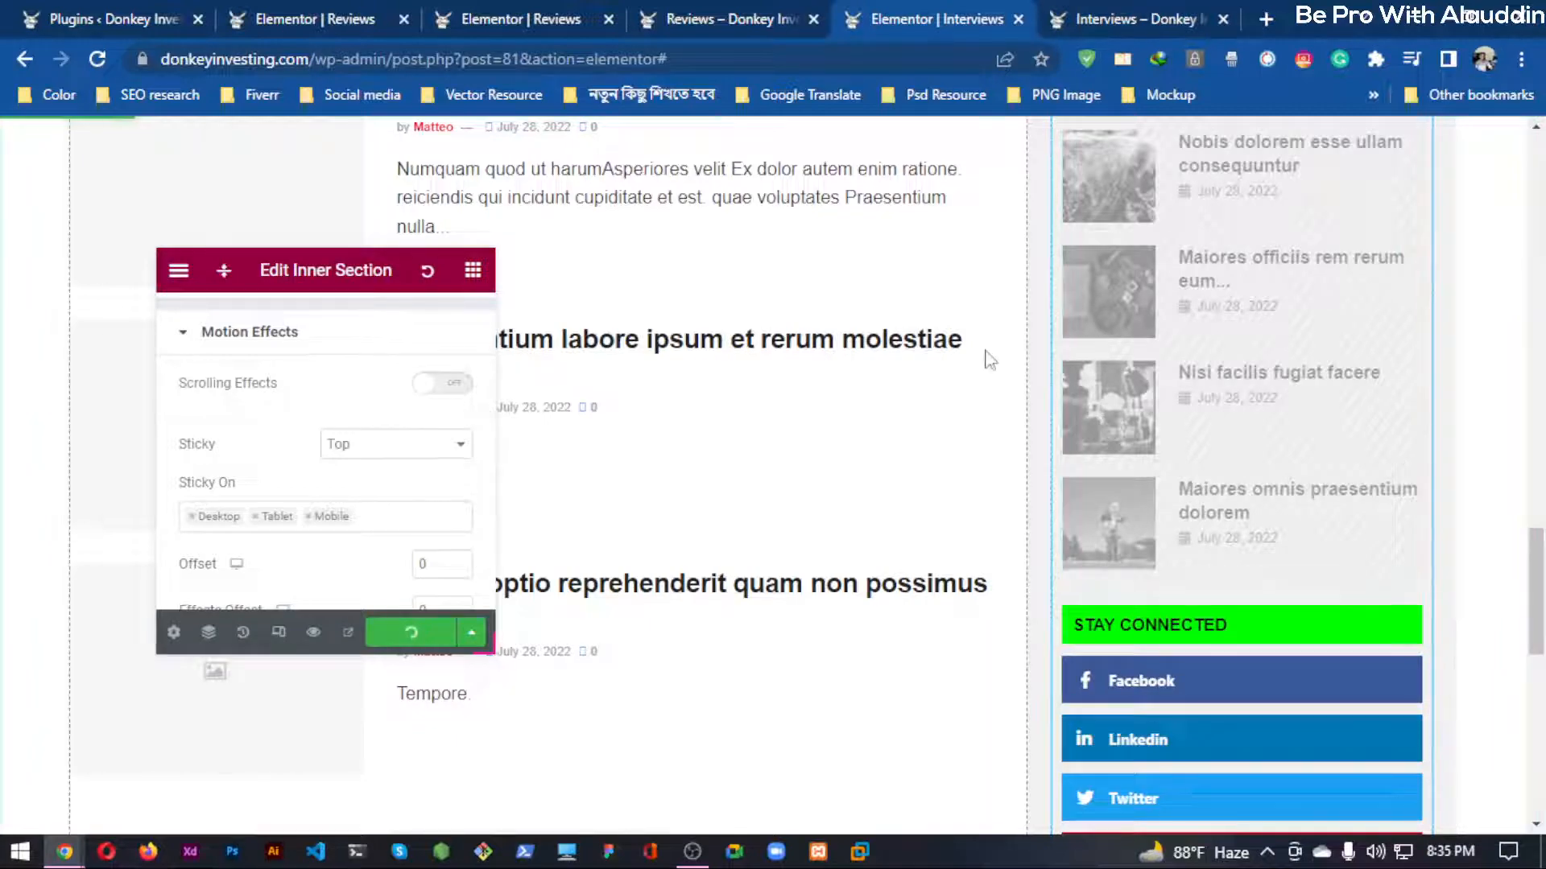
Examine how the sticky Popular Post sidebar behaves along the whole Interviews page in the editor.
{"action": "scroll", "coordinate": [998, 402], "scroll_direction": "up", "scroll_amount": 10}
{"action": "scroll", "coordinate": [998, 402], "scroll_direction": "up", "scroll_amount": 5}
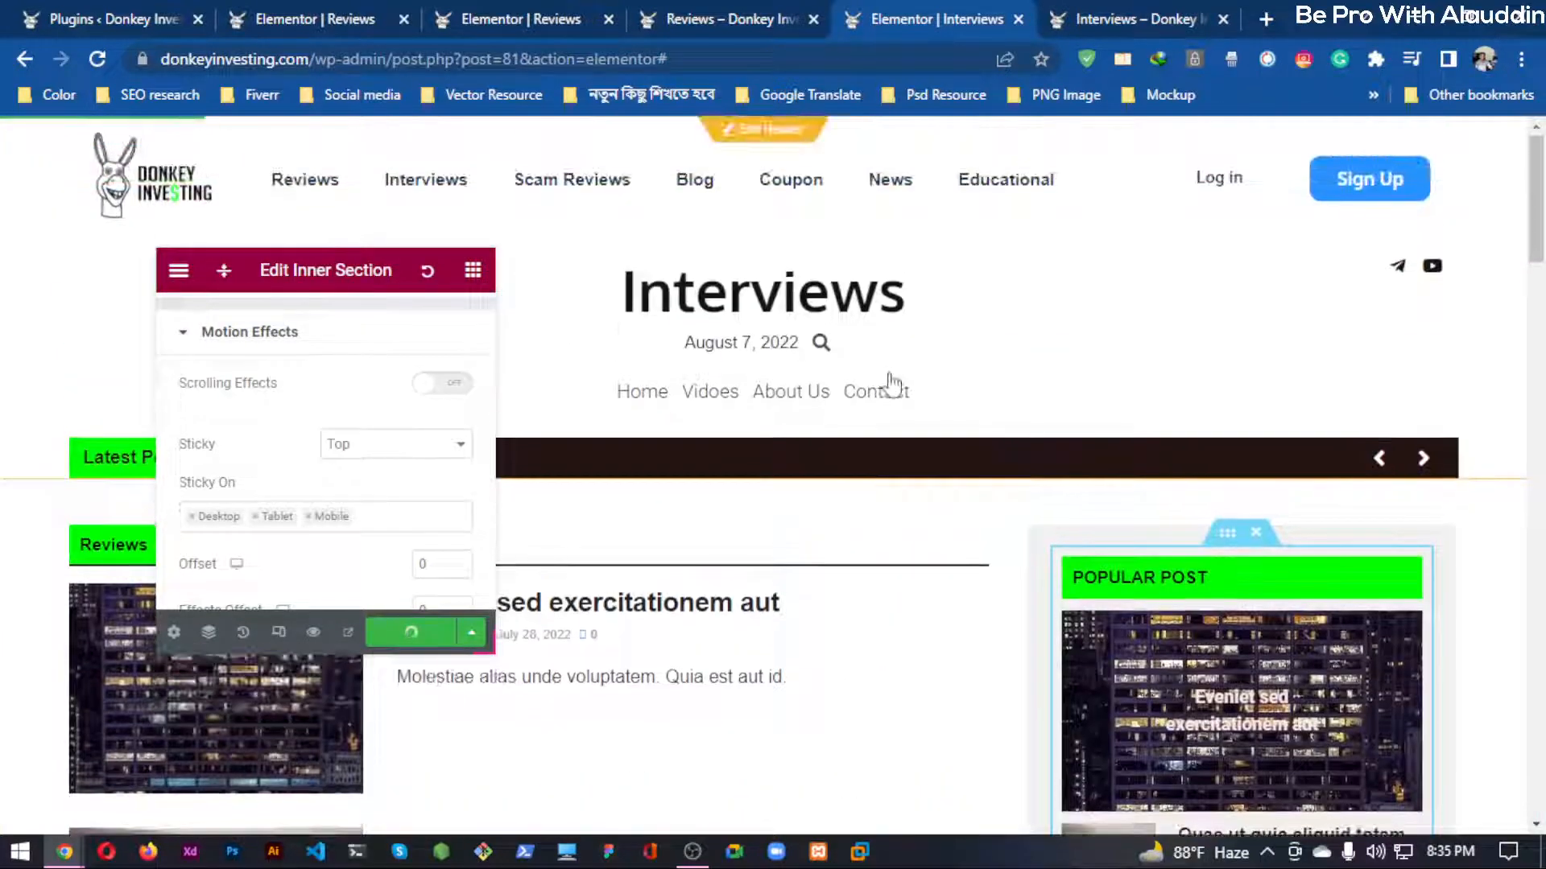
{"action": "scroll", "coordinate": [886, 391], "scroll_direction": "down", "scroll_amount": 3}
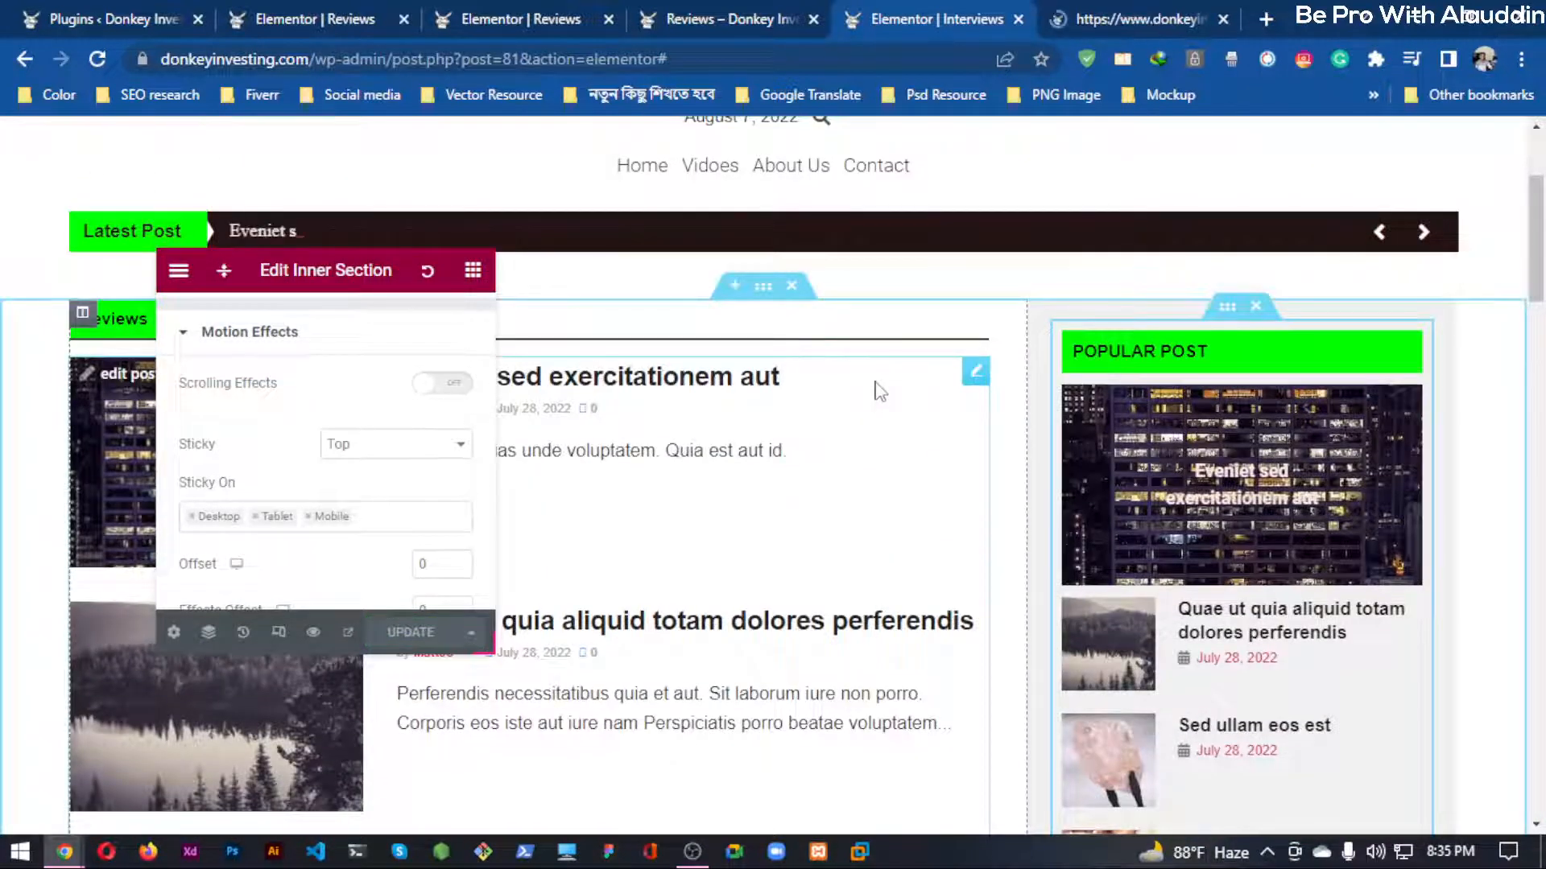
{"action": "scroll", "coordinate": [932, 424], "scroll_direction": "down", "scroll_amount": 15}
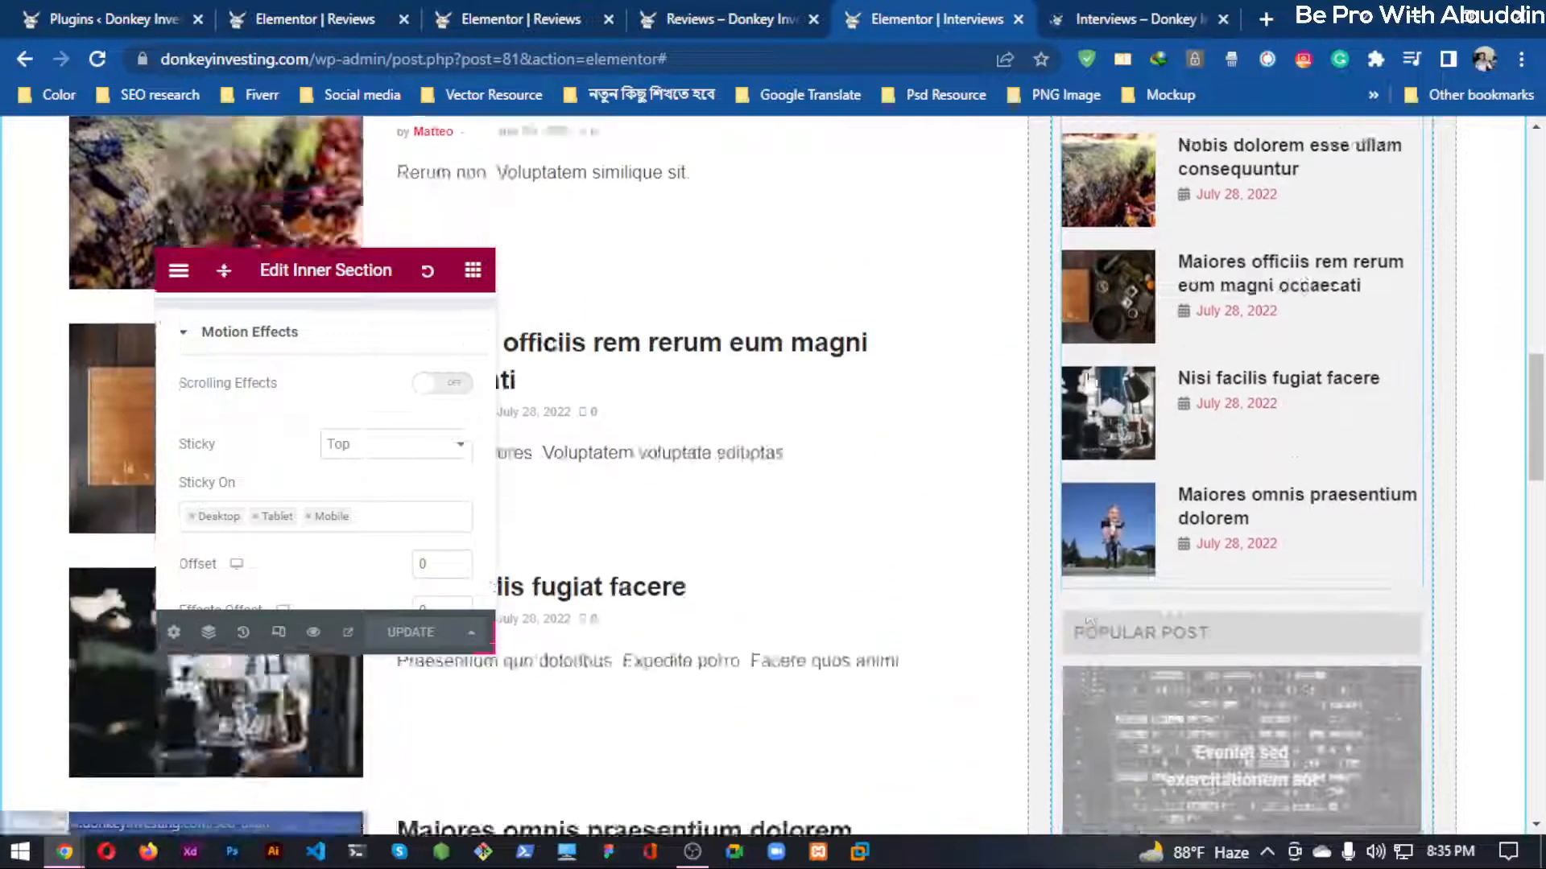
{"action": "scroll", "coordinate": [1086, 379], "scroll_direction": "down", "scroll_amount": 10}
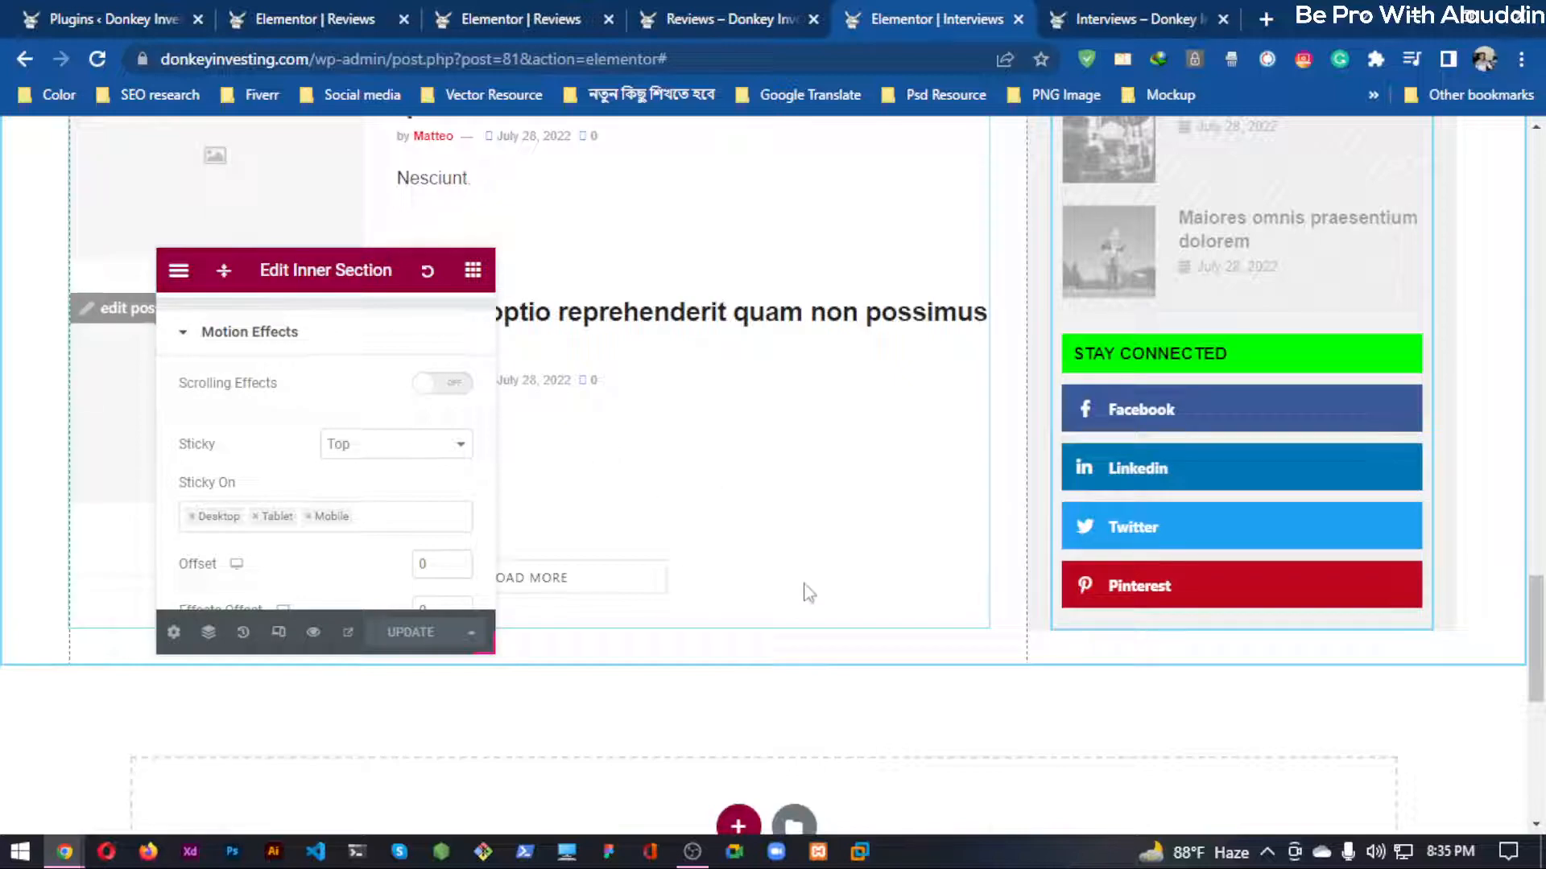
{"action": "scroll", "coordinate": [807, 591], "scroll_direction": "up", "scroll_amount": 20}
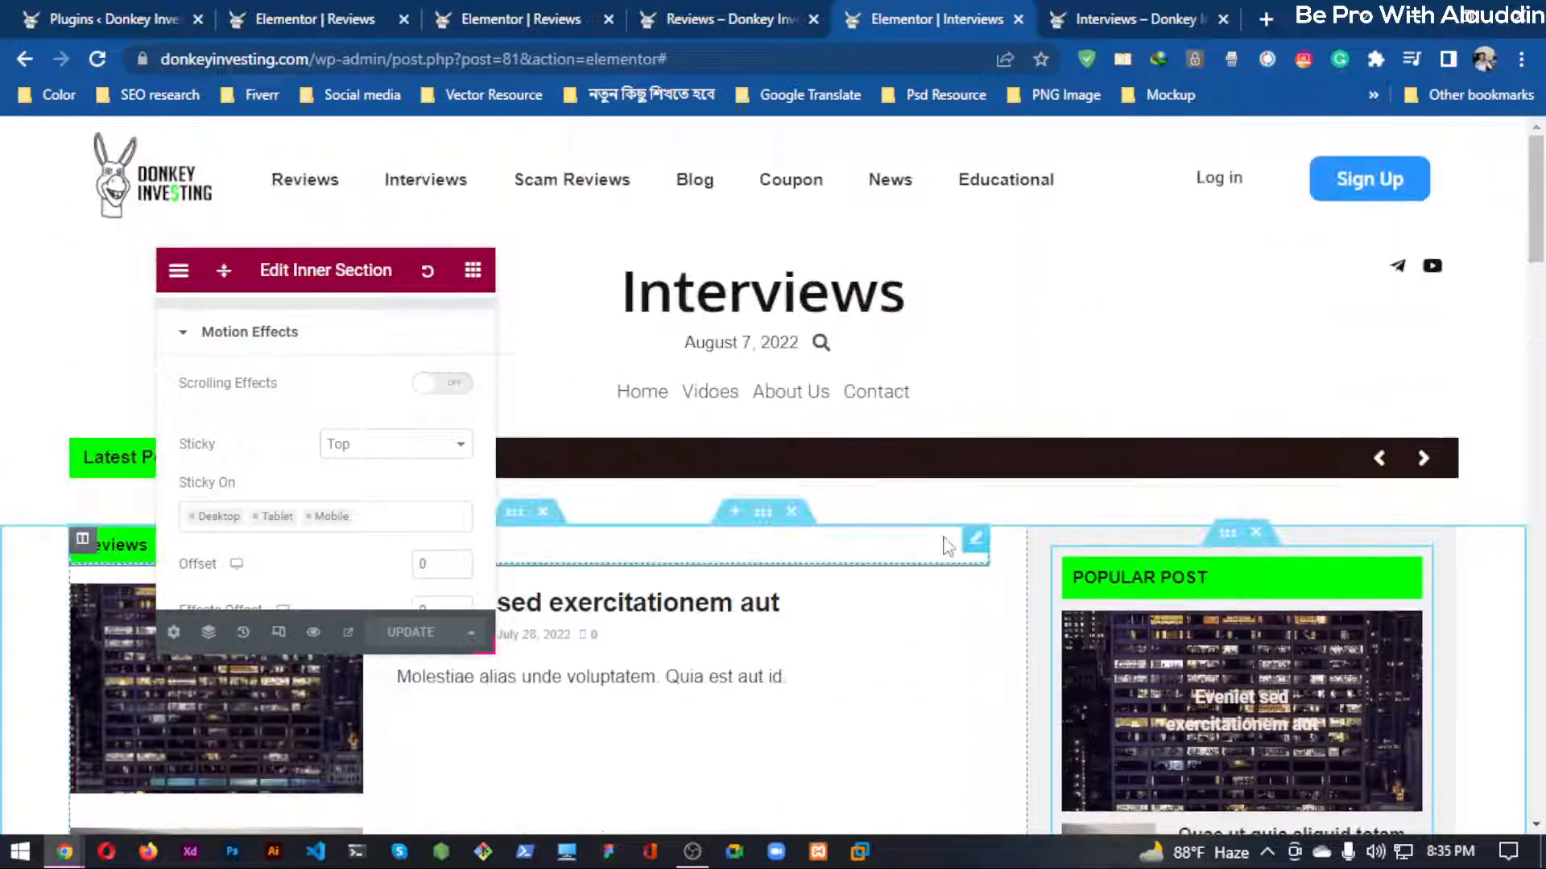
{"action": "scroll", "coordinate": [948, 546], "scroll_direction": "down", "scroll_amount": 3}
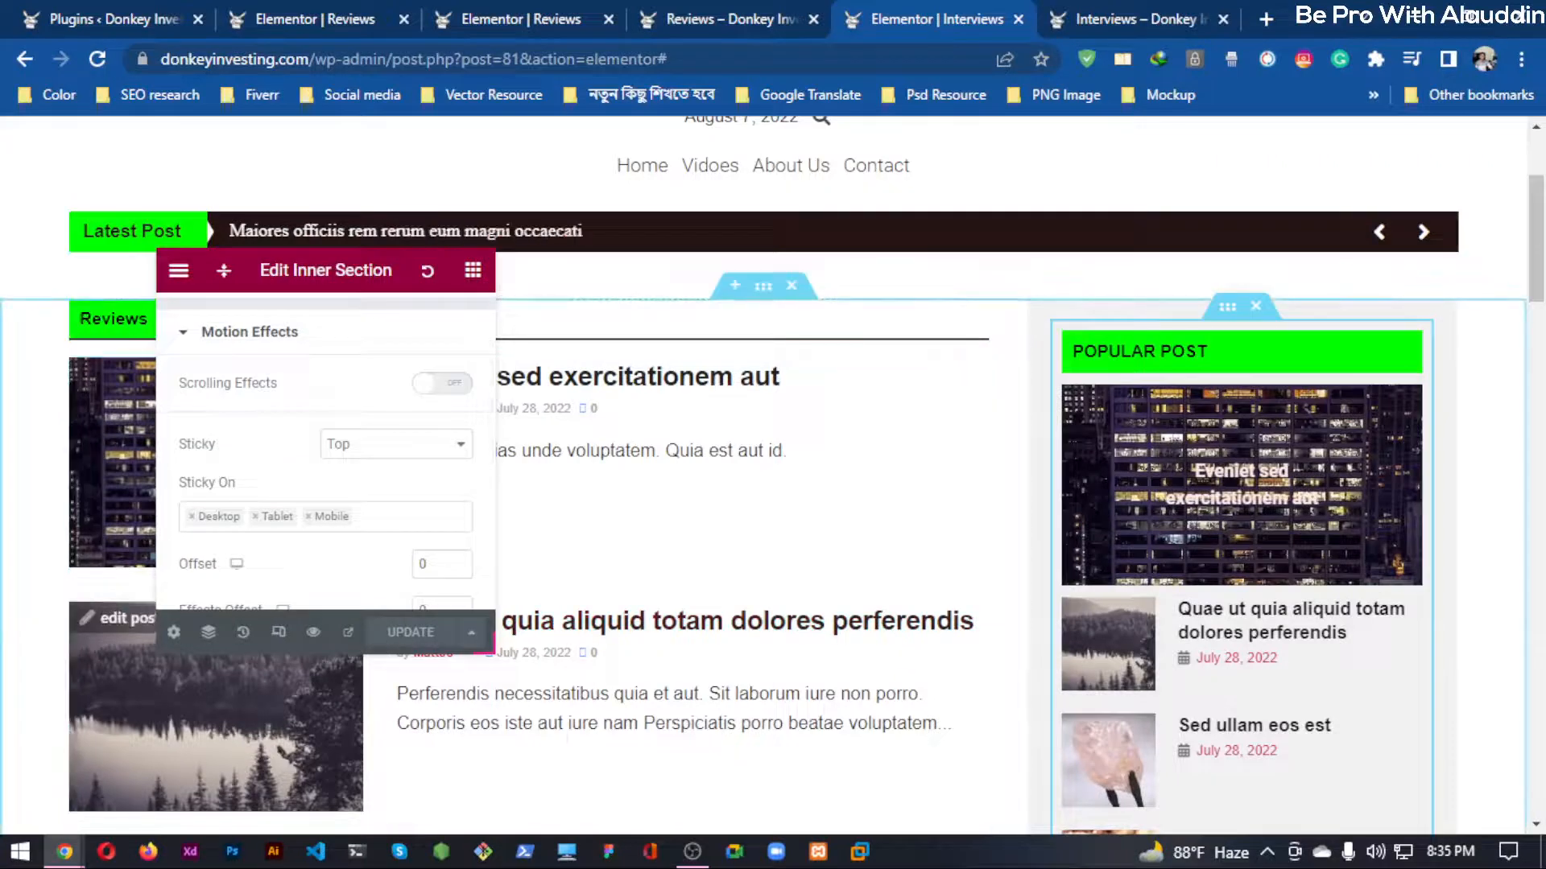
{"action": "key", "text": "alt+Tab"}
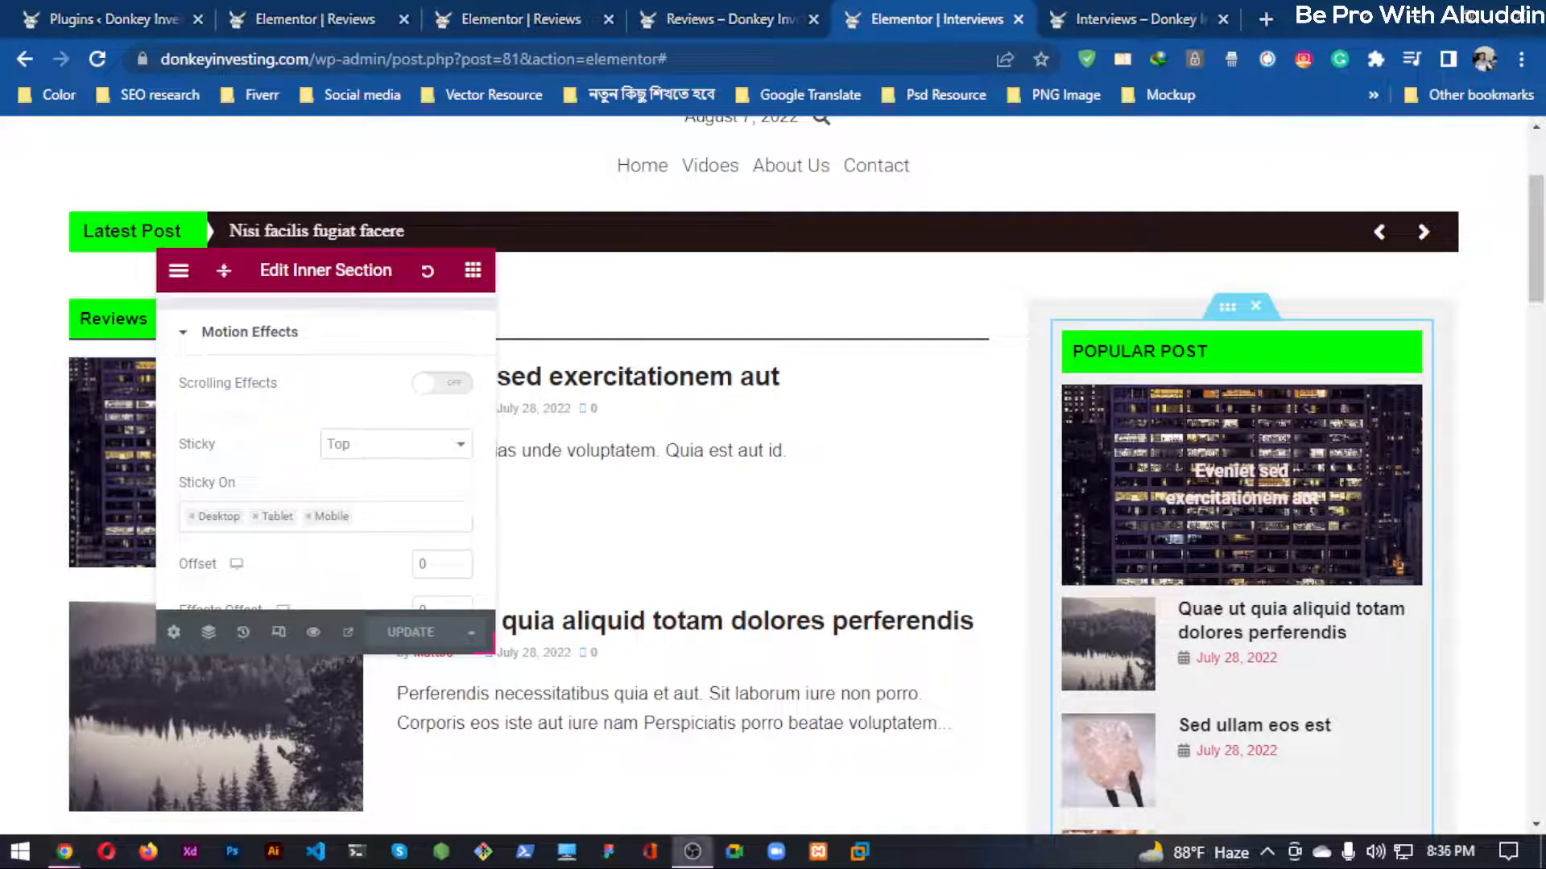